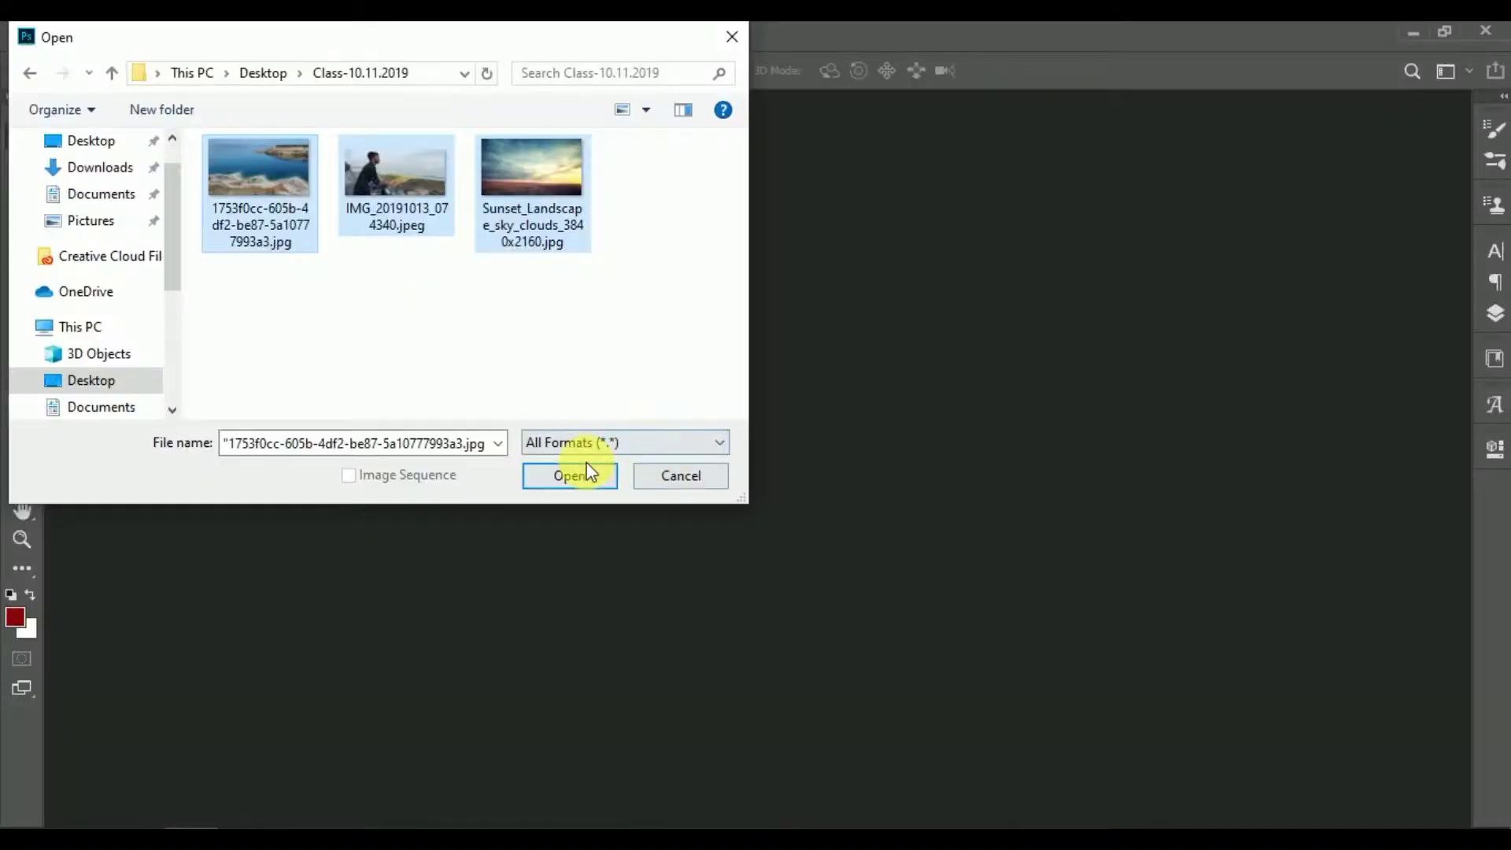
- Open the lake, man-on-rocks and sunset sky JPEGs from the Class-10.11.2019 folder
left_click(587, 472)
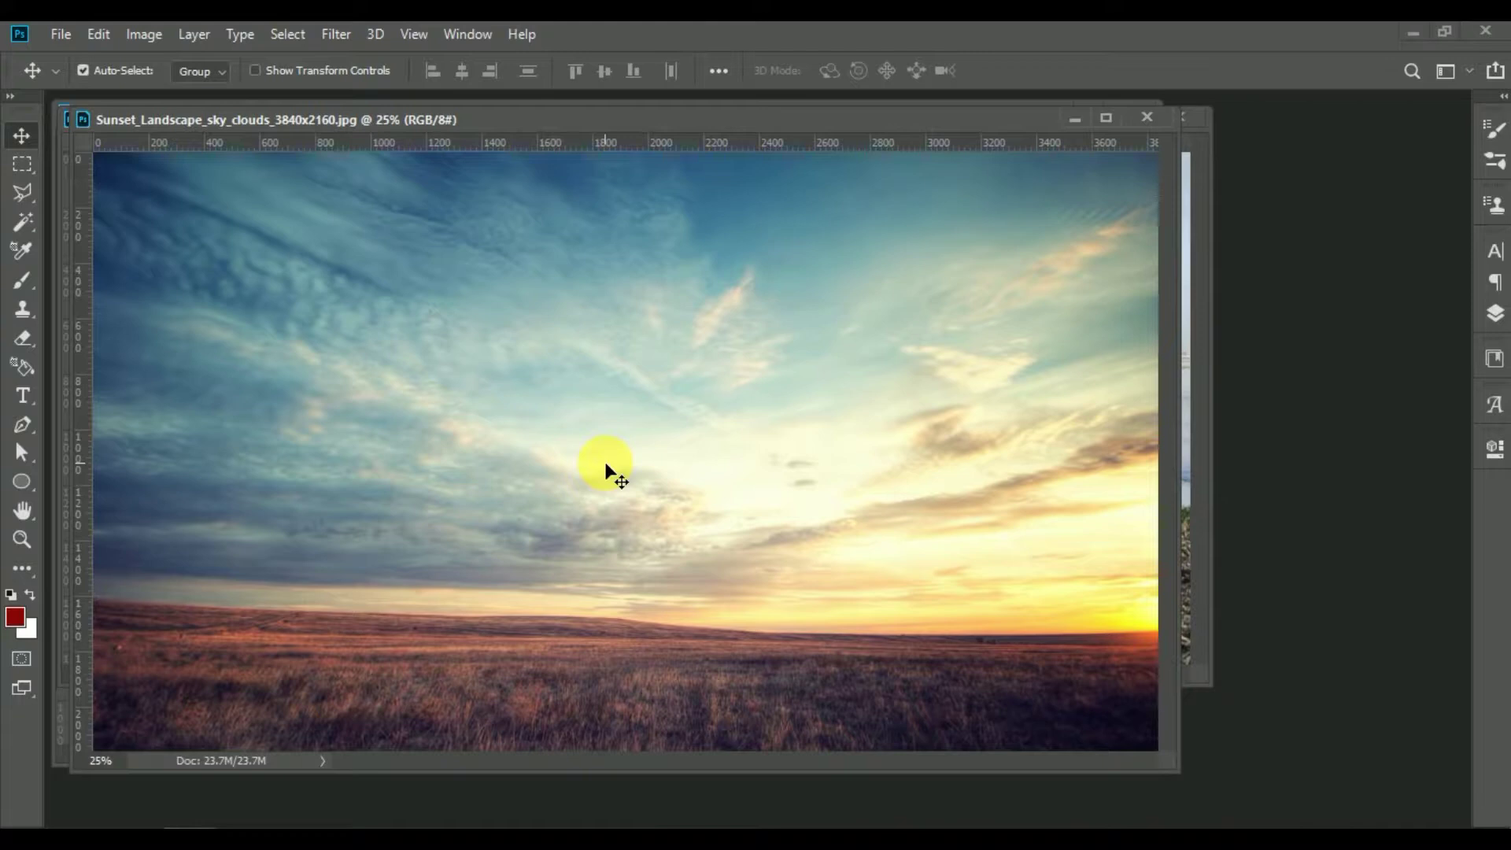
- Move the sunset and lake photo windows aside to bring the man-on-rocks photo forward
left_click(1074, 121)
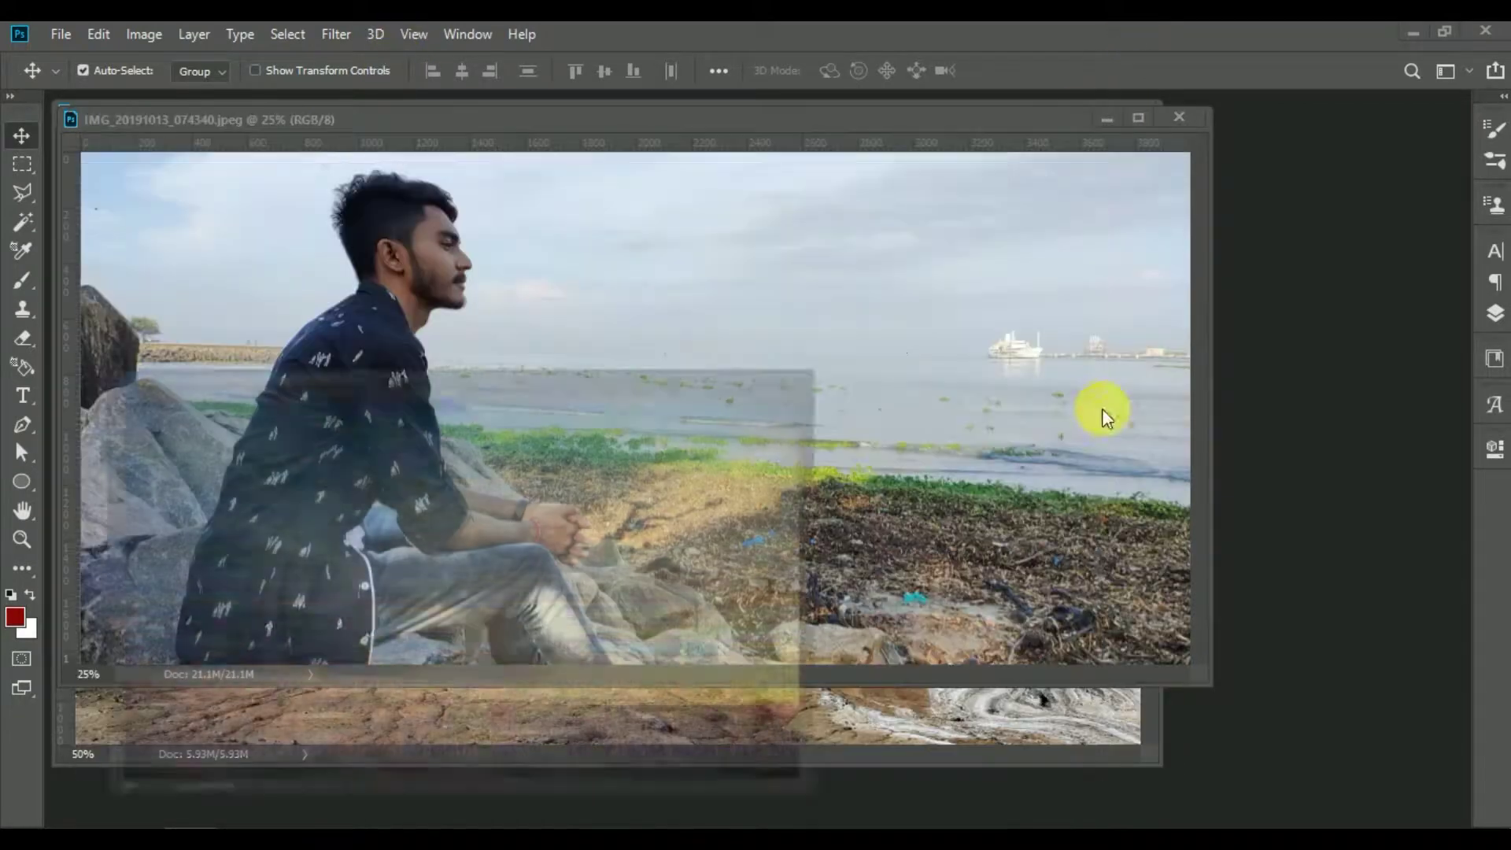
mouse_move(866, 124)
left_mouse_down()
mouse_move(937, 338)
mouse_move(952, 141)
mouse_move(976, 101)
left_mouse_up()
left_click(943, 270)
left_click(1057, 113)
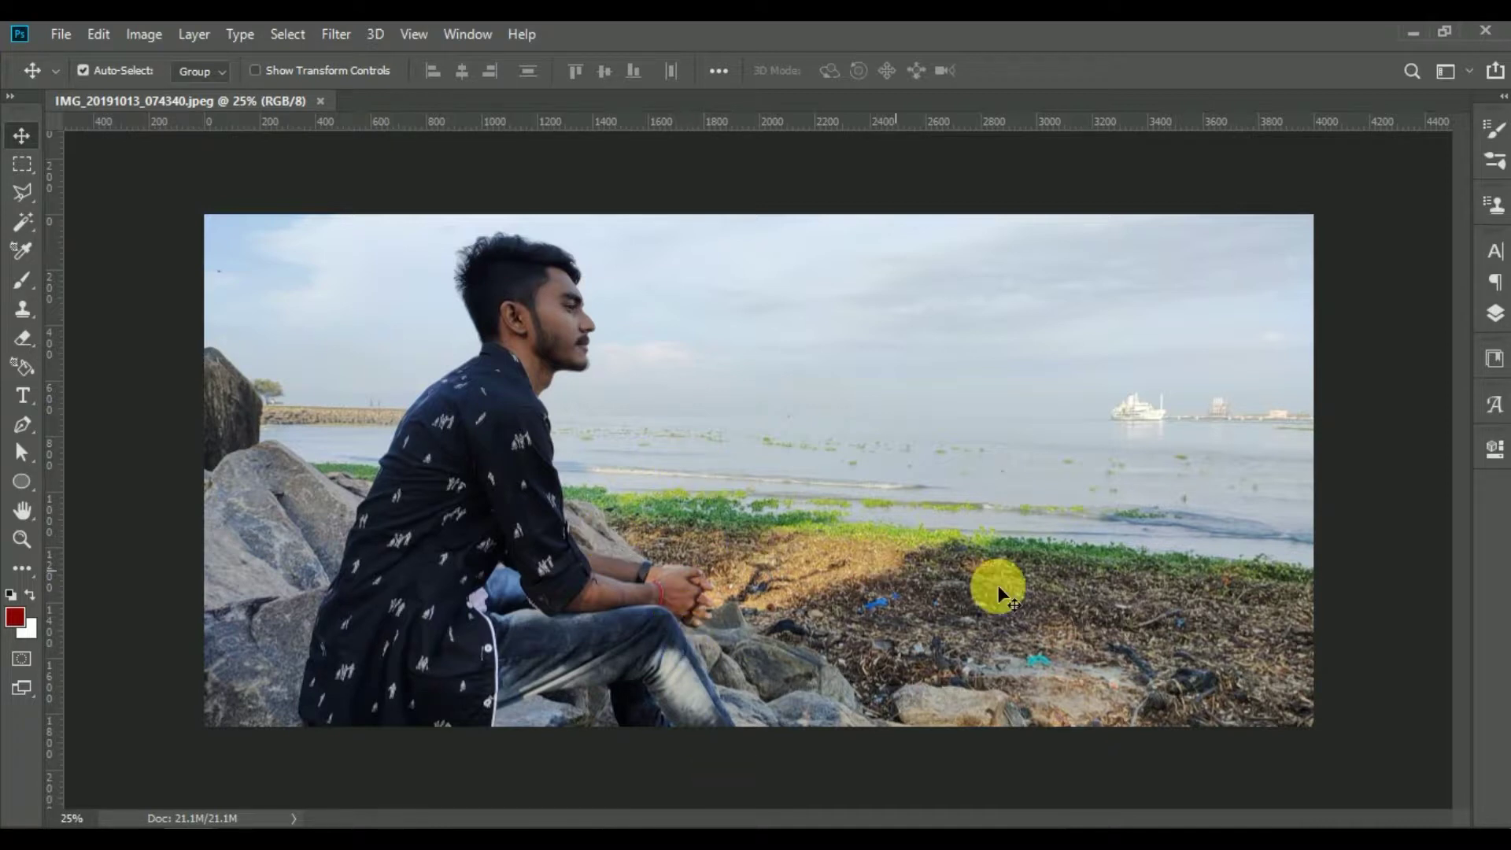
- Duplicate the Background layer and place the first Pen point on the rock's top edge
left_click(1496, 316)
right_click(1291, 295)
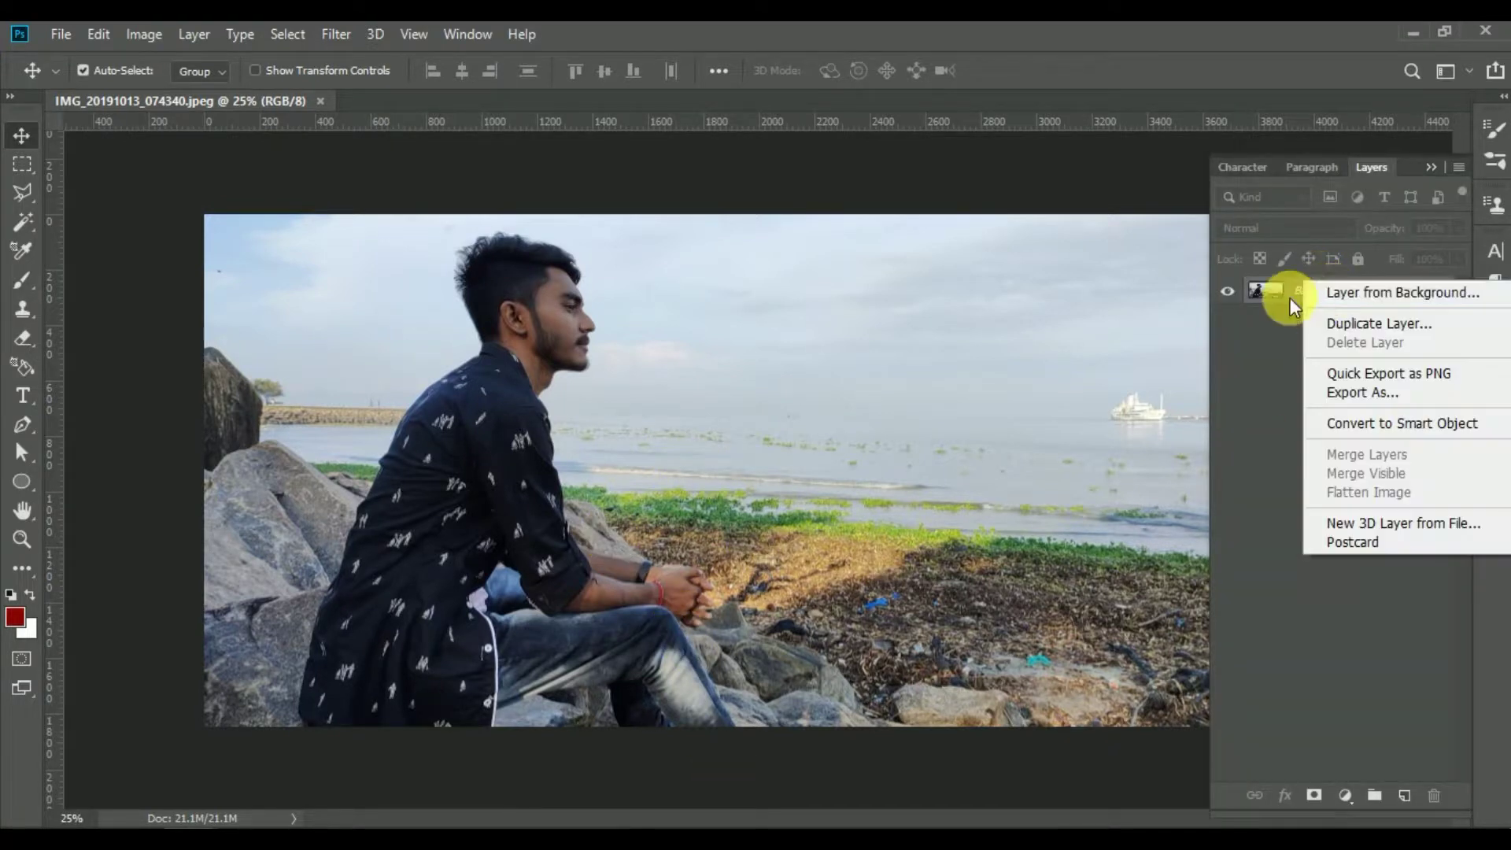
left_click(1341, 340)
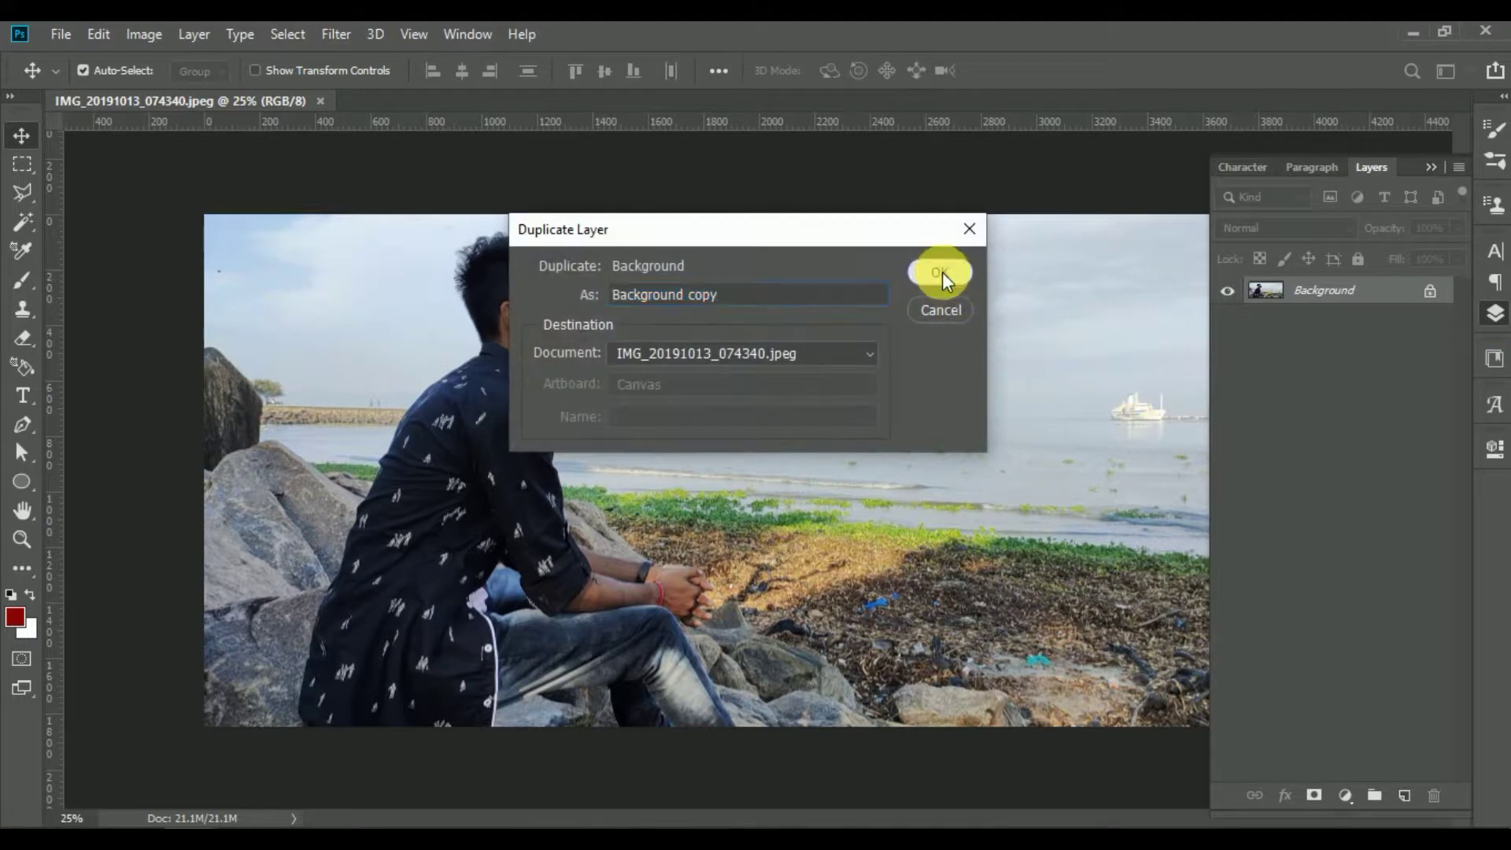
left_click(942, 271)
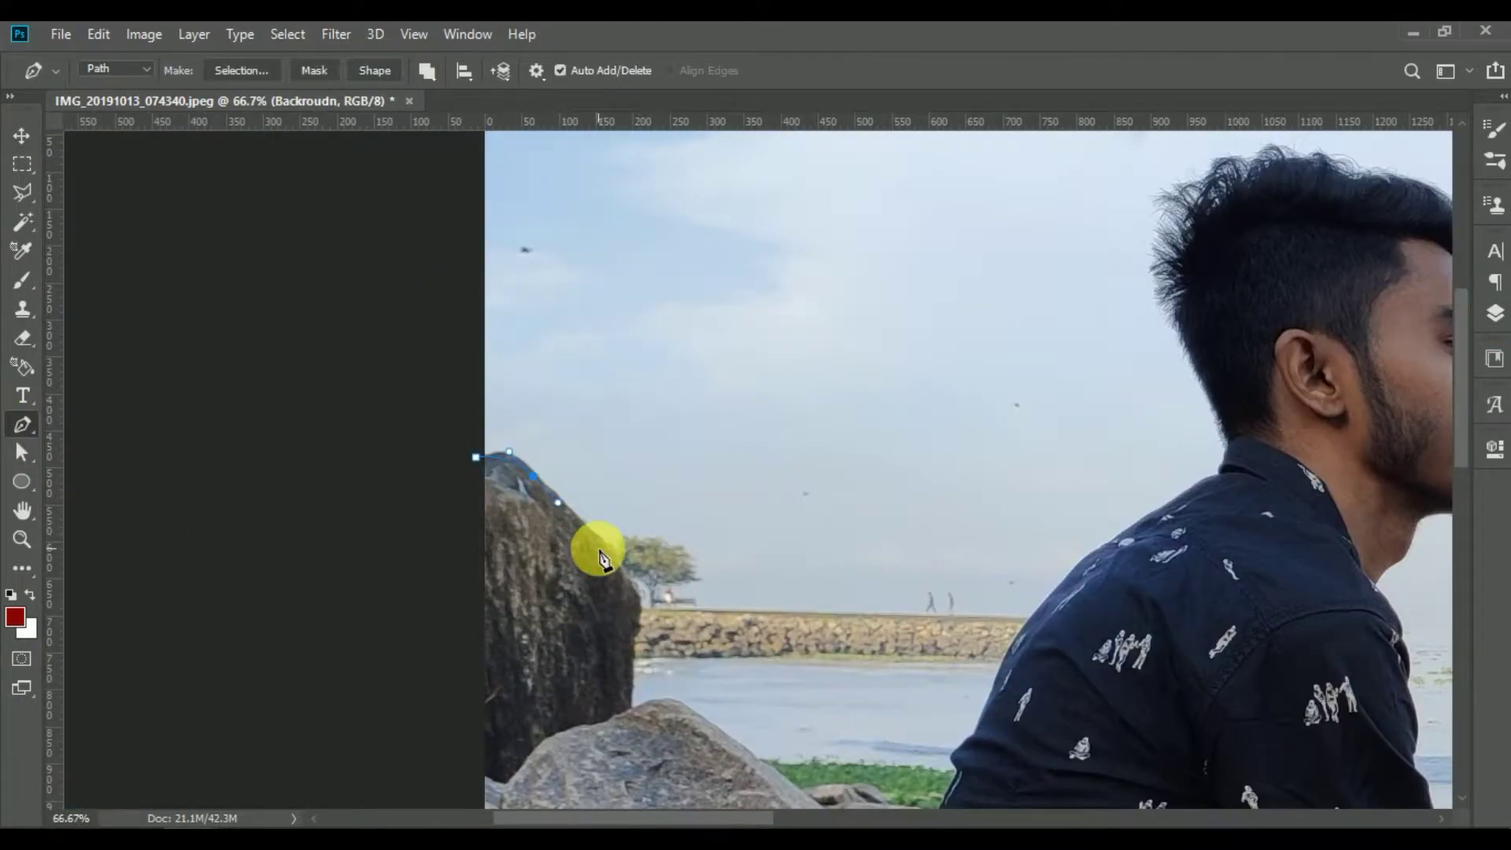
left_click(636, 606)
- Trace the Pen path down the left rock edge and up the shirt
left_click(635, 695)
left_click(704, 706)
left_click(749, 738)
left_click_drag(749, 737, 469, 341)
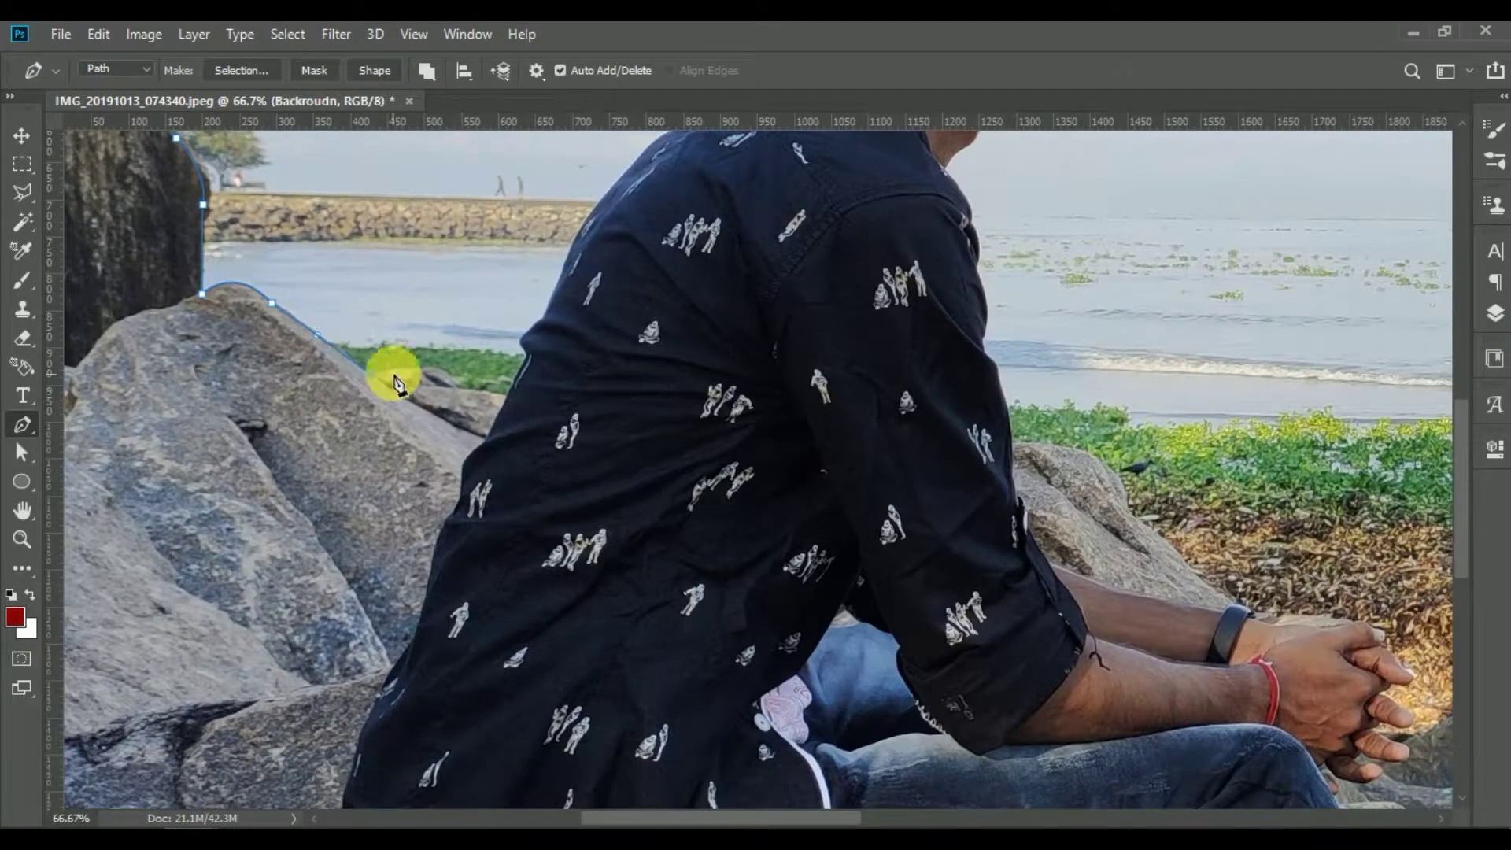
key("ctrl+plus")
key("ctrl+plus")
left_click(567, 473)
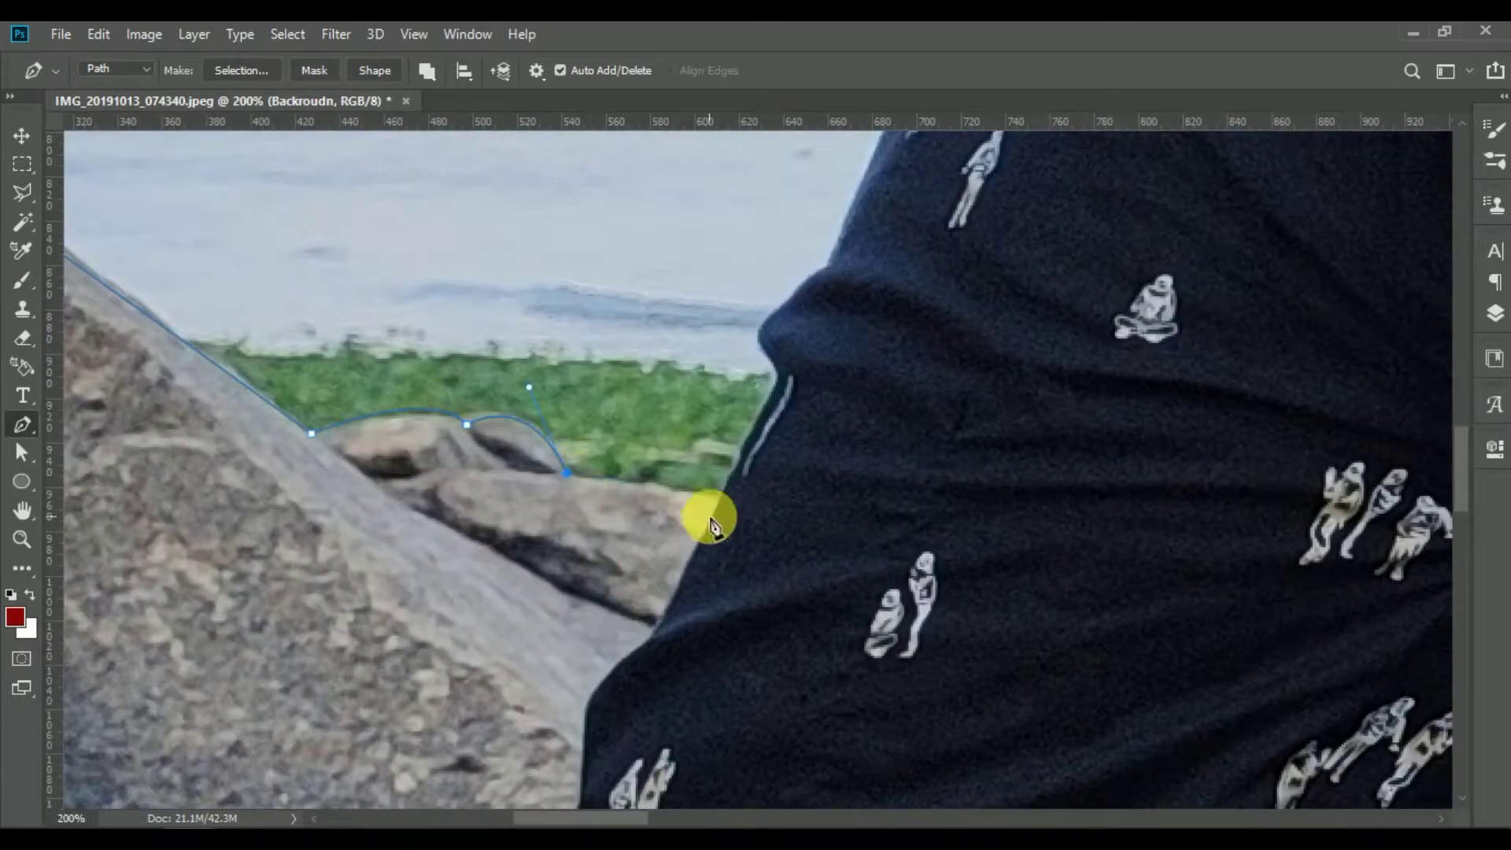
left_click(765, 343)
left_click(791, 299)
left_click(829, 265)
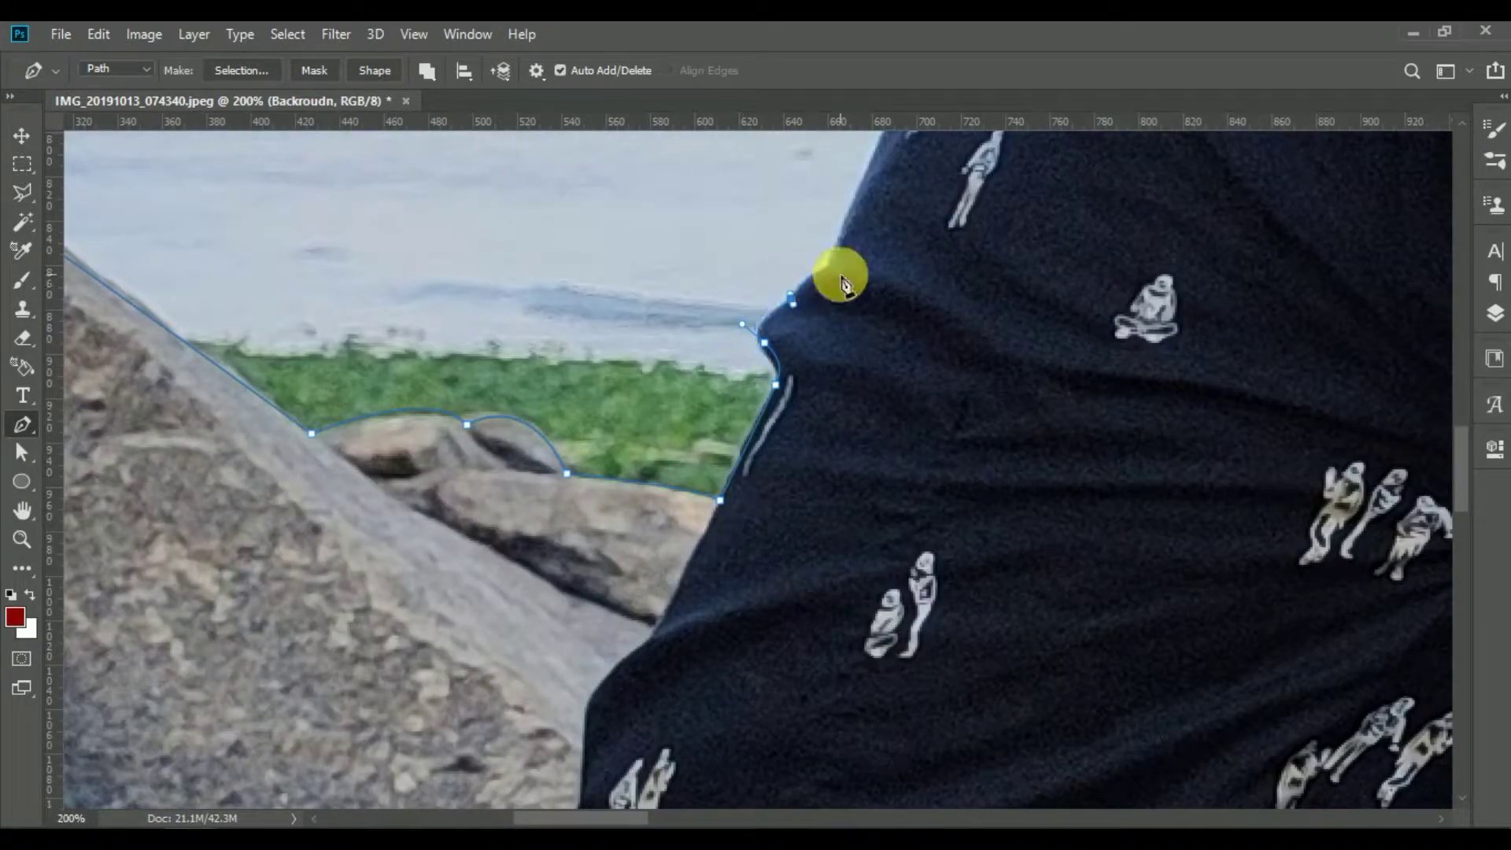
left_click_drag(836, 270, 722, 630)
left_click(647, 490)
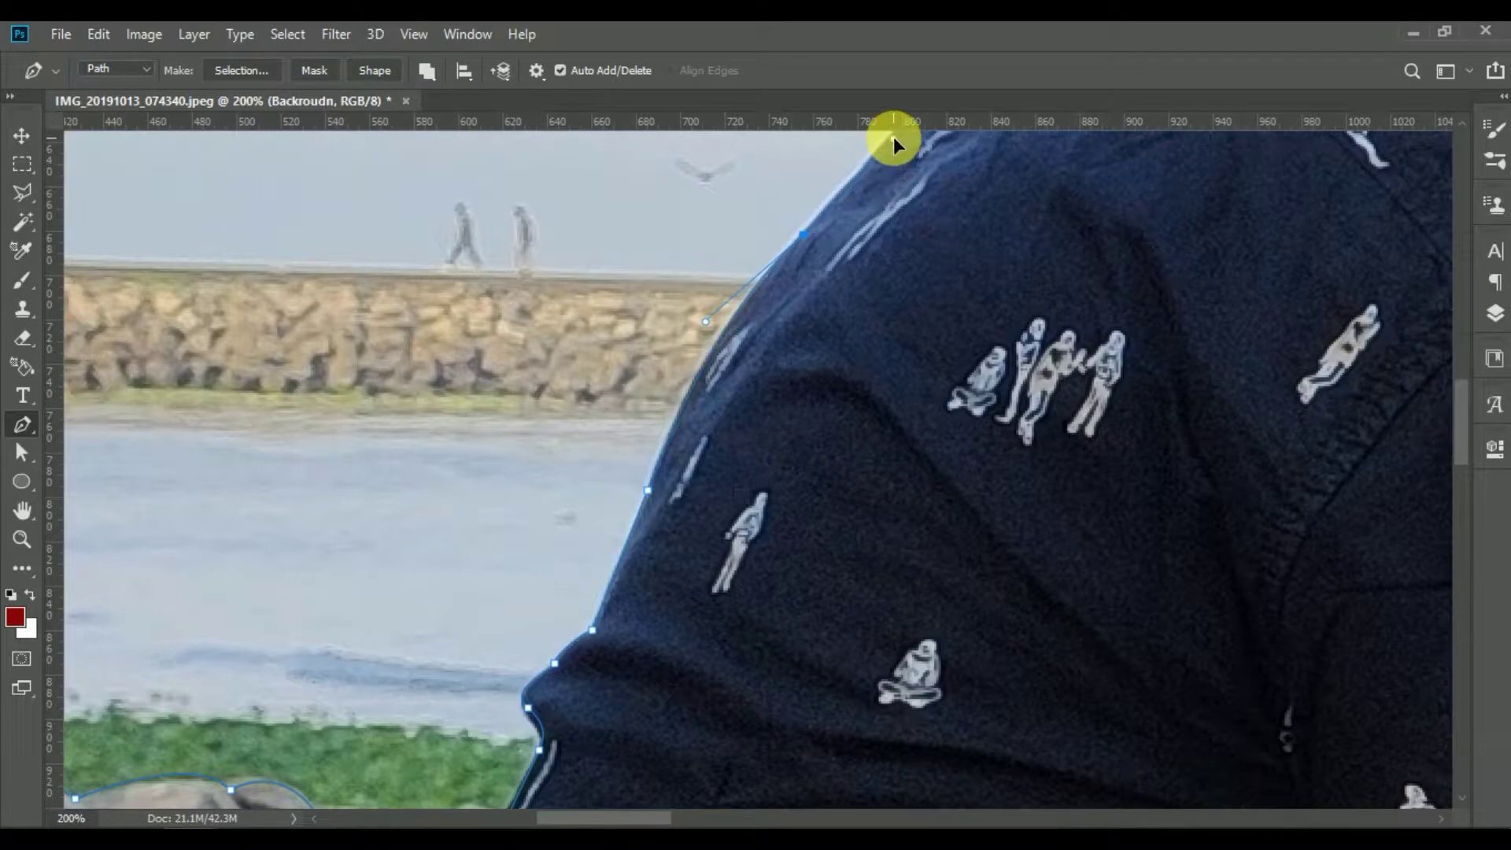
- Continue the path over the shoulder, collar and around the hair to the hairline
left_click(894, 137)
left_click_drag(894, 137, 631, 432)
left_click_drag(707, 366, 798, 354)
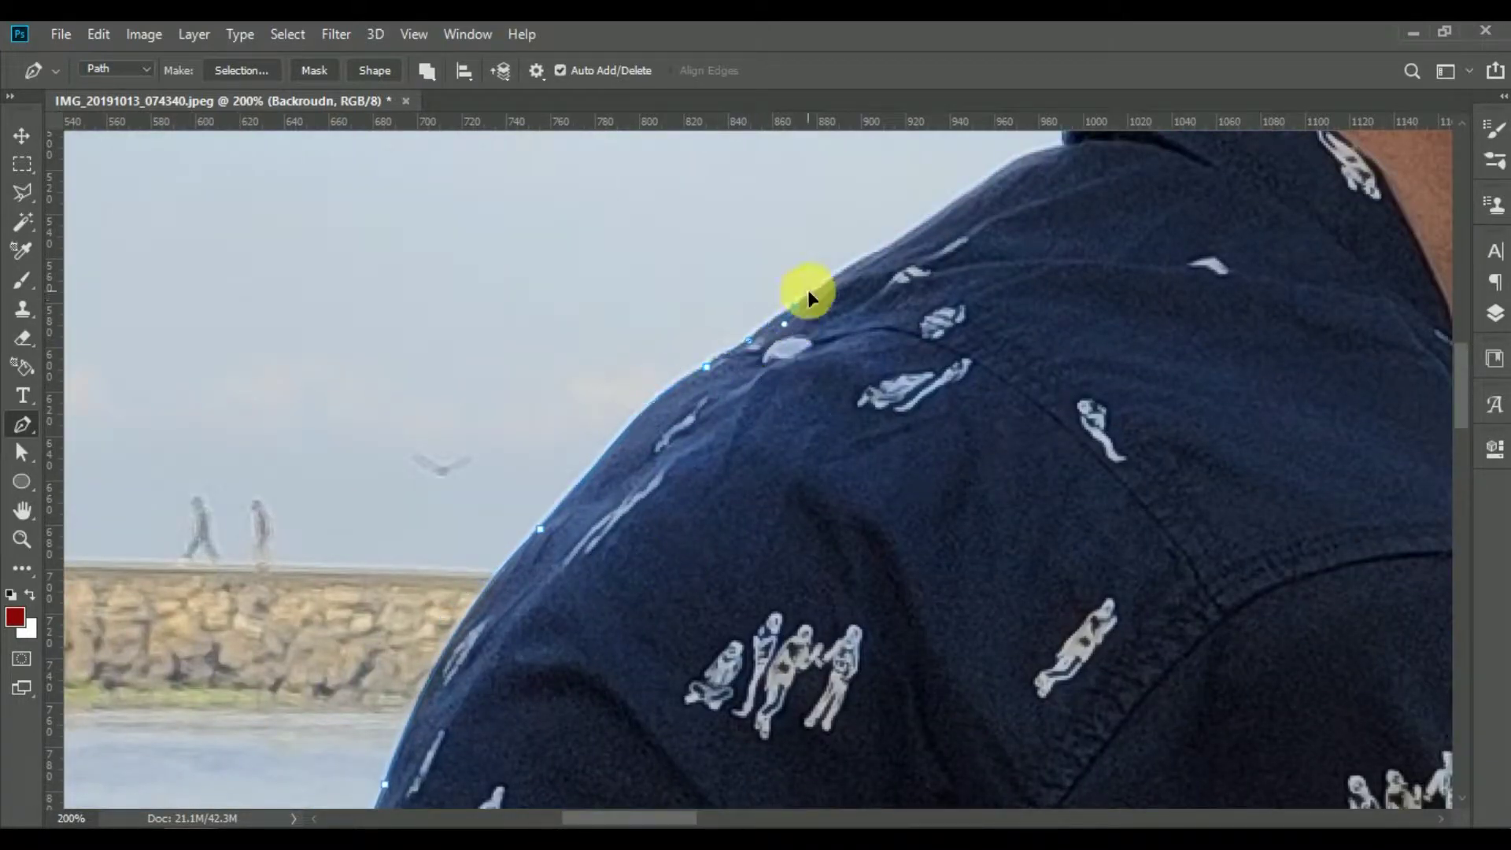
left_click_drag(1033, 240, 934, 366)
left_click(883, 304)
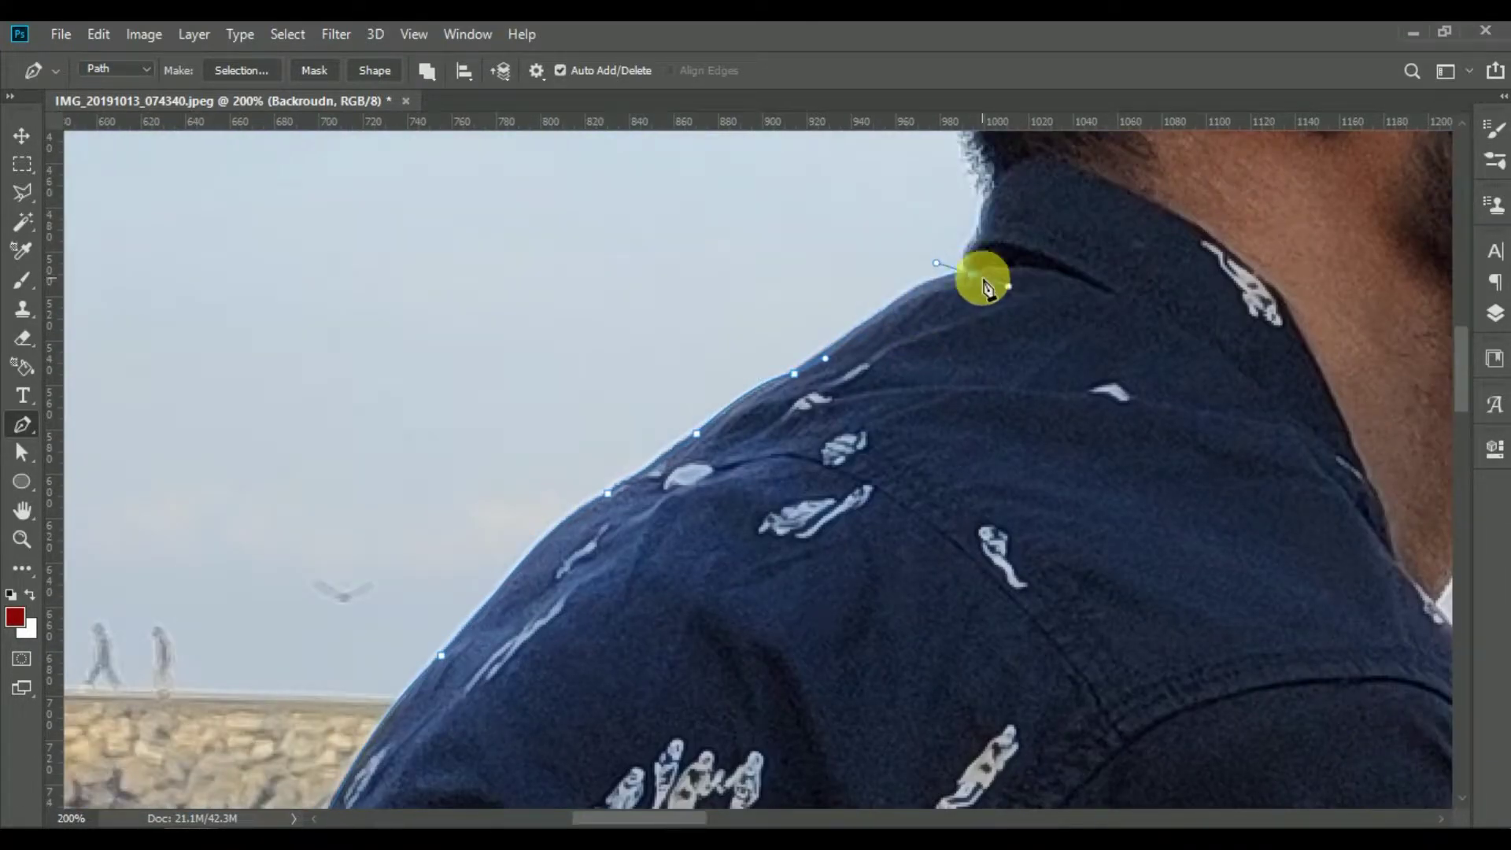
mouse_move(1041, 268)
left_mouse_down()
mouse_move(976, 464)
mouse_move(957, 707)
left_mouse_up()
left_click_drag(802, 260, 752, 527)
left_click_drag(733, 388, 742, 484)
left_click_drag(742, 484, 593, 705)
left_click_drag(806, 268, 971, 249)
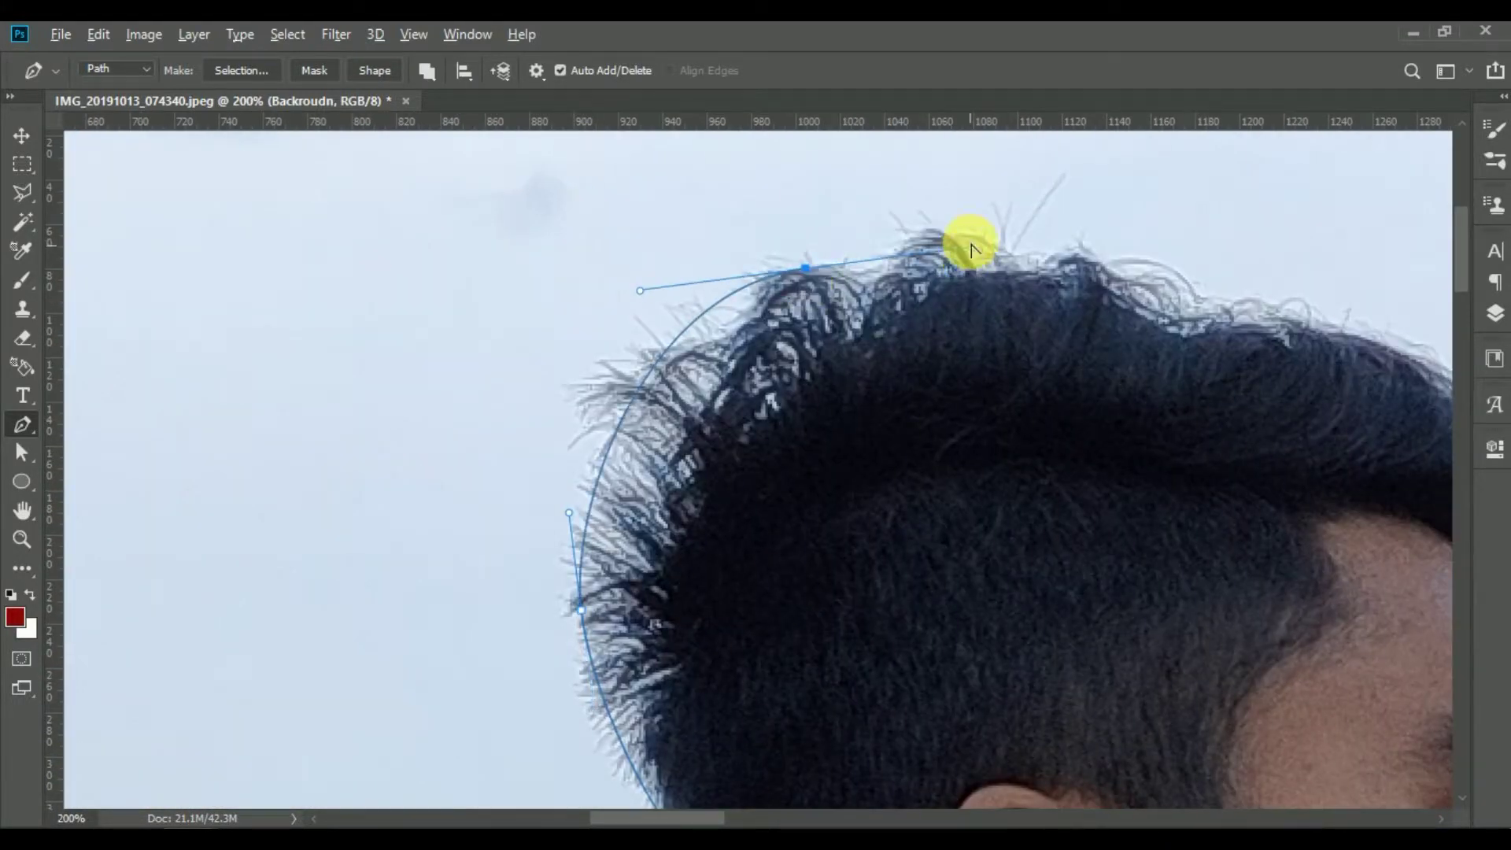
left_click_drag(1166, 315, 868, 287)
left_click(996, 307)
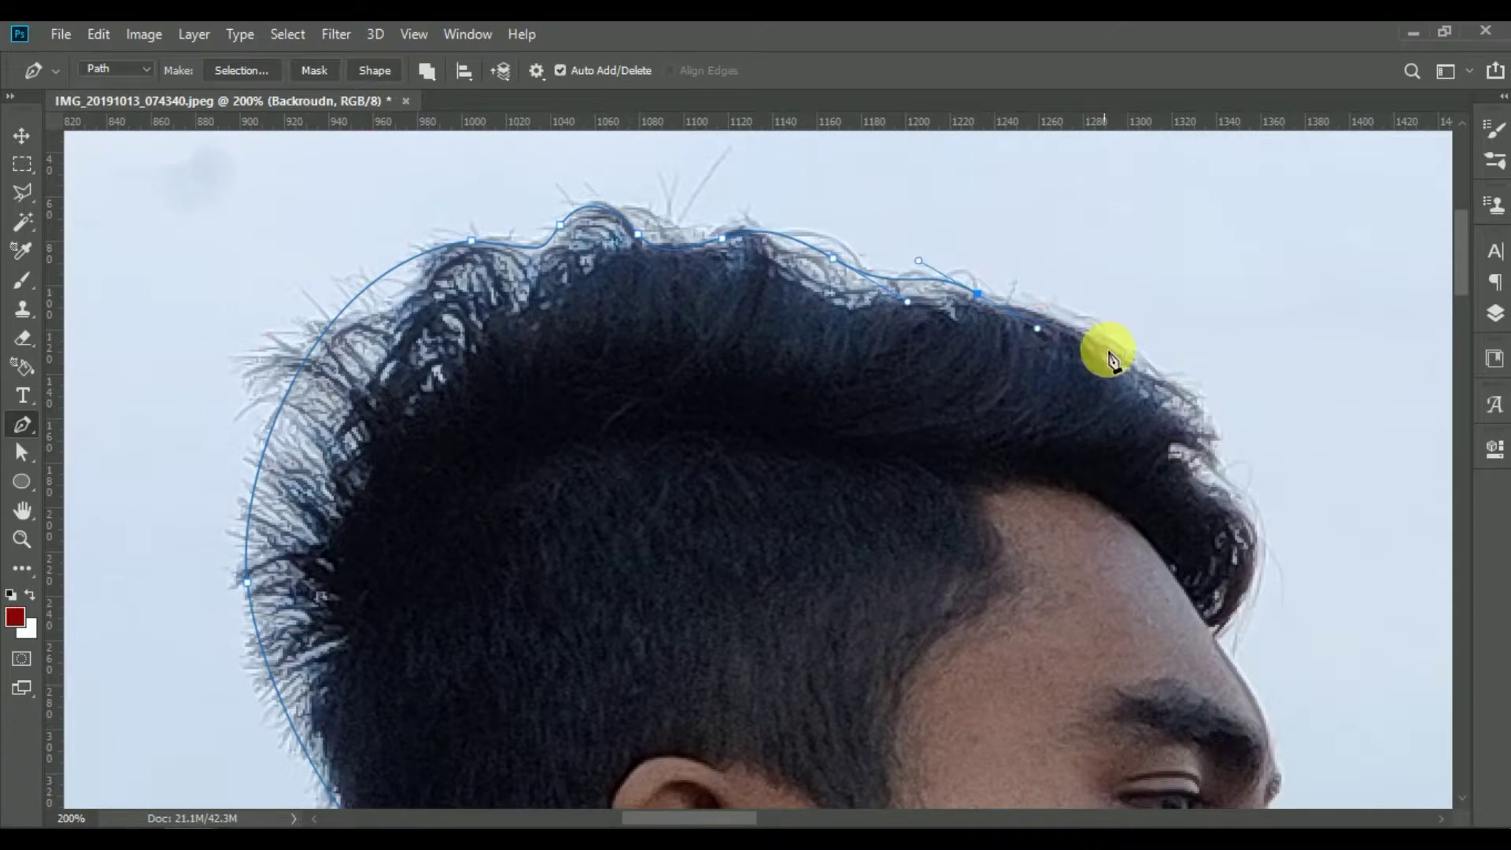
- Trace the path down the brow, nose, lips, chin and neck
left_click_drag(1301, 586, 1079, 437)
left_click_drag(904, 556, 543, 233)
left_click_drag(723, 272, 736, 308)
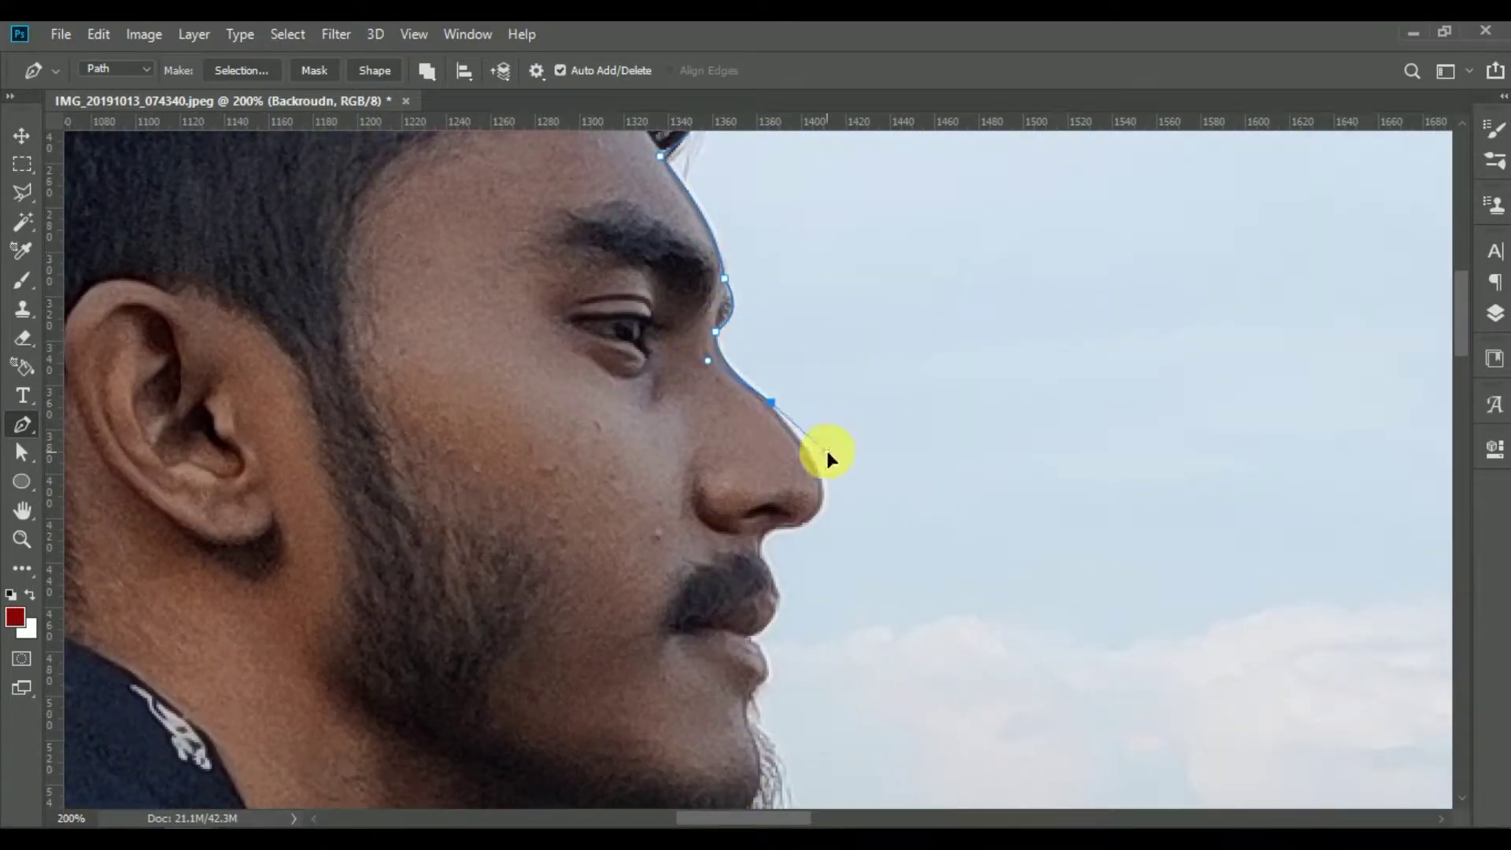
left_click_drag(774, 571, 708, 497)
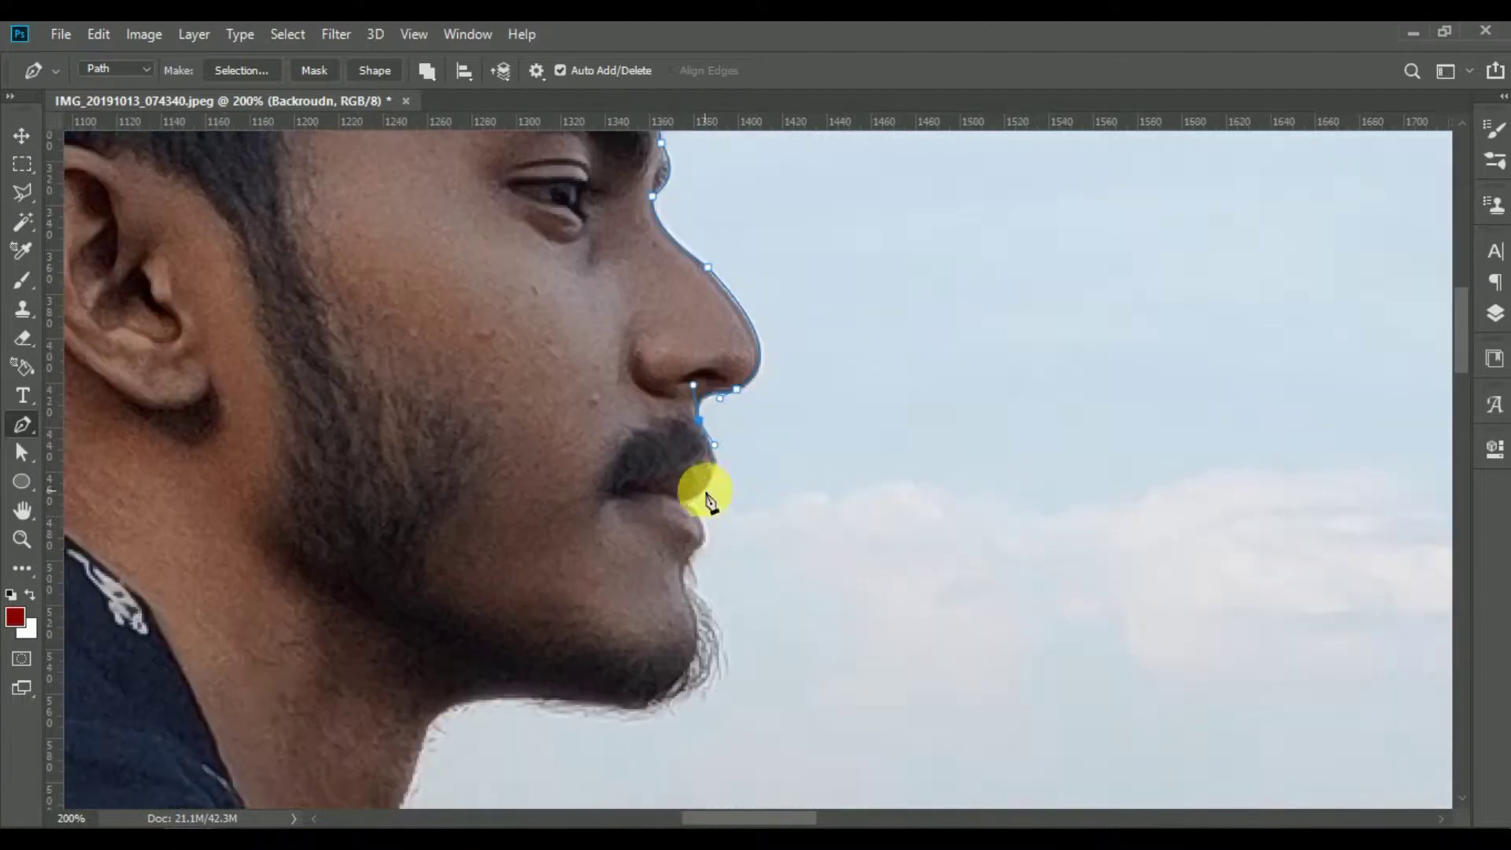
left_click(699, 544)
left_click(697, 607)
mouse_move(683, 698)
left_mouse_down()
mouse_move(661, 564)
mouse_move(540, 617)
mouse_move(583, 538)
left_mouse_up()
- Continue the path down over the rock edge to the top of the hand
scroll(582, 537, "down", 5)
scroll(482, 488, "down", 5)
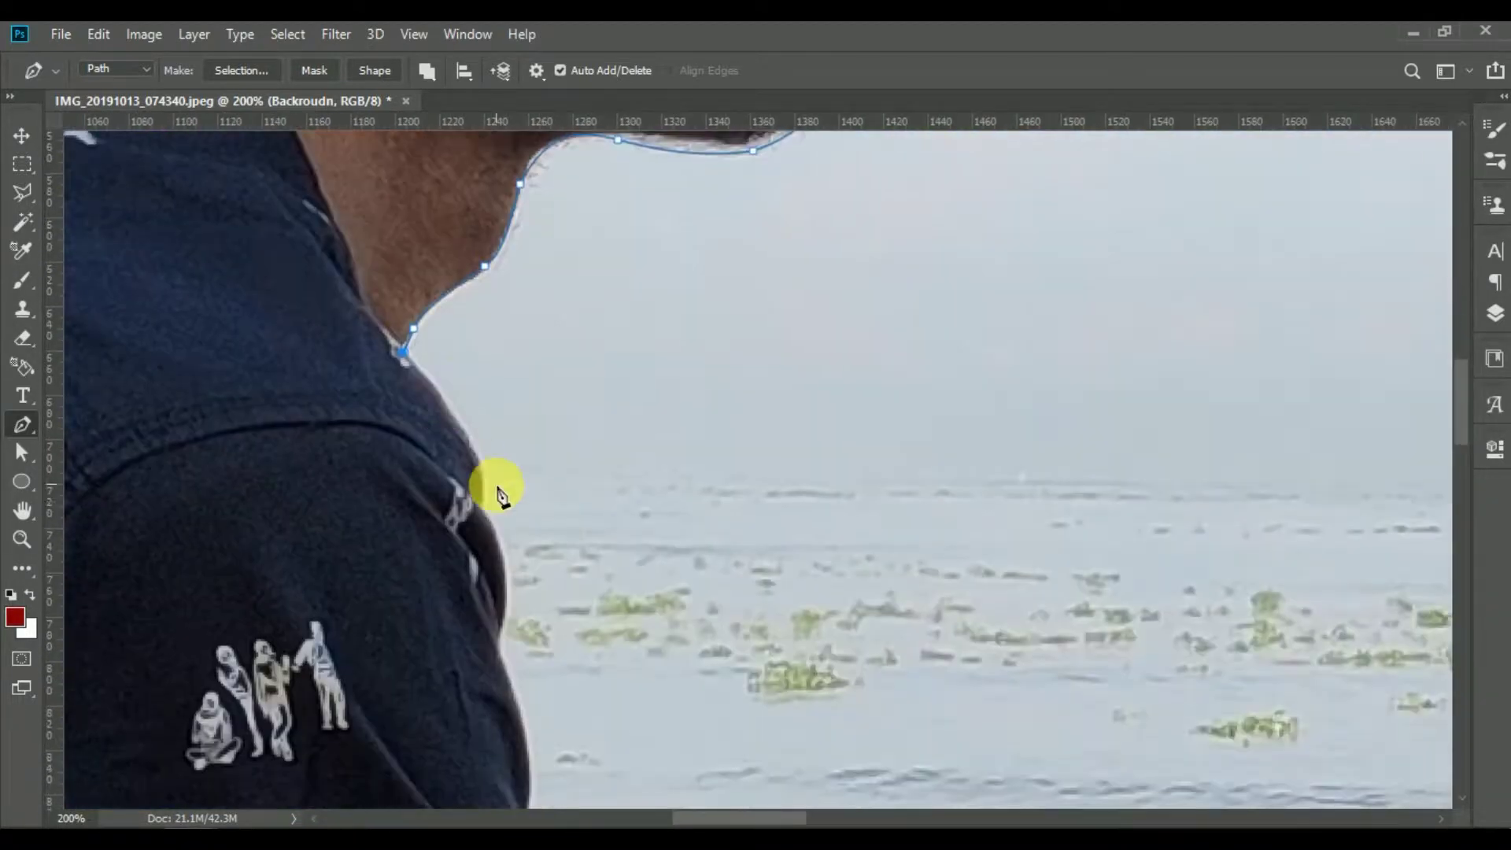
scroll(486, 521, "down", 4)
left_click_drag(453, 480, 420, 543)
scroll(473, 455, "down", 5)
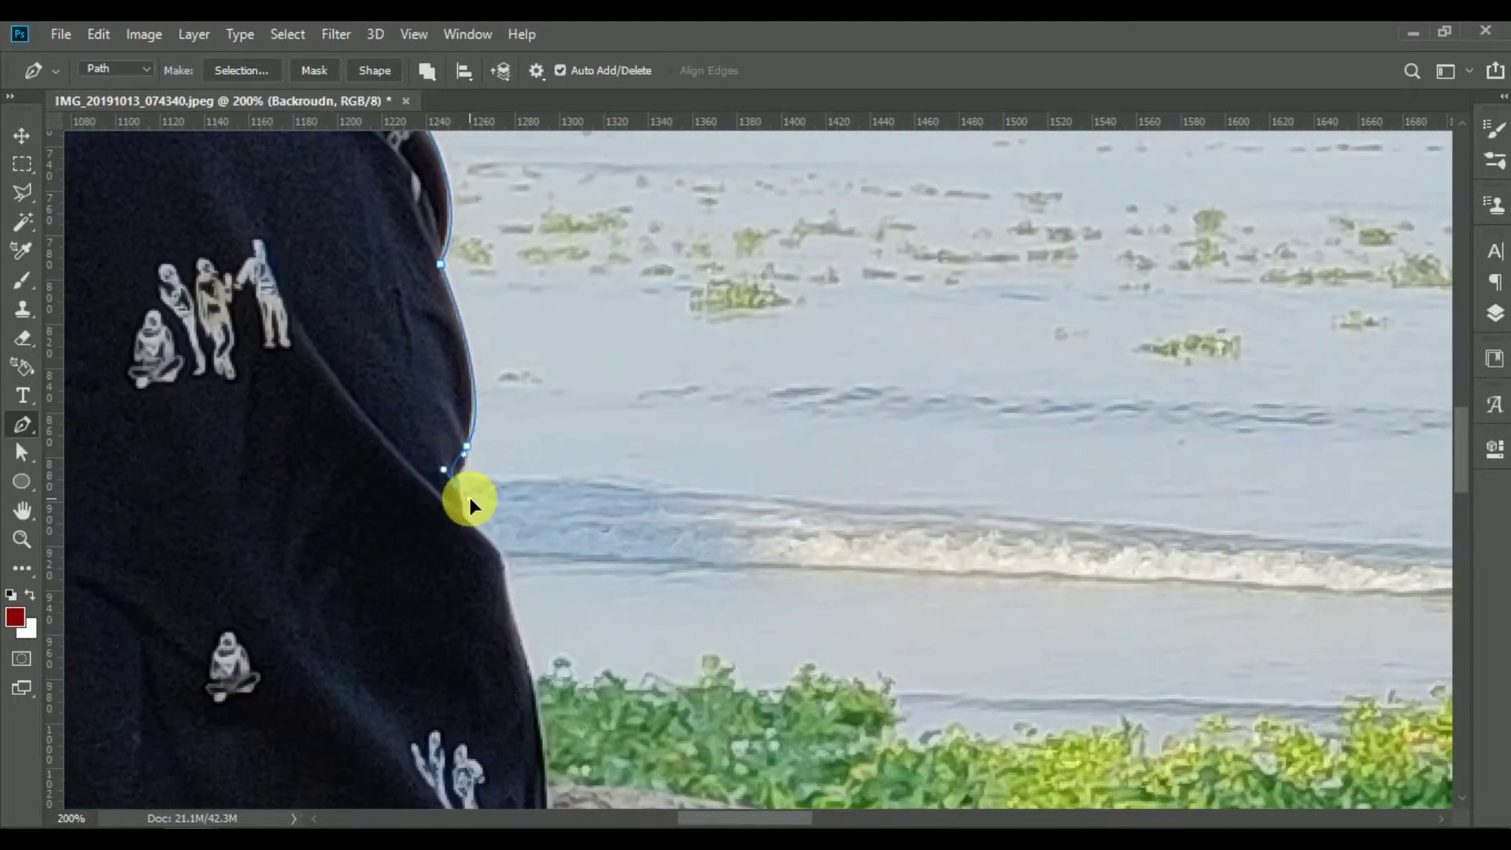
scroll(470, 501, "down", 4)
left_click_drag(470, 417, 485, 474)
scroll(504, 465, "down", 4)
left_click_drag(791, 536, 856, 618)
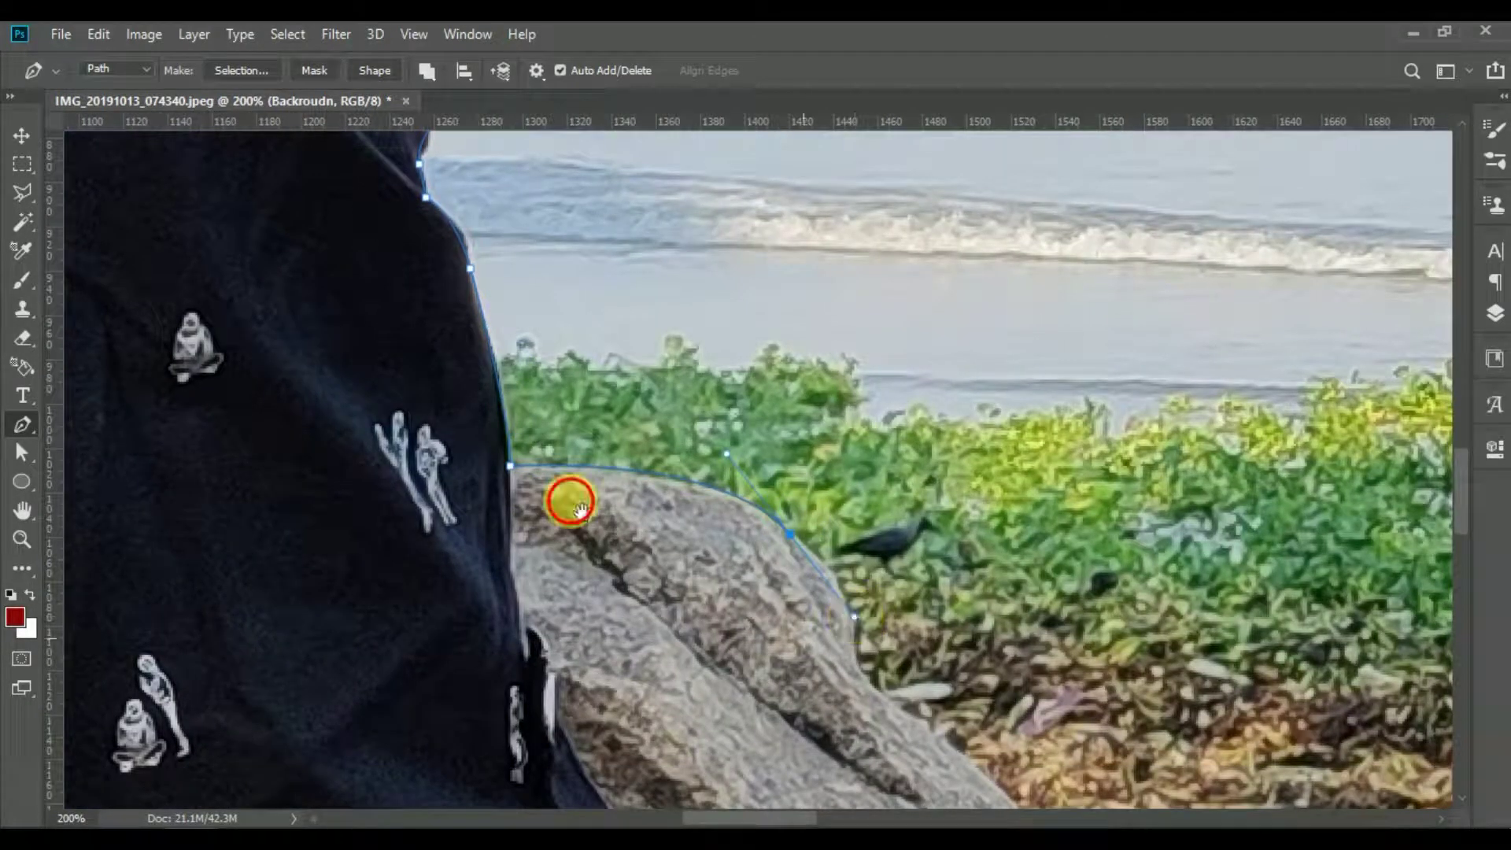
scroll(503, 409, "down", 4)
left_click(577, 470)
scroll(490, 288, "down", 4)
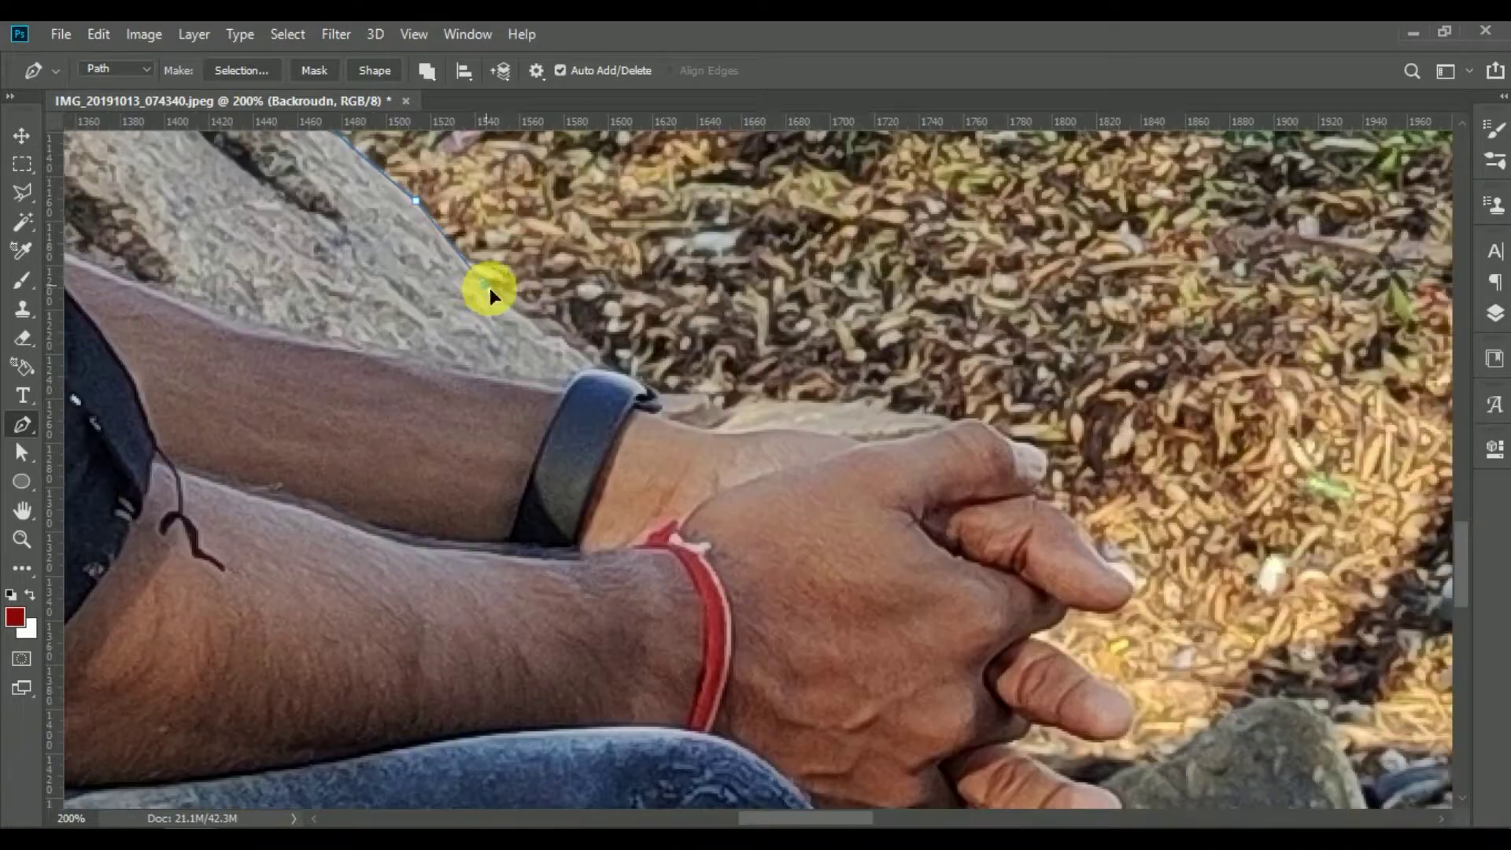
scroll(724, 413, "down", 4)
left_click_drag(679, 265, 724, 267)
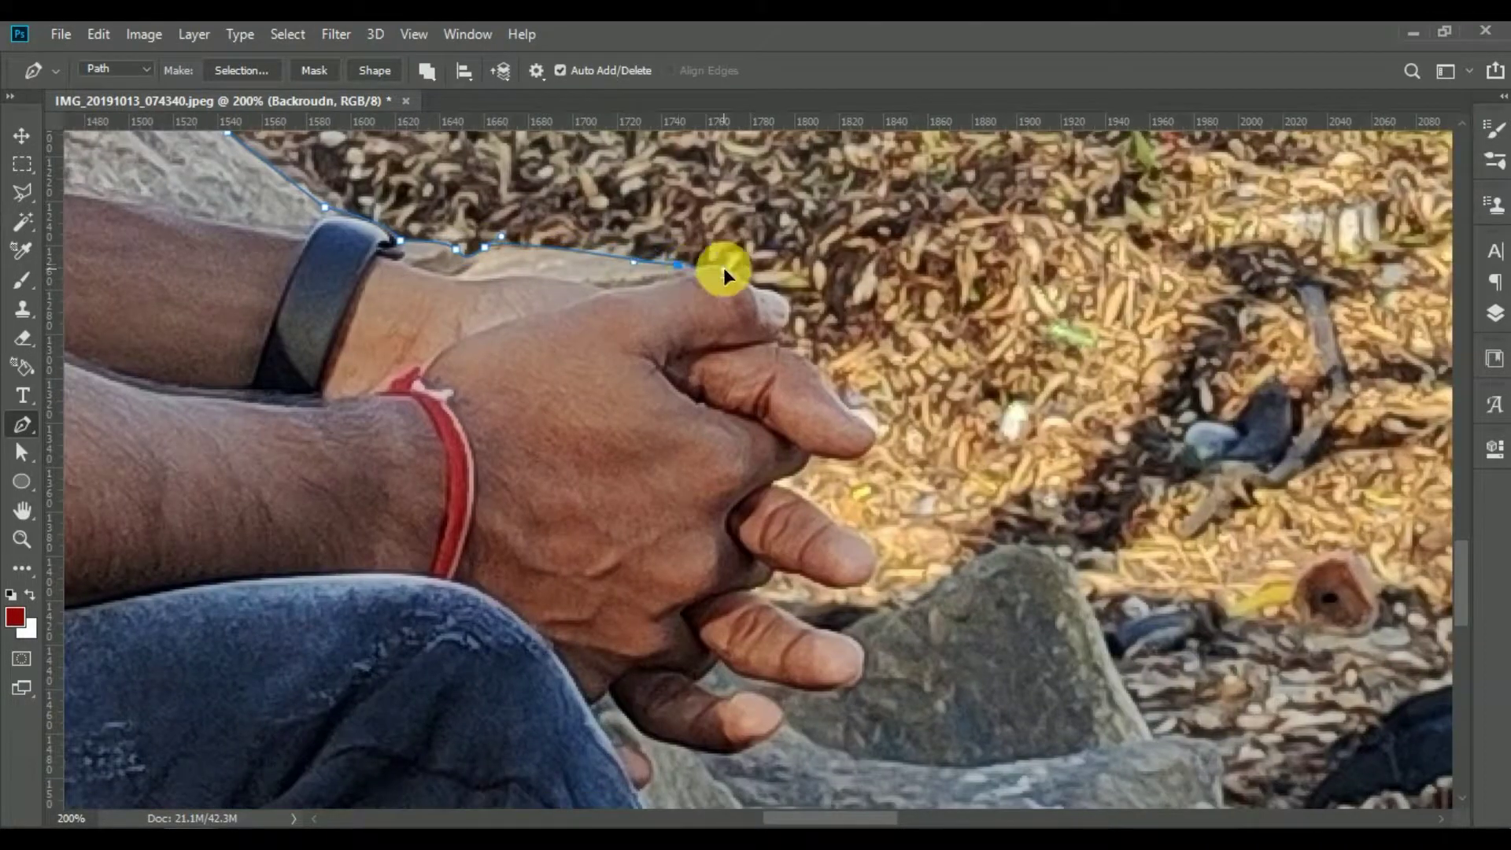
- Outline the fingers of the hand with the path
scroll(763, 297, "up", 2)
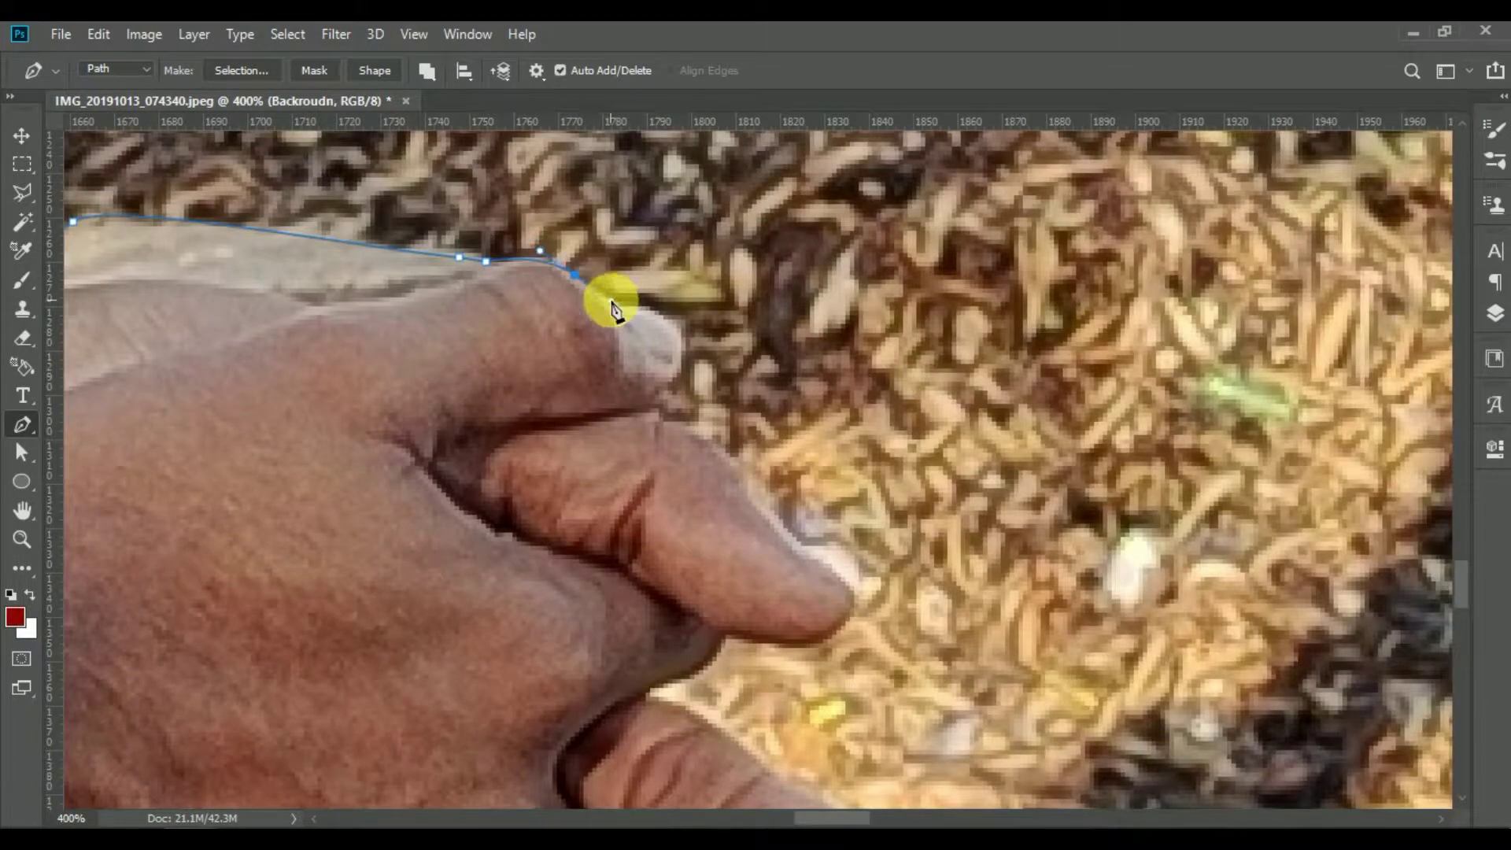
left_click(661, 383)
scroll(615, 291, "down", 3)
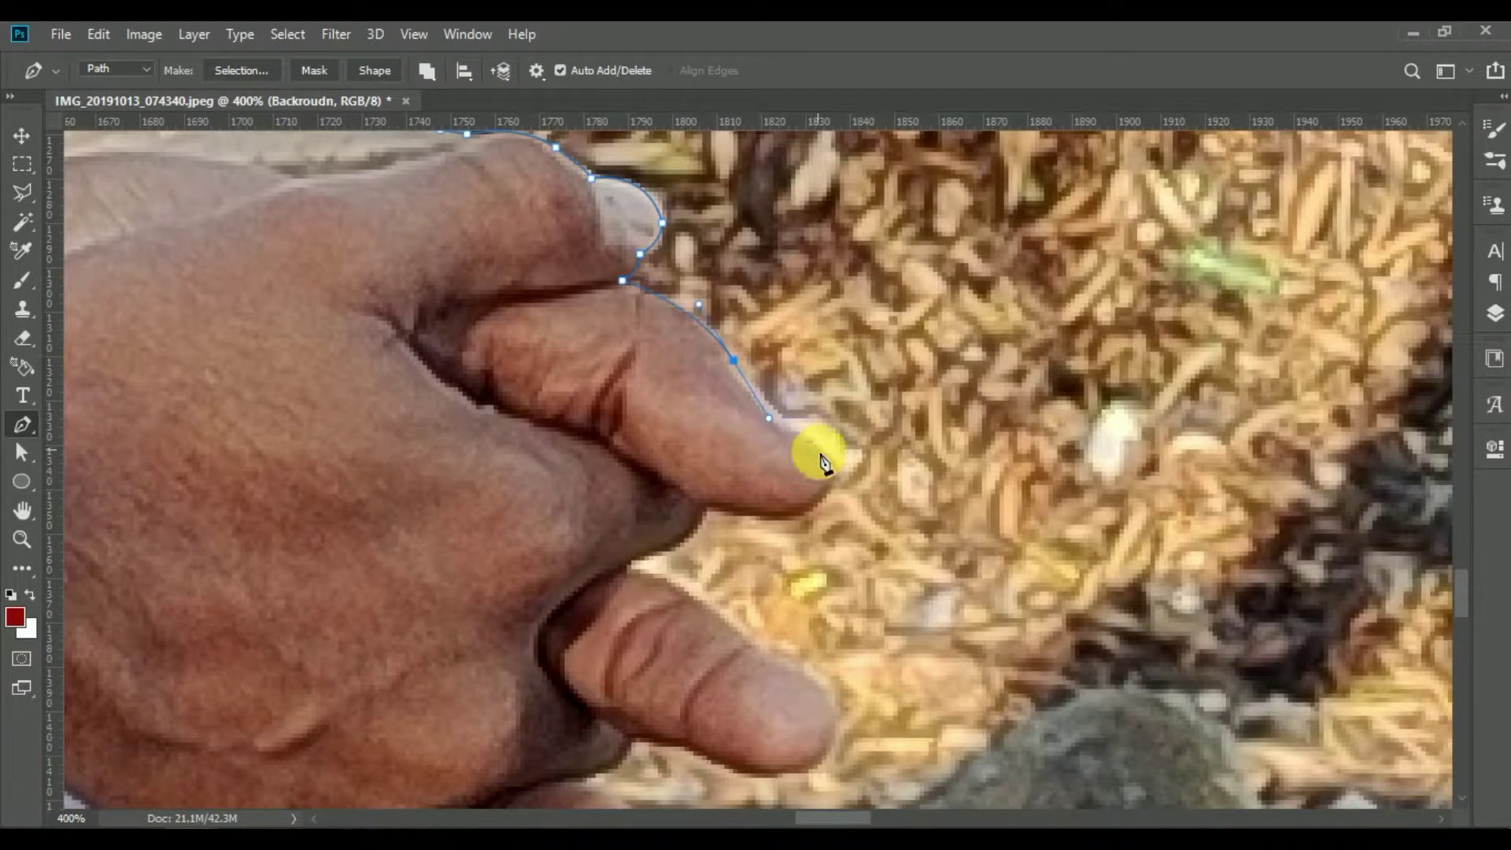
left_click(835, 470)
scroll(749, 429, "down", 3)
scroll(754, 435, "down", 3)
left_click(721, 387)
left_click(837, 459)
left_click(718, 553)
left_click(679, 596)
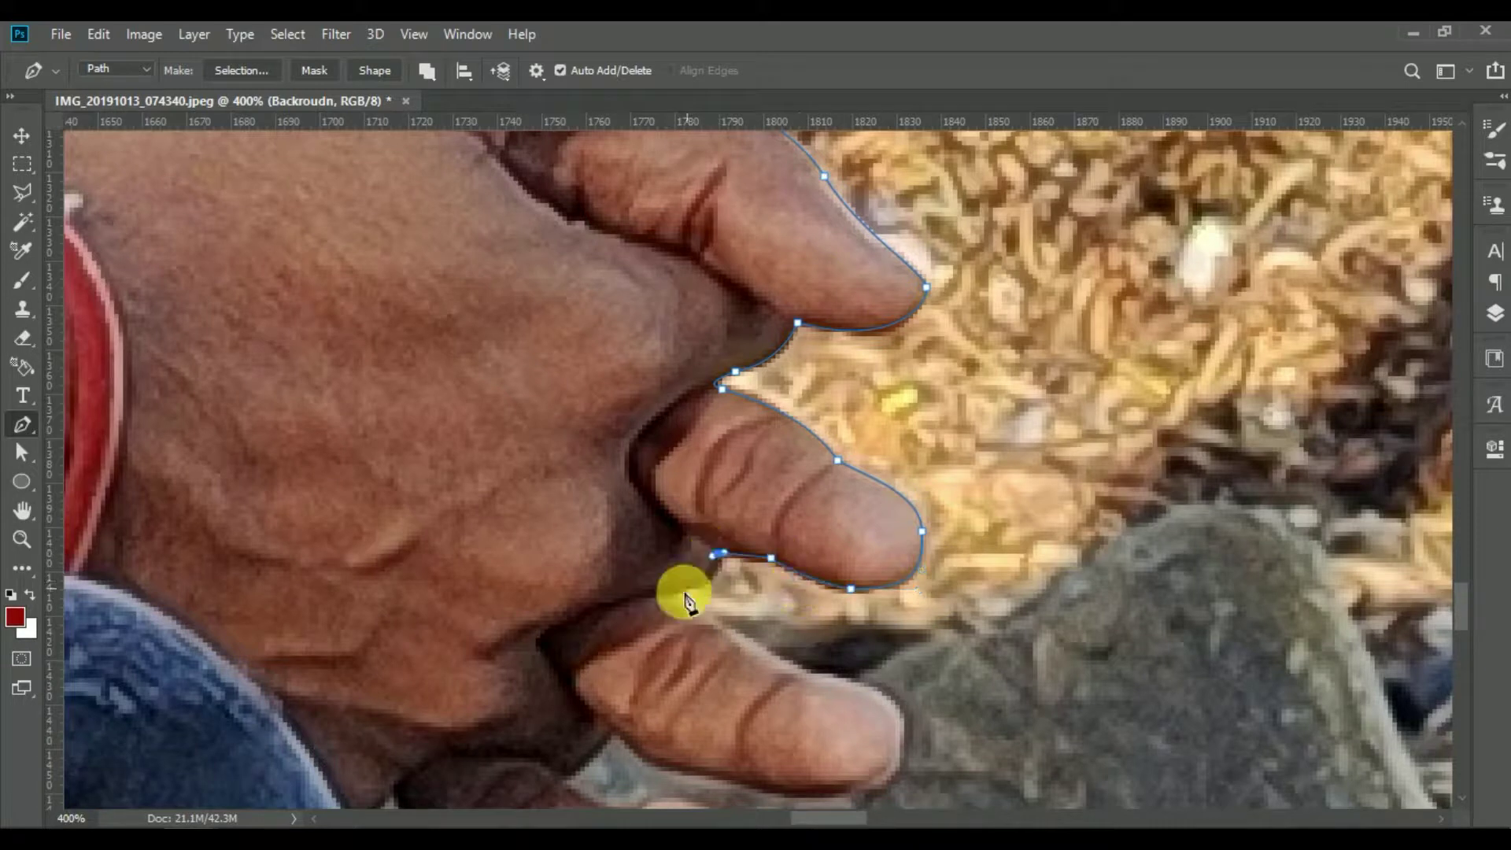
scroll(669, 511, "down", 3)
left_click(665, 450)
left_click_drag(779, 489, 811, 485)
- Carry the path from beside the hand along the rock edges
left_click(1157, 342)
left_click(1333, 545)
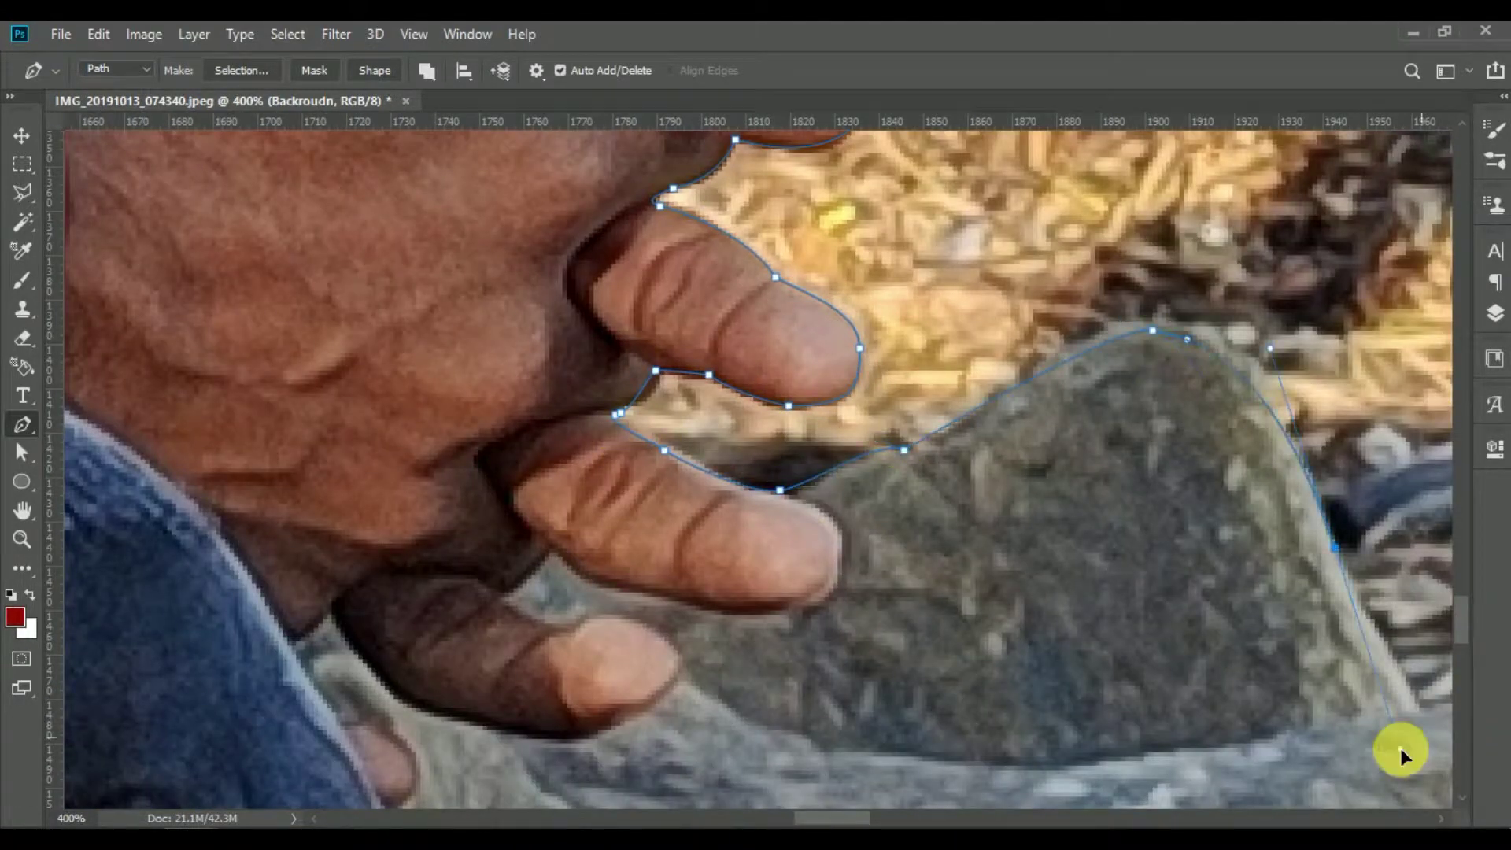
left_click_drag(1400, 749, 994, 480)
left_click_drag(1171, 595, 975, 462)
left_click(974, 462)
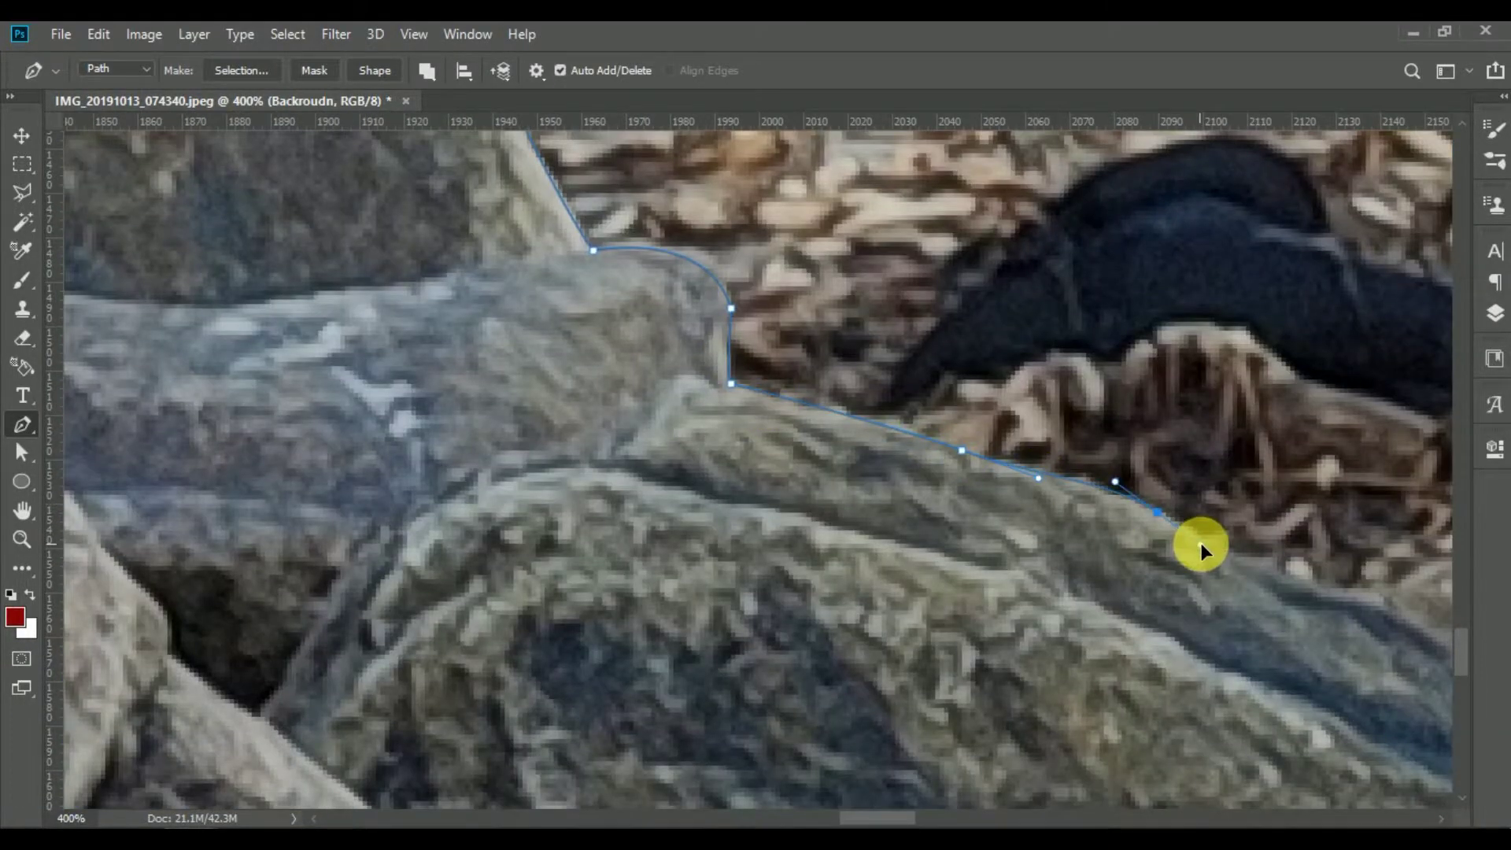
left_click_drag(1201, 543, 880, 303)
left_click_drag(977, 295, 1055, 338)
left_click_drag(1102, 382, 827, 318)
mouse_move(921, 456)
left_mouse_down()
mouse_move(800, 341)
mouse_move(840, 410)
left_mouse_up()
left_click_drag(976, 551, 749, 354)
mouse_move(702, 530)
left_mouse_down()
mouse_move(760, 563)
mouse_move(630, 315)
left_mouse_up()
left_click(617, 429)
left_click(803, 547)
- Finish the path along the rock's right side down to the photo's bottom edge
mouse_move(1096, 540)
left_mouse_down()
mouse_move(1204, 598)
mouse_move(606, 563)
left_mouse_up()
mouse_move(603, 347)
left_mouse_down()
mouse_move(661, 236)
mouse_move(614, 519)
left_mouse_up()
left_click(681, 202)
left_click(874, 399)
left_click_drag(1165, 394, 1339, 470)
left_click(1394, 428)
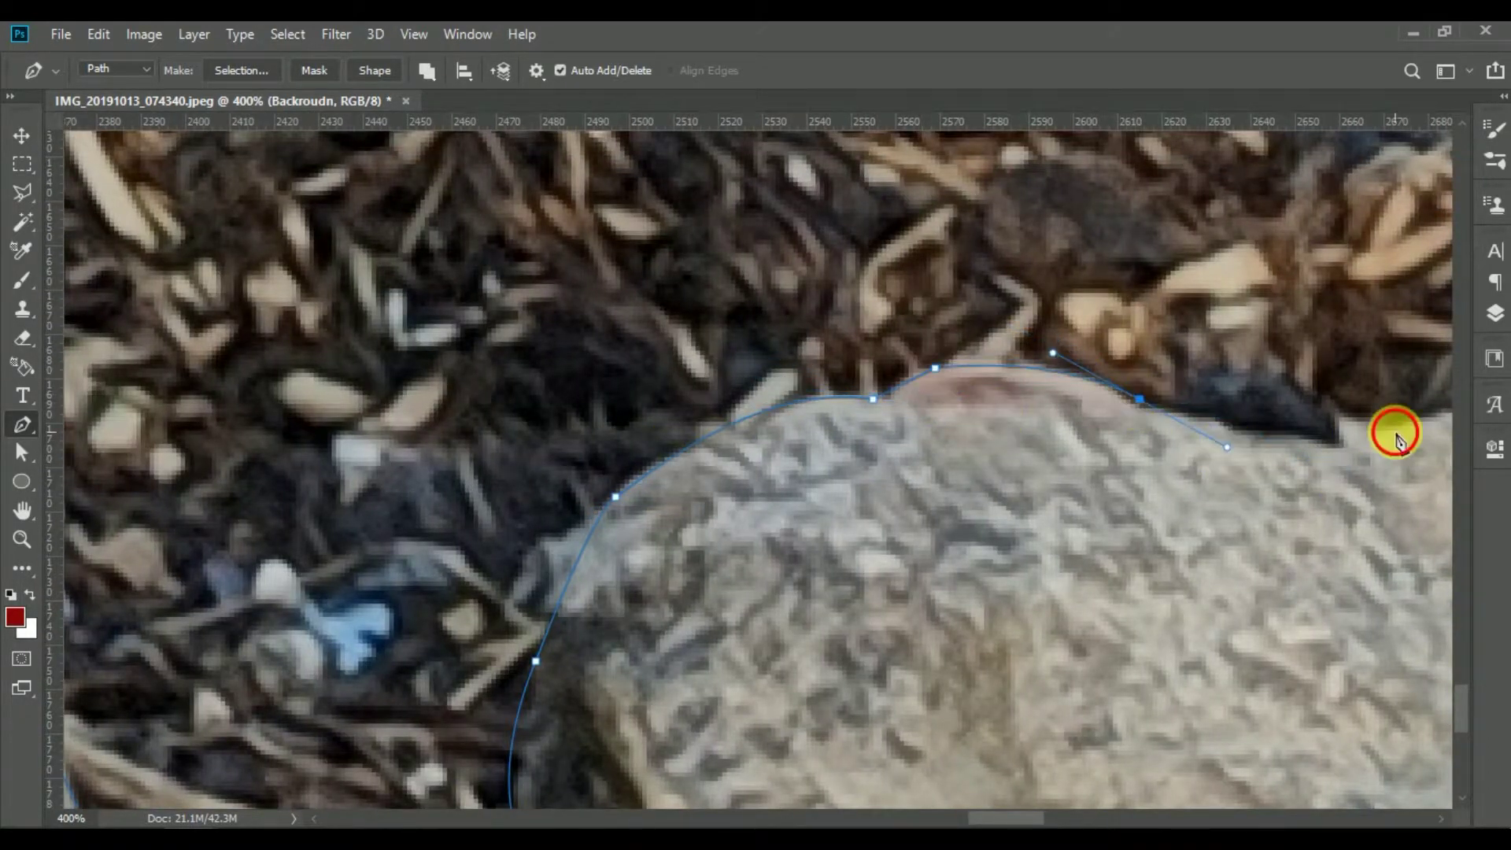
left_click_drag(1394, 429, 1191, 529)
left_click_drag(582, 398, 657, 445)
left_click(919, 410)
left_click(1291, 530)
left_click_drag(1309, 651, 870, 433)
- Load the traced path as a selection and show the Layers panel
scroll(684, 496, "down", 3)
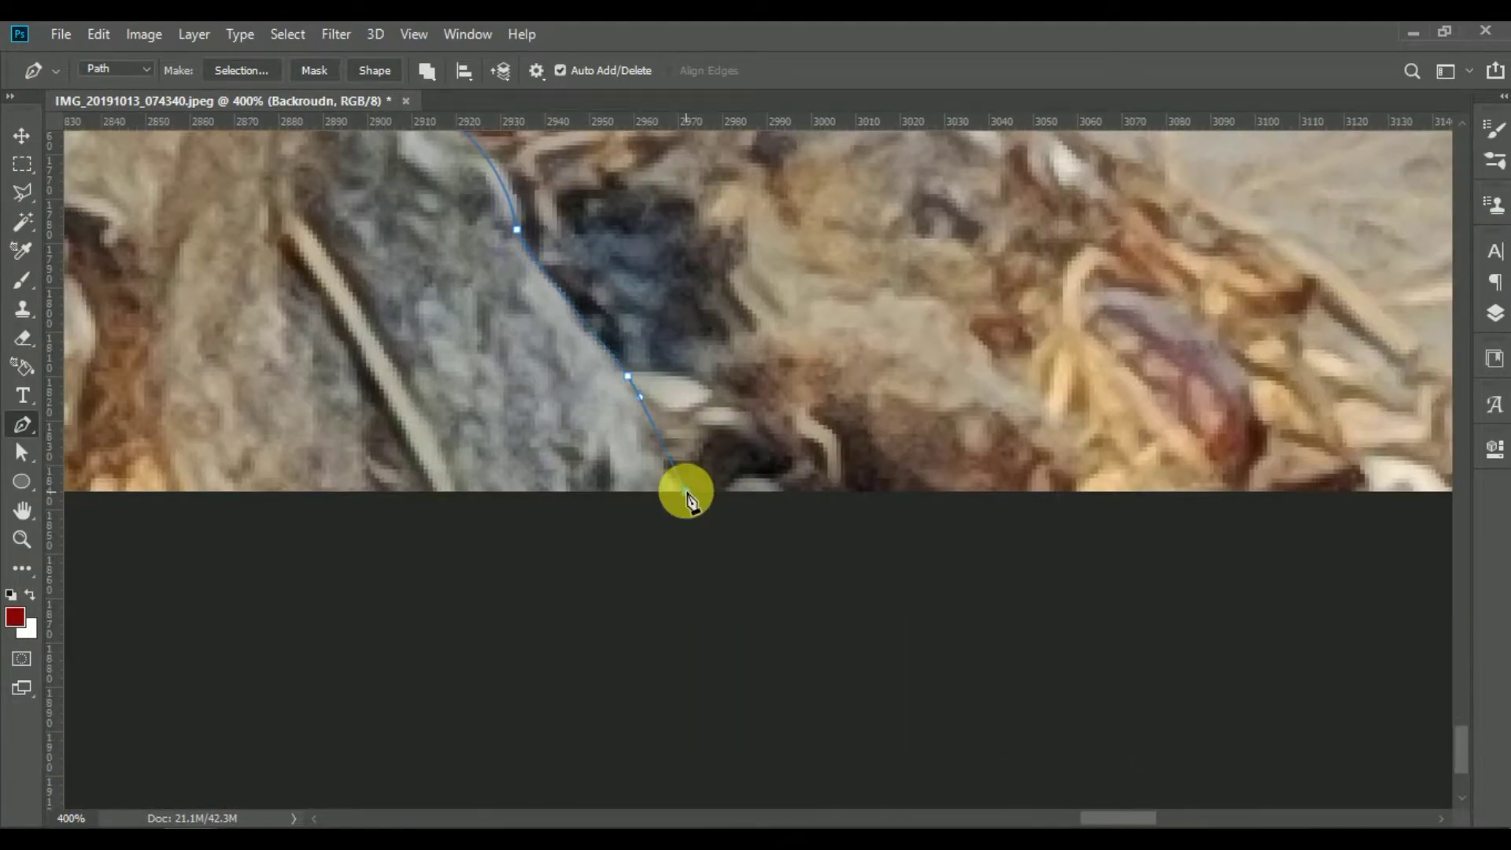
scroll(685, 495, "down", 3)
scroll(685, 496, "down", 2)
key("ctrl+Return")
key("F7")
- Add a layer mask from the selection and set up a small soft brush
left_click(1314, 795)
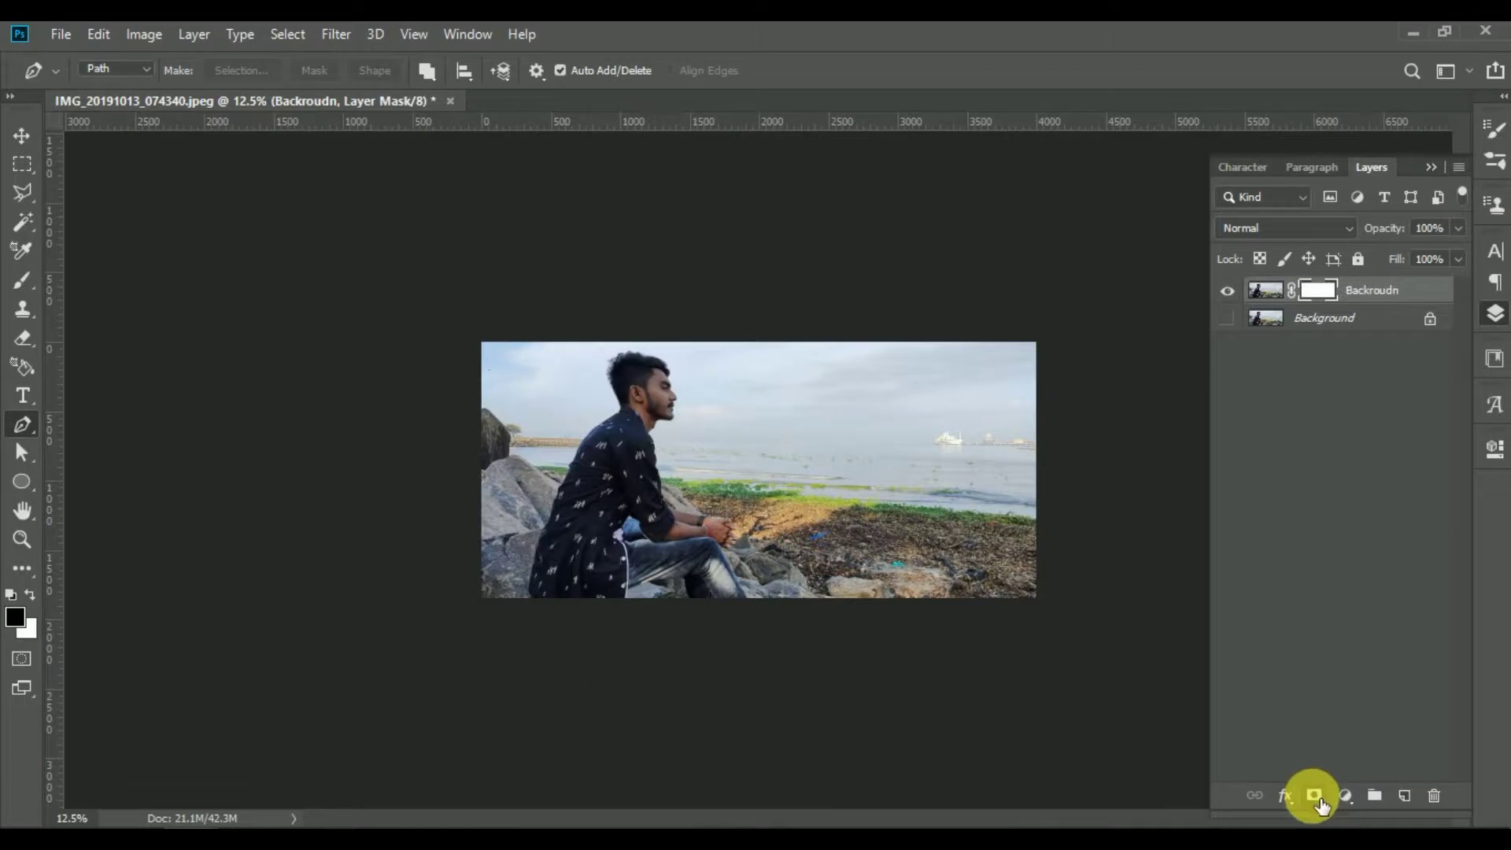
key("b")
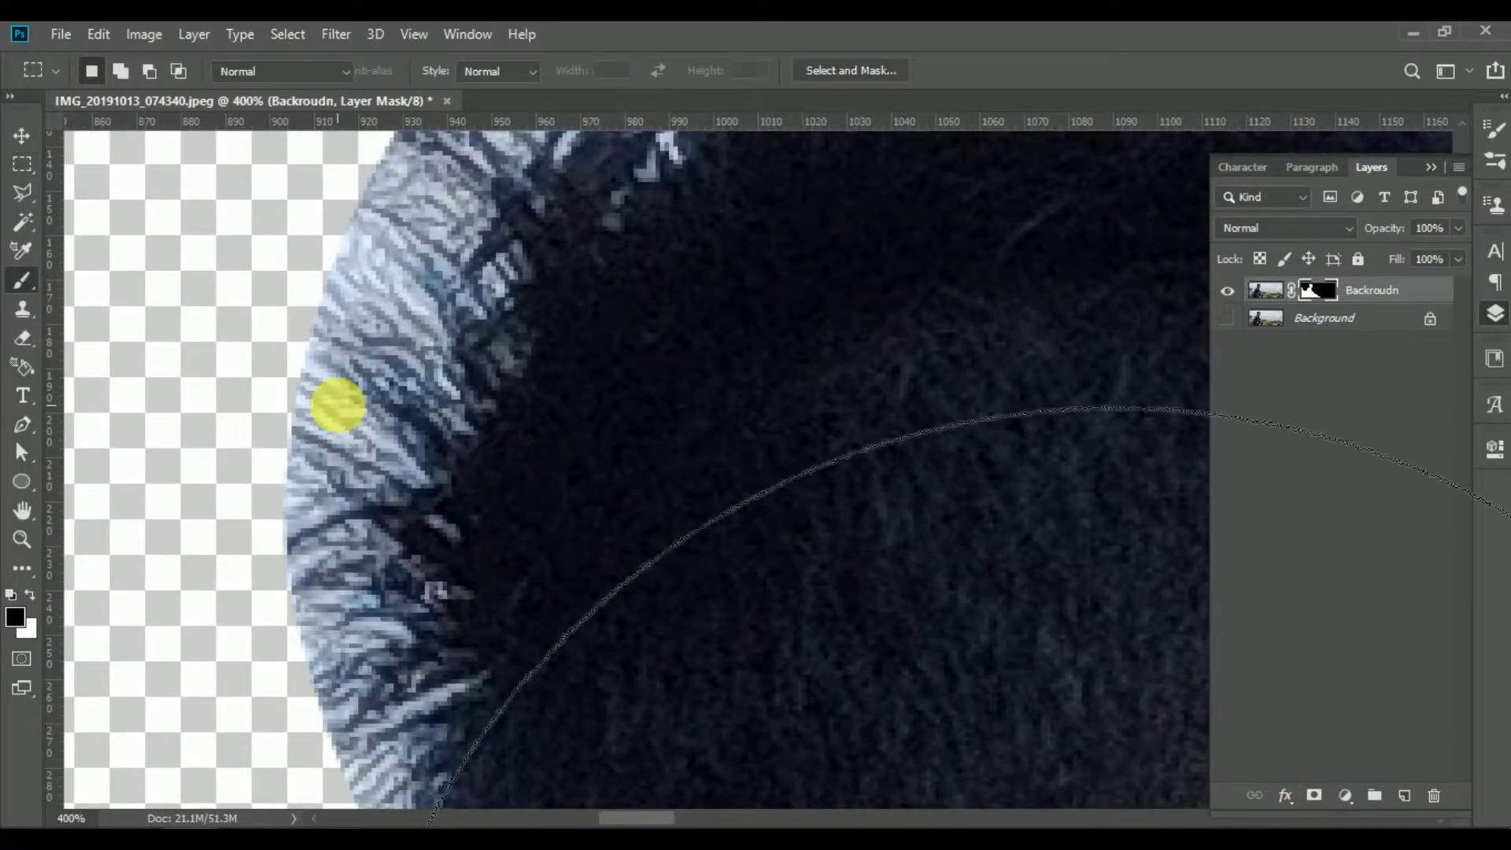
key("bracketright")
key("bracketright")
key("bracketright")
right_click(425, 380)
left_click_drag(655, 432, 560, 430)
key("Return")
- Paint black on the mask along the hair's left edge, undoing one stroke
mouse_move(362, 428)
left_mouse_down()
mouse_move(394, 378)
mouse_move(400, 296)
mouse_move(277, 445)
mouse_move(293, 479)
left_mouse_up()
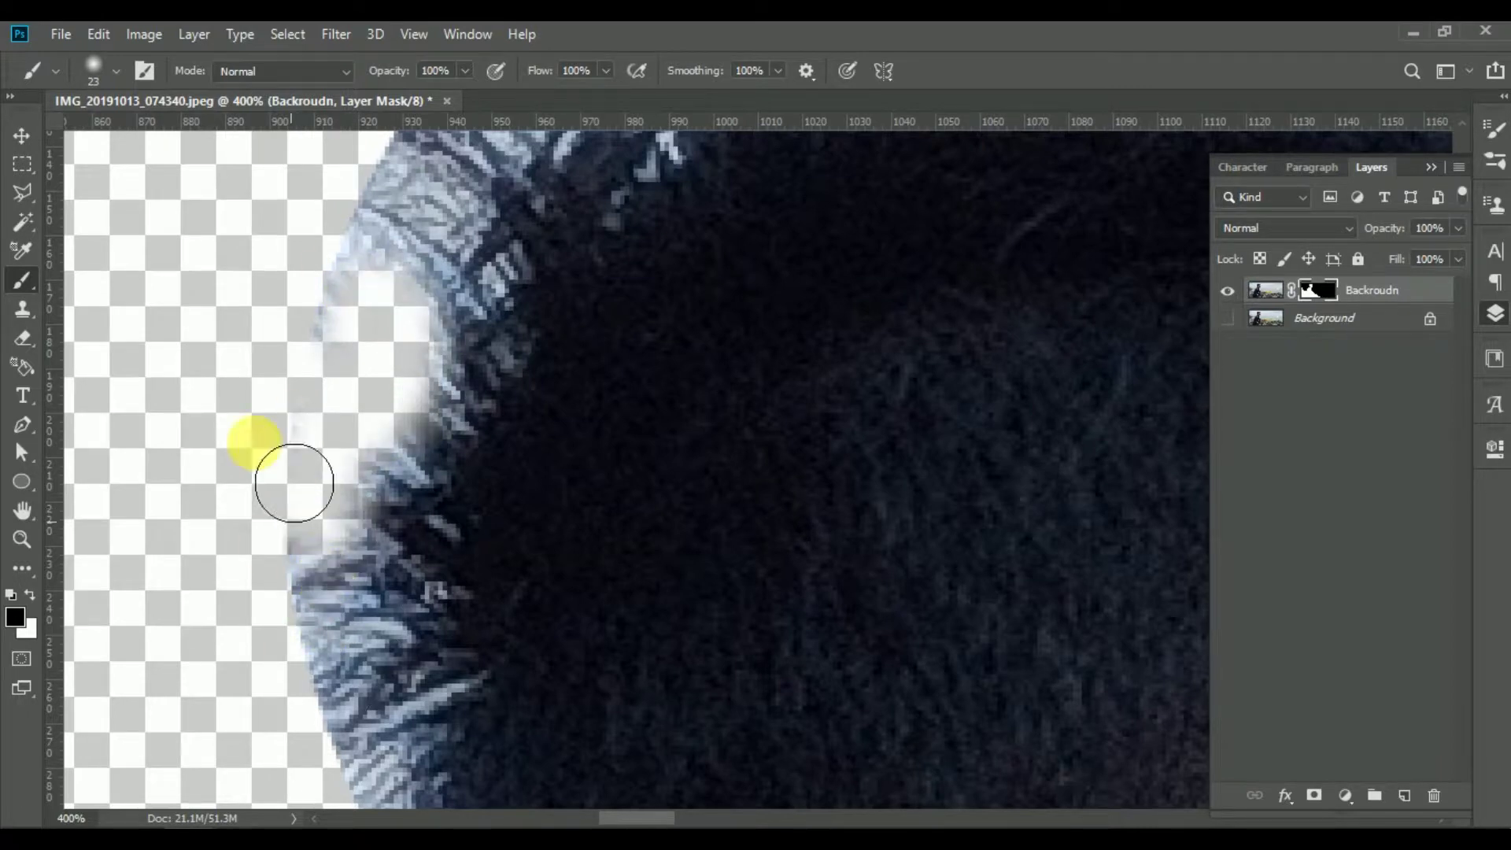
scroll(293, 479, "down", 5)
mouse_move(314, 601)
left_mouse_down()
mouse_move(303, 427)
mouse_move(314, 591)
mouse_move(297, 675)
left_mouse_up()
scroll(295, 441, "up", 3)
scroll(299, 473, "up", 2)
scroll(240, 465, "down", 4)
mouse_move(240, 465)
left_mouse_down()
mouse_move(319, 768)
mouse_move(263, 567)
left_mouse_up()
key("ctrl+z")
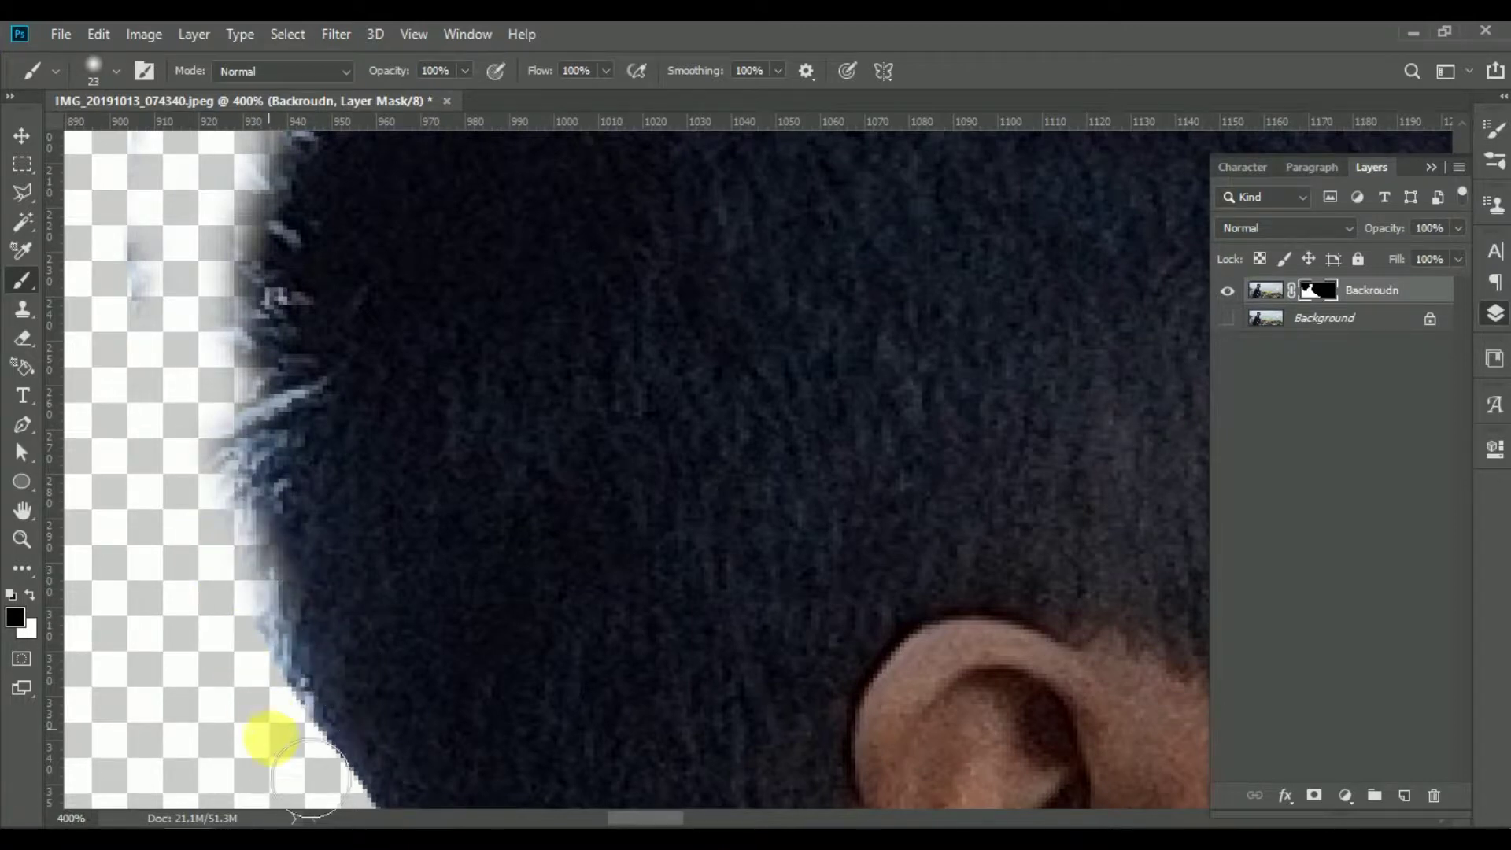
- Mask away the remaining blue fringe along the hair outline, then zoom back out to 200%
scroll(311, 775, "up", 5)
scroll(250, 520, "left", 2)
mouse_move(251, 520)
left_mouse_down()
mouse_move(396, 335)
mouse_move(440, 315)
left_mouse_up()
scroll(329, 581, "up", 3)
scroll(329, 582, "right", 2)
mouse_move(329, 581)
left_mouse_down()
mouse_move(339, 390)
mouse_move(273, 692)
mouse_move(286, 381)
mouse_move(344, 236)
mouse_move(412, 203)
mouse_move(589, 221)
left_mouse_up()
scroll(310, 439, "up", 2)
scroll(311, 439, "right", 4)
mouse_move(310, 439)
left_mouse_down()
mouse_move(219, 394)
mouse_move(870, 479)
mouse_move(1087, 485)
left_mouse_up()
scroll(354, 297, "down", 2)
scroll(354, 297, "right", 3)
mouse_move(354, 296)
left_mouse_down()
mouse_move(574, 462)
mouse_move(769, 389)
left_mouse_up()
scroll(378, 311, "down", 2)
scroll(378, 310, "right", 2)
scroll(756, 551, "up", 2)
scroll(769, 389, "down", 2)
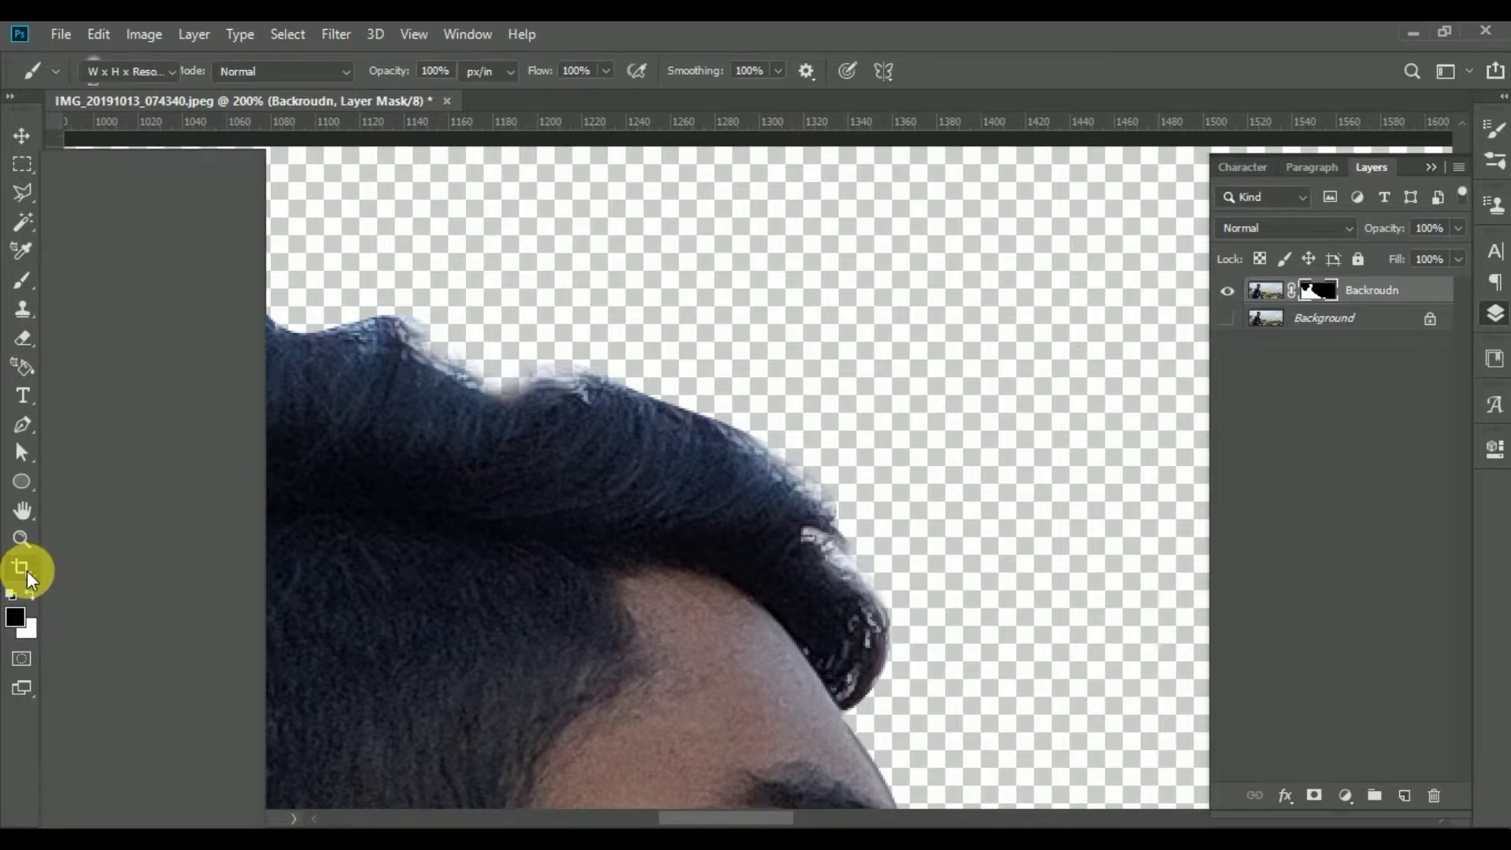
- Switch to the Smudge Tool at 49% strength and soften the top outline of the hair
left_click(26, 569)
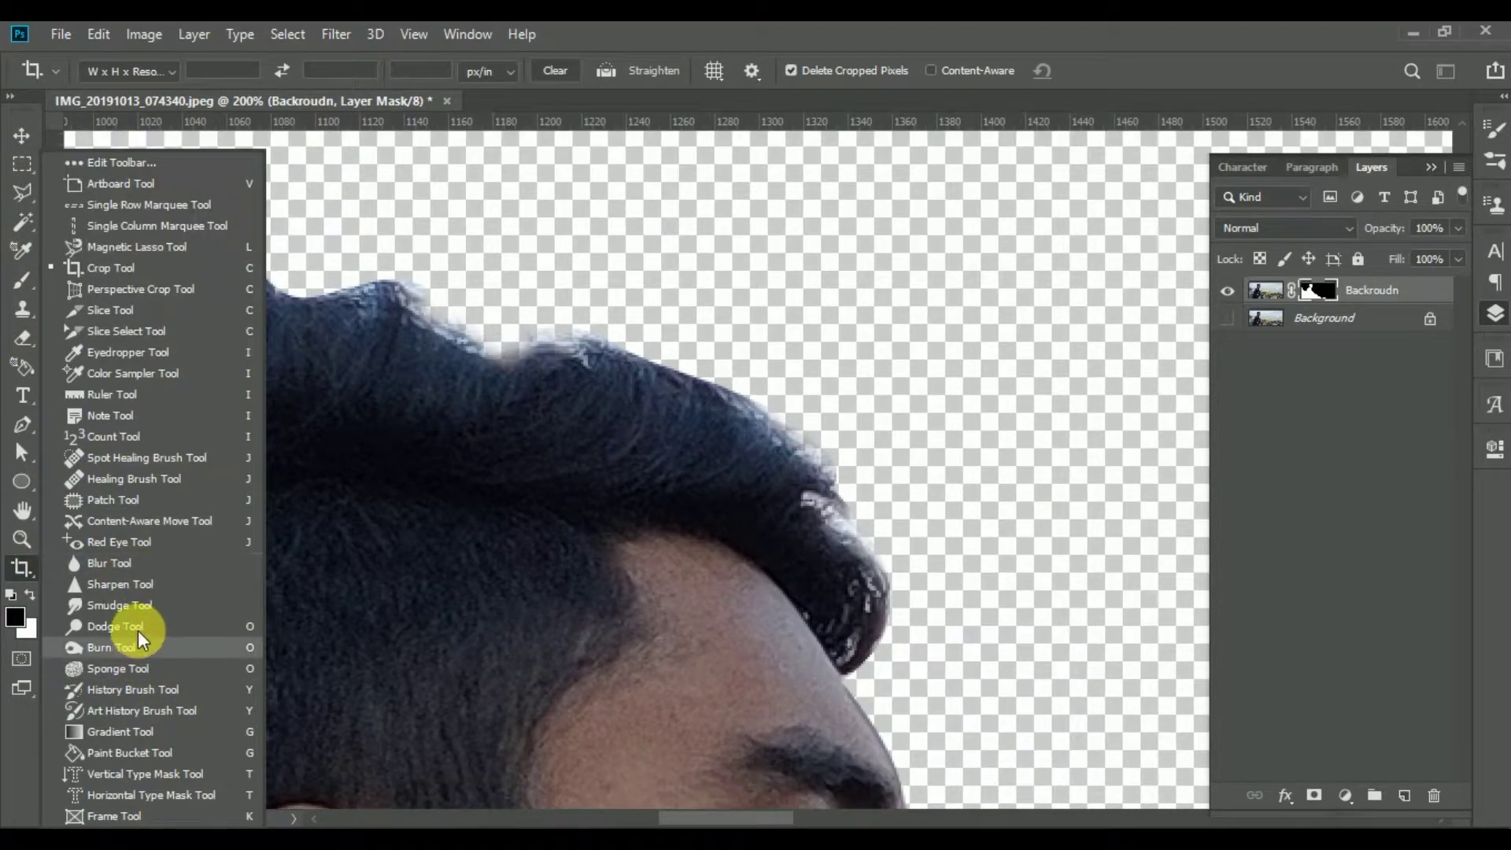
left_click(118, 605)
left_click_drag(555, 439, 795, 531)
mouse_move(522, 529)
left_mouse_down()
mouse_move(513, 441)
mouse_move(640, 432)
mouse_move(778, 380)
mouse_move(911, 415)
left_mouse_up()
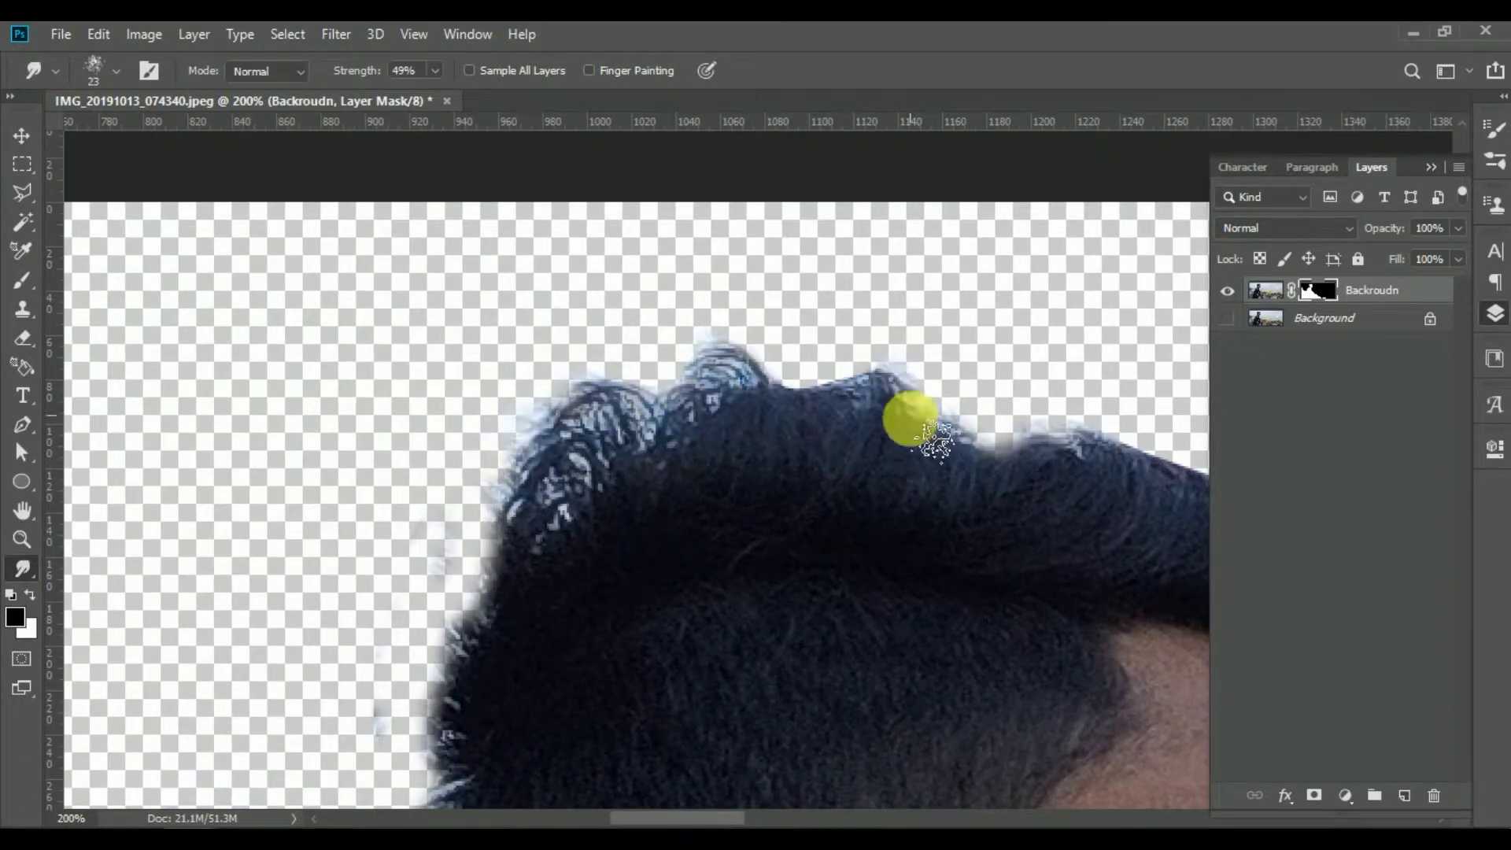
mouse_move(564, 442)
left_mouse_down()
mouse_move(523, 351)
mouse_move(462, 387)
mouse_move(564, 566)
mouse_move(472, 496)
mouse_move(550, 725)
mouse_move(570, 482)
mouse_move(692, 448)
mouse_move(860, 516)
mouse_move(819, 506)
mouse_move(641, 559)
mouse_move(622, 508)
mouse_move(760, 499)
mouse_move(929, 660)
mouse_move(673, 783)
left_mouse_up()
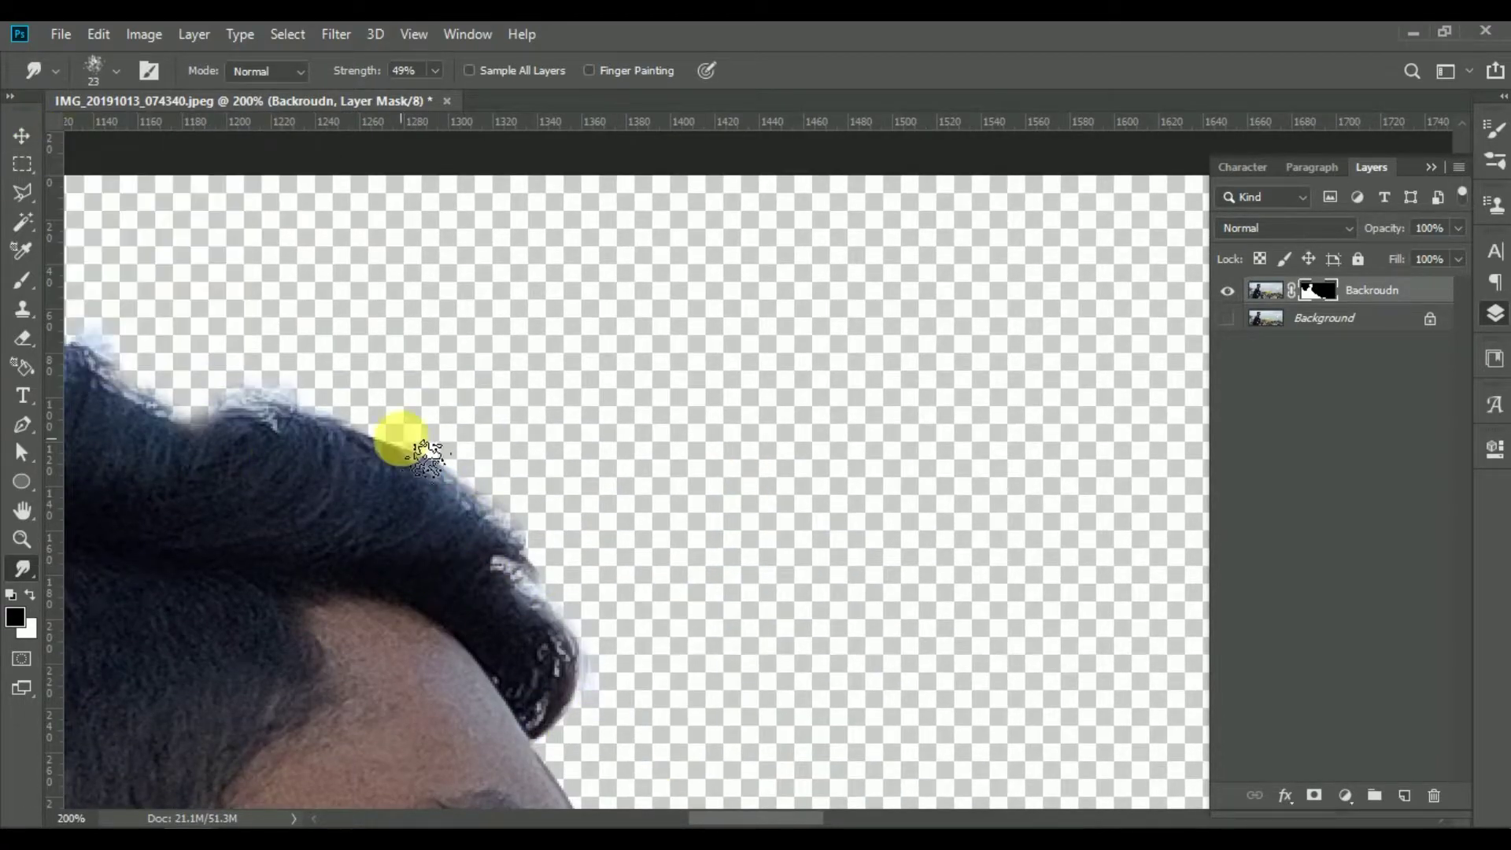
- Target the layer's pixels instead of its mask and smudge along the hair edge into wispy strands
left_click(1265, 291)
key("x")
mouse_move(543, 650)
left_mouse_down()
mouse_move(556, 630)
mouse_move(530, 551)
left_mouse_up()
scroll(527, 629, "up", 3)
scroll(527, 629, "left", 5)
mouse_move(526, 630)
left_mouse_down()
mouse_move(633, 594)
mouse_move(601, 640)
left_mouse_up()
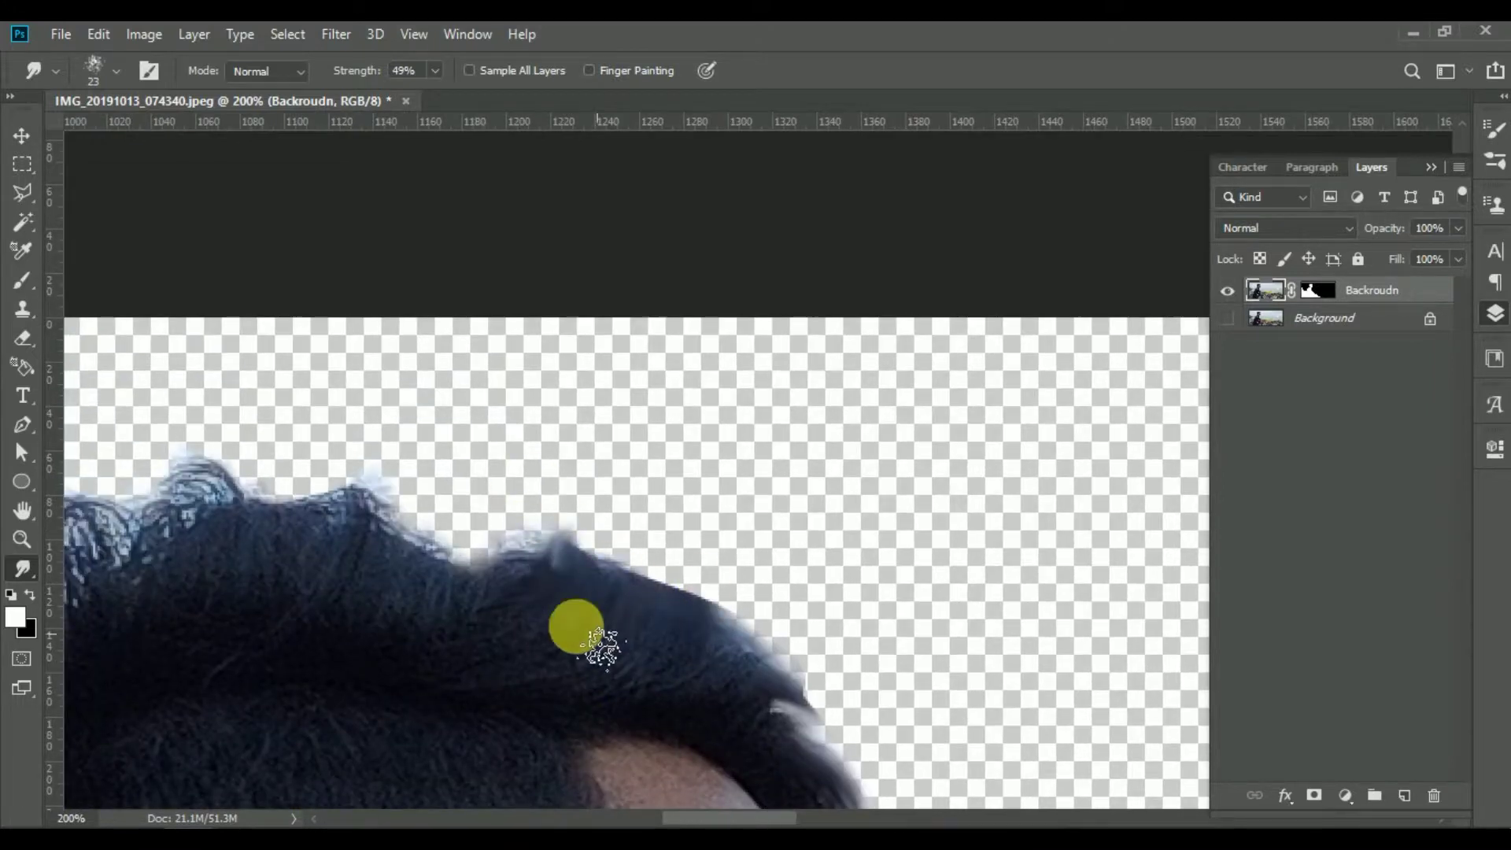
scroll(600, 641, "down", 2)
scroll(600, 641, "left", 5)
mouse_move(581, 425)
left_mouse_down()
mouse_move(601, 492)
mouse_move(452, 506)
mouse_move(501, 463)
mouse_move(382, 495)
mouse_move(158, 506)
left_mouse_up()
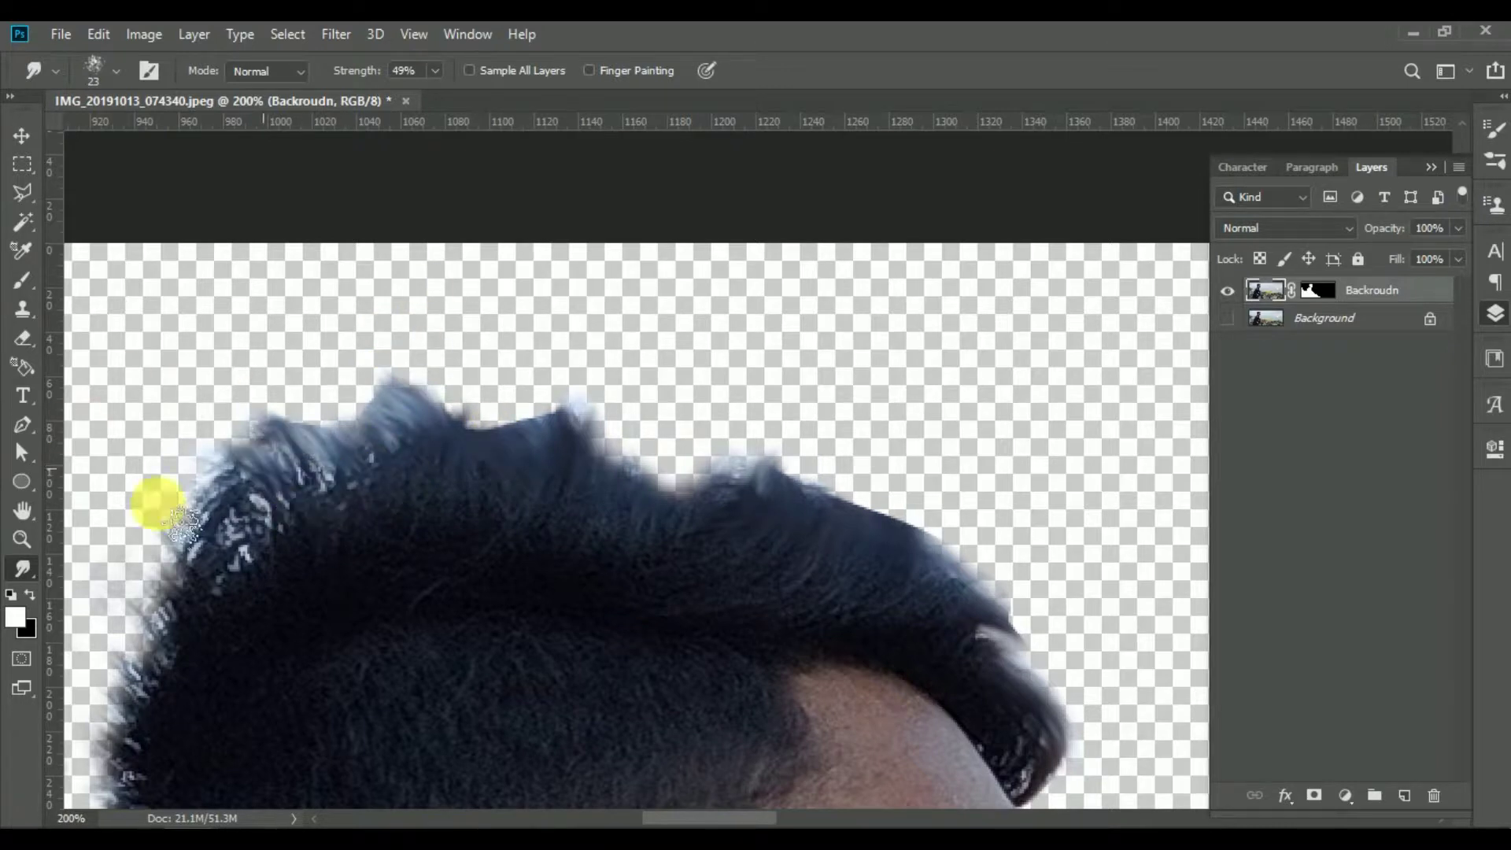
scroll(158, 506, "down", 1)
scroll(159, 506, "left", 3)
mouse_move(432, 489)
left_mouse_down()
mouse_move(300, 412)
mouse_move(529, 447)
mouse_move(472, 244)
mouse_move(601, 455)
mouse_move(718, 394)
mouse_move(923, 504)
mouse_move(807, 383)
mouse_move(988, 574)
mouse_move(1031, 487)
mouse_move(984, 492)
mouse_move(1141, 574)
mouse_move(763, 516)
mouse_move(695, 472)
mouse_move(804, 419)
mouse_move(381, 462)
mouse_move(472, 388)
mouse_move(961, 523)
mouse_move(884, 650)
mouse_move(624, 398)
mouse_move(307, 327)
mouse_move(513, 465)
mouse_move(504, 534)
mouse_move(522, 472)
mouse_move(573, 692)
left_mouse_up()
- Zoom out and reframe the view to show the whole seated figure
key("ctrl+minus")
key("ctrl+minus")
key("ctrl+minus")
key("ctrl+plus")
key("ctrl+plus")
key("ctrl+minus")
key("ctrl+minus")
key("ctrl+minus")
key("ctrl+minus")
left_click(12, 134)
mouse_move(863, 601)
left_mouse_down()
mouse_move(674, 499)
mouse_move(540, 456)
left_mouse_up()
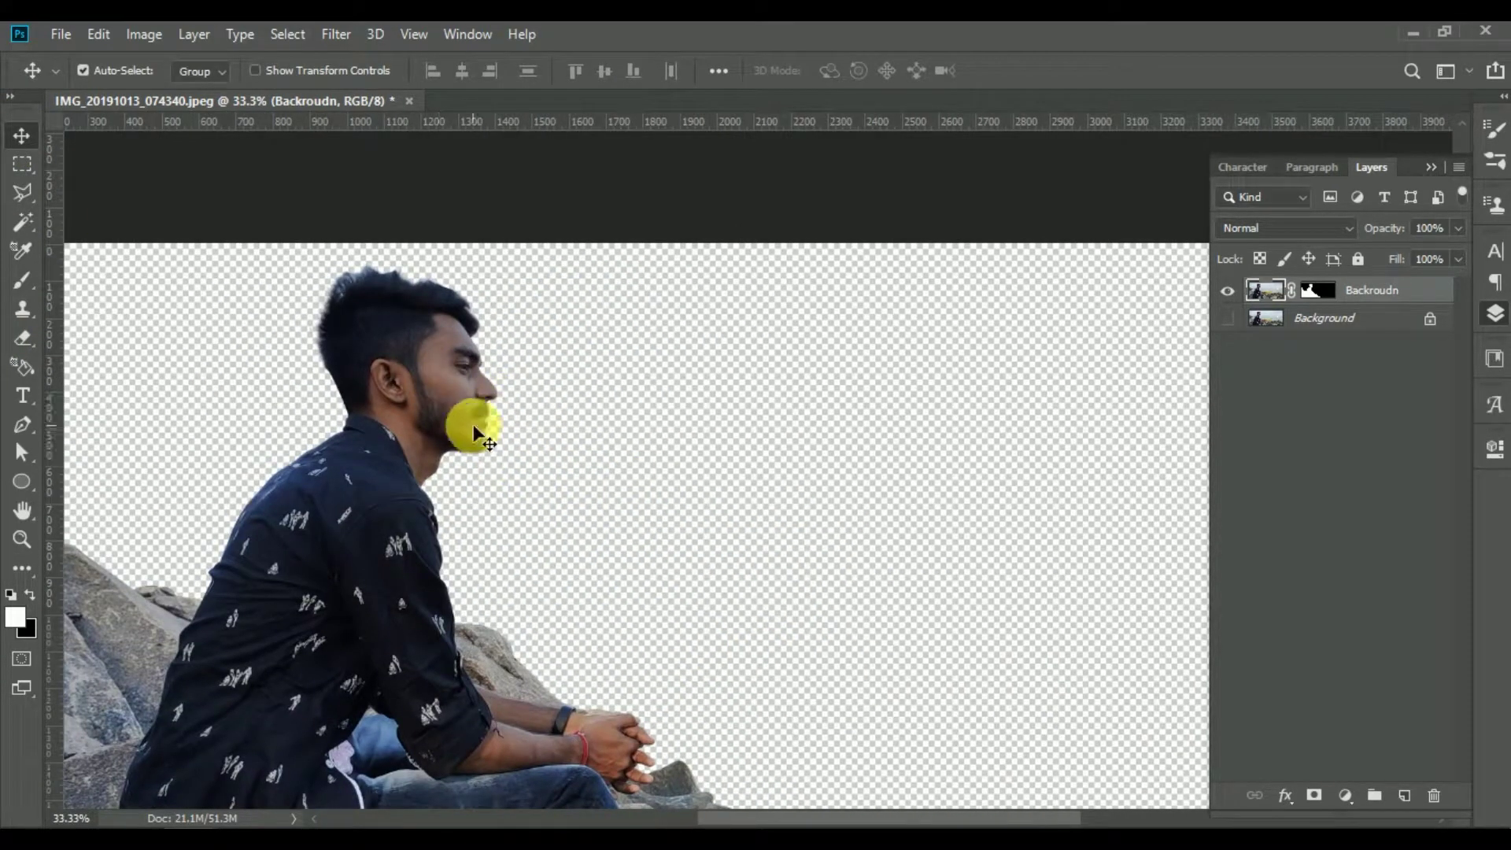
- Apply a Camera Raw Filter to the cut-out with Exposure +1.15, Shadows -16 and Blacks +9
left_click(339, 36)
mouse_move(348, 307)
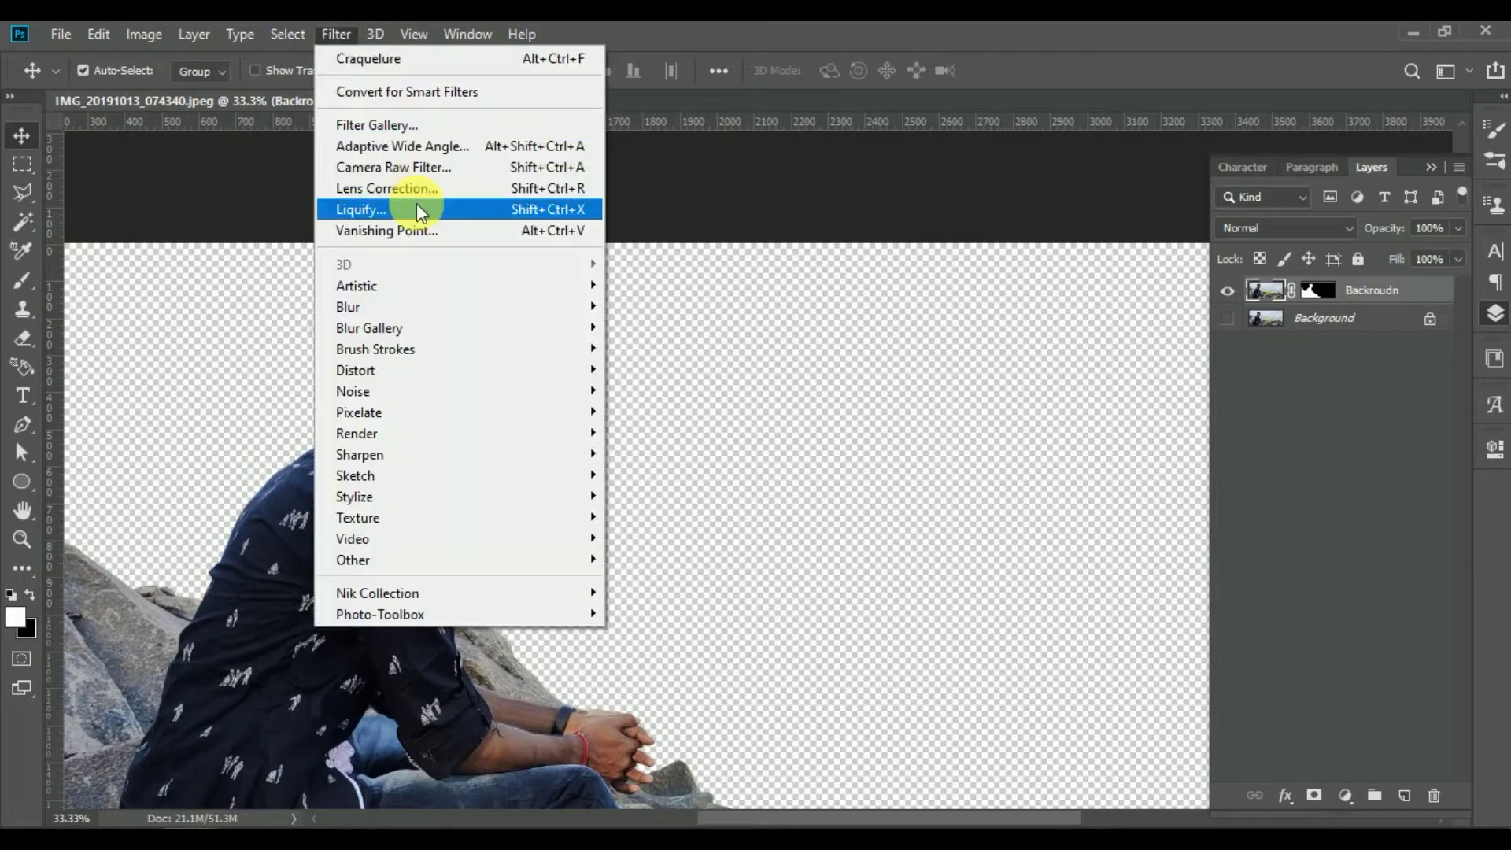
left_click(381, 168)
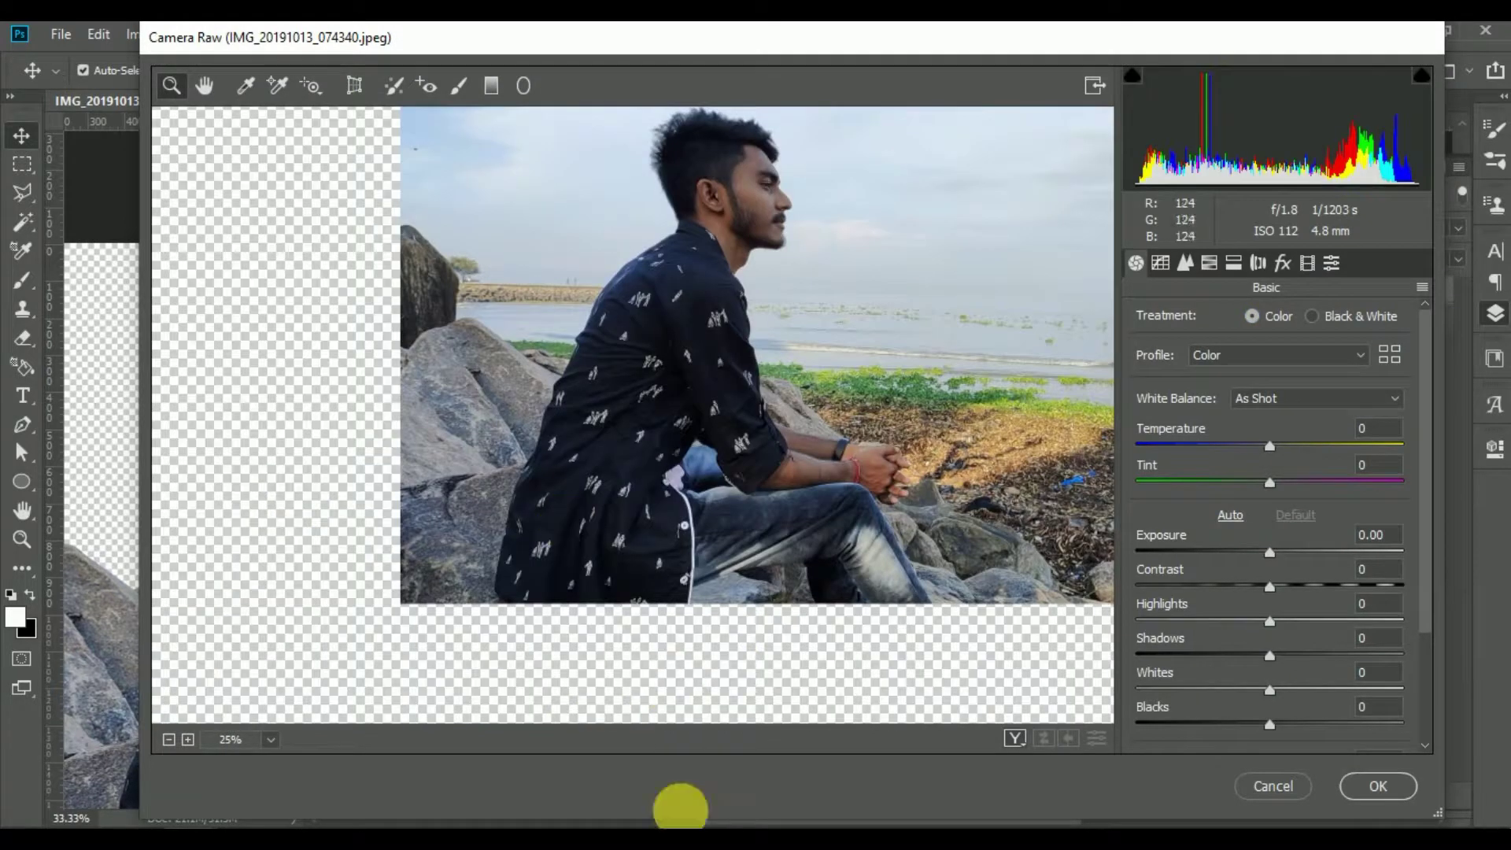
left_click_drag(1272, 555, 1287, 554)
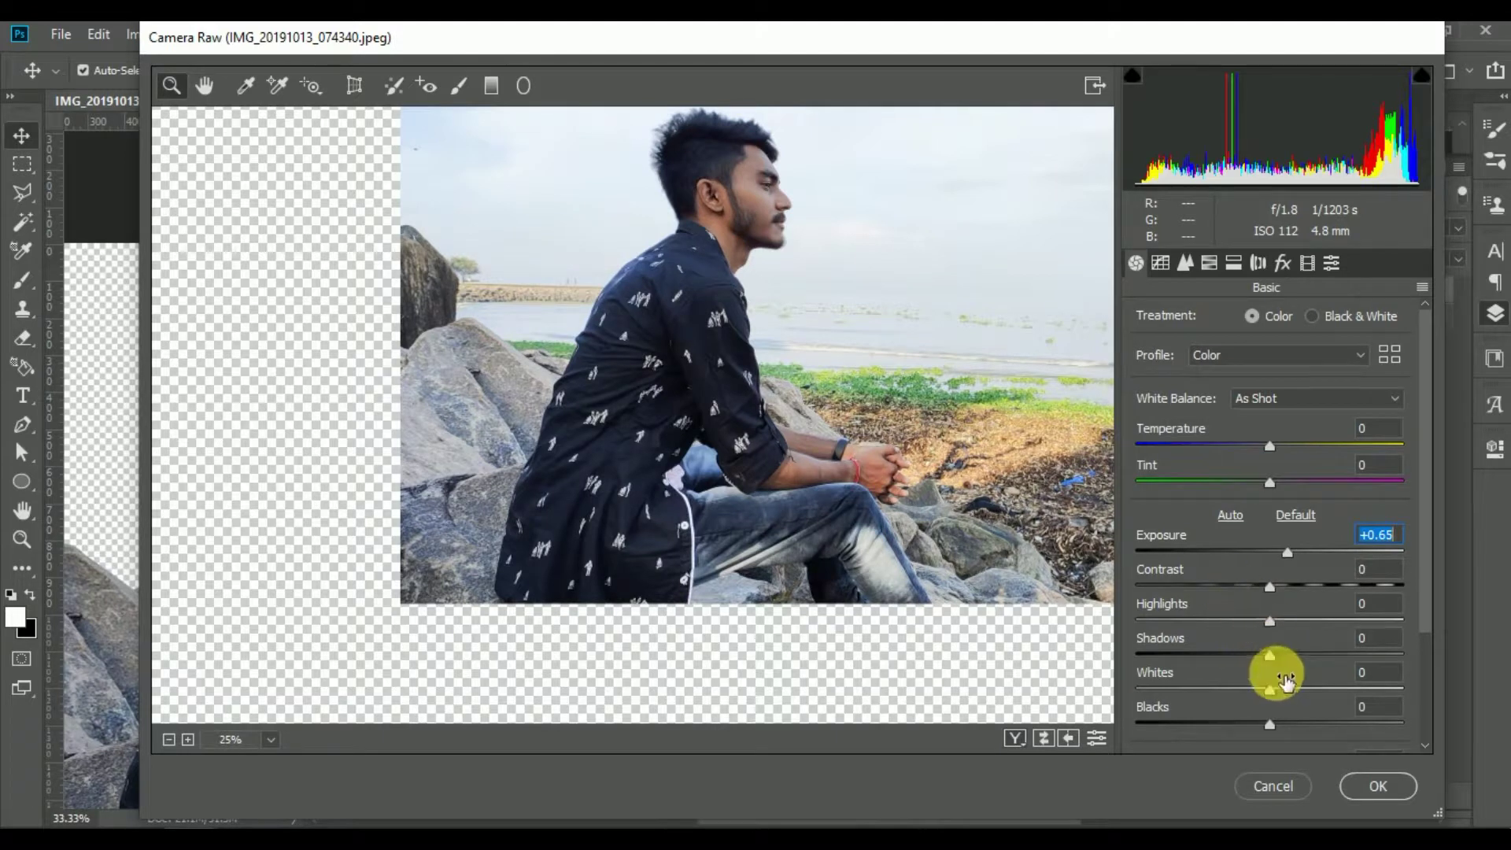
left_click_drag(1289, 552, 1301, 553)
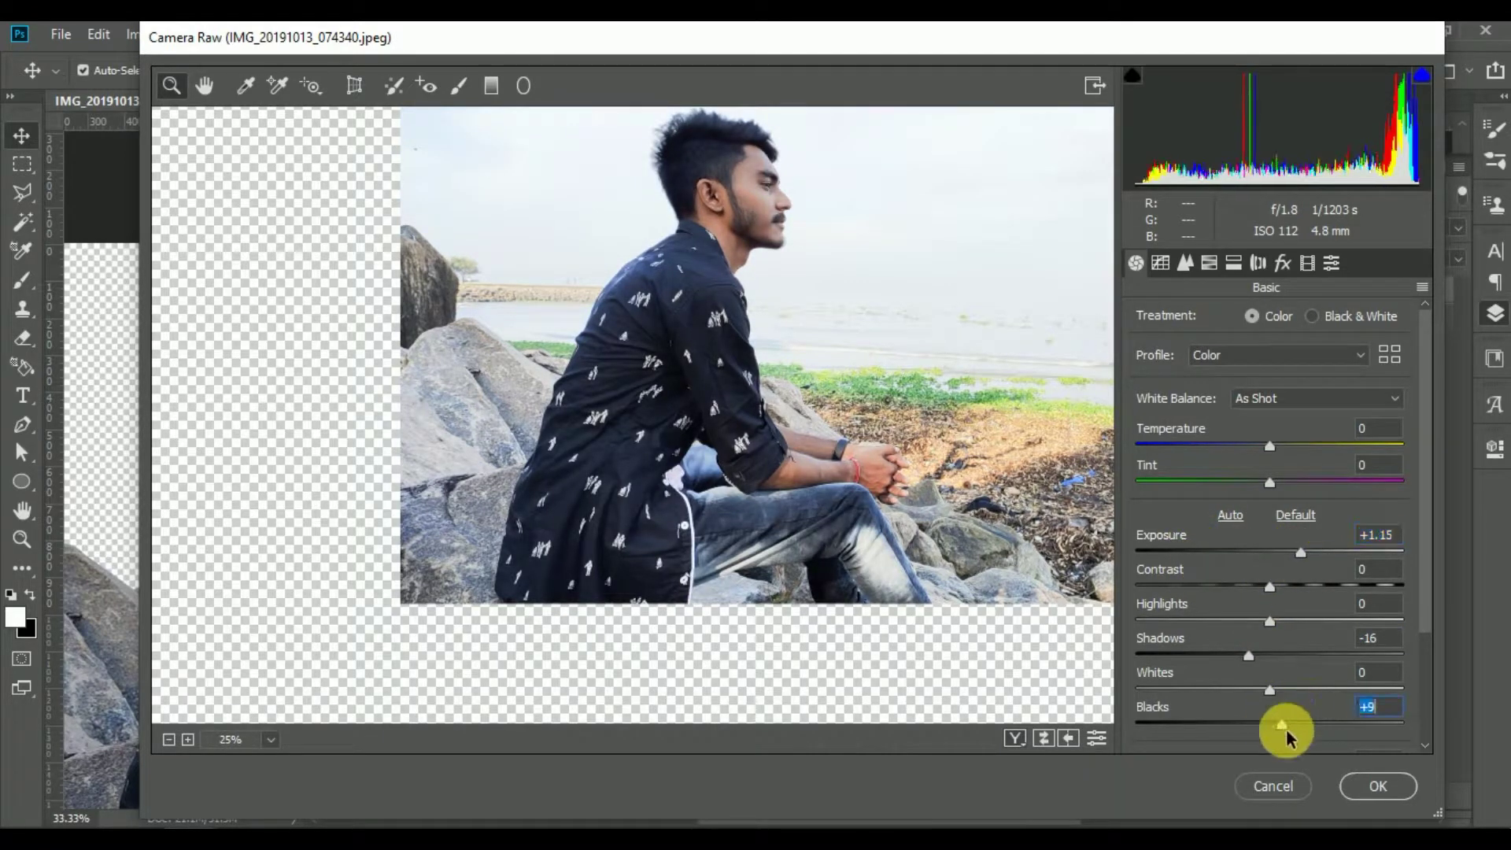
left_click(1193, 264)
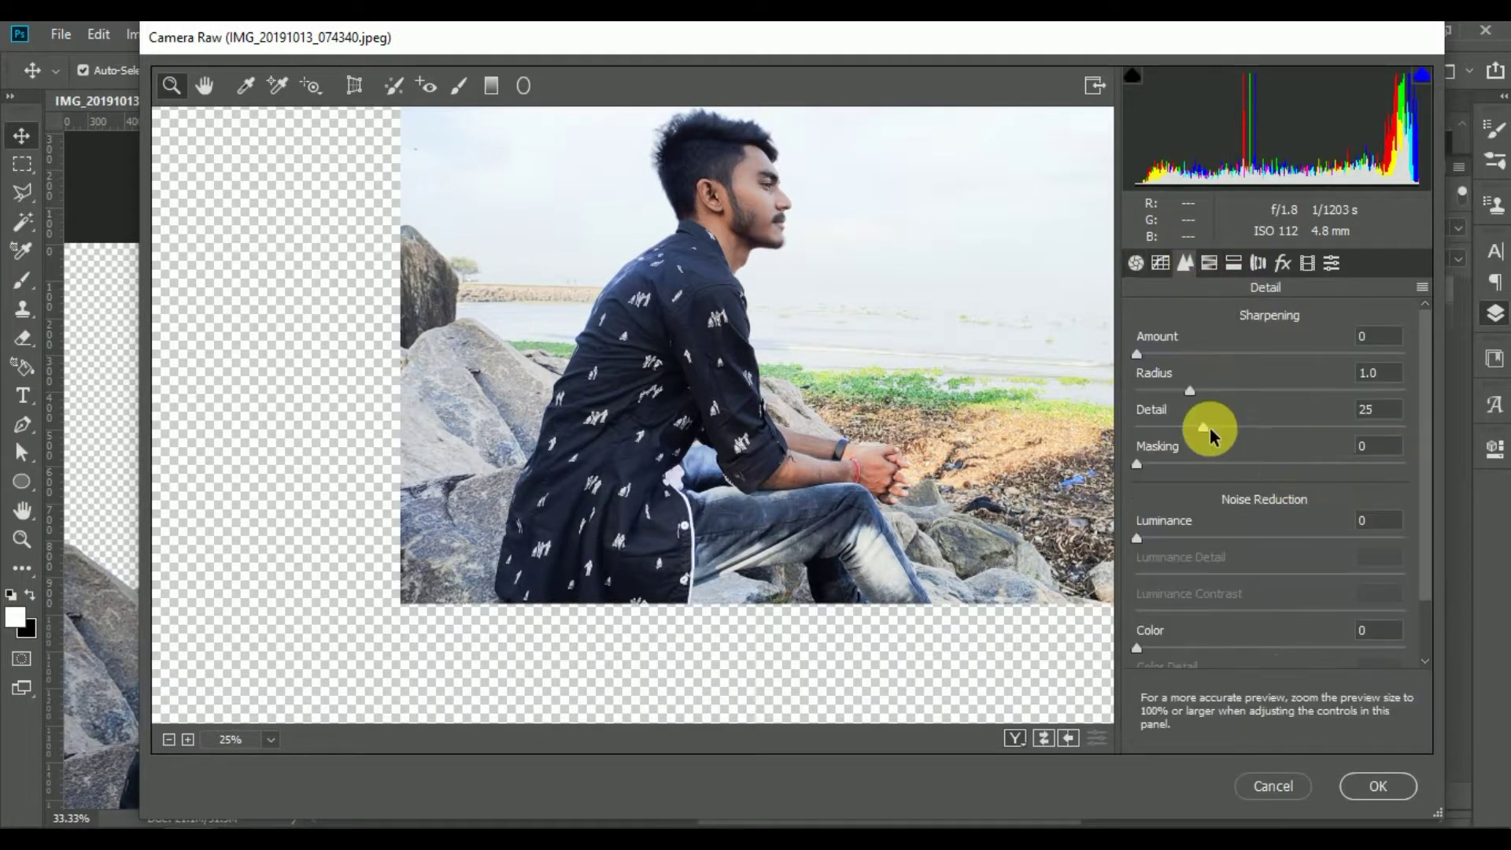
left_click(1373, 787)
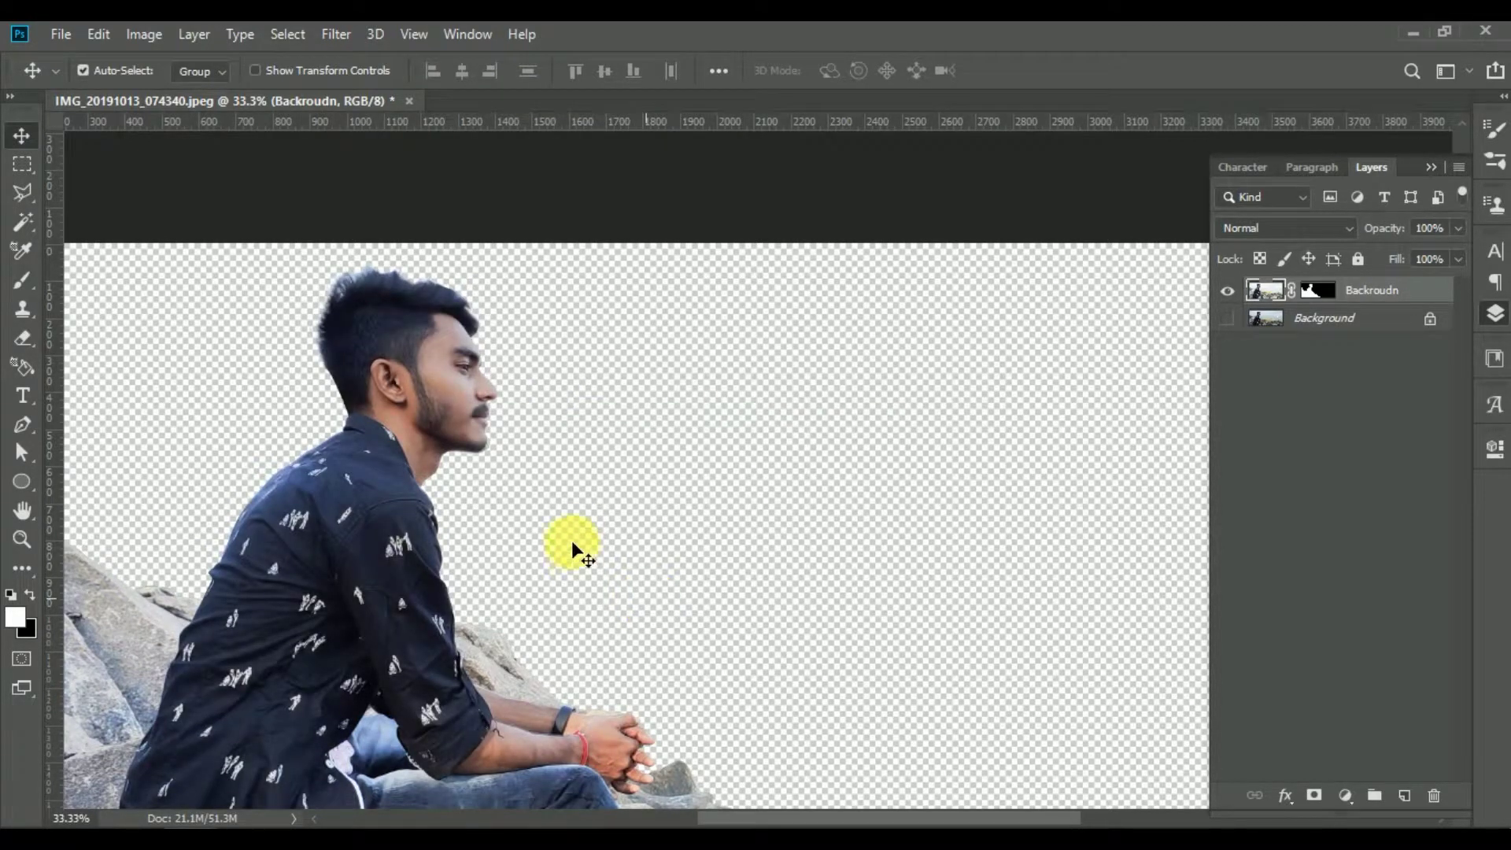
- Launch SkinFiner on the cut-out layer and frame the face at 1:1 in the preview
left_click(334, 36)
left_click(666, 615)
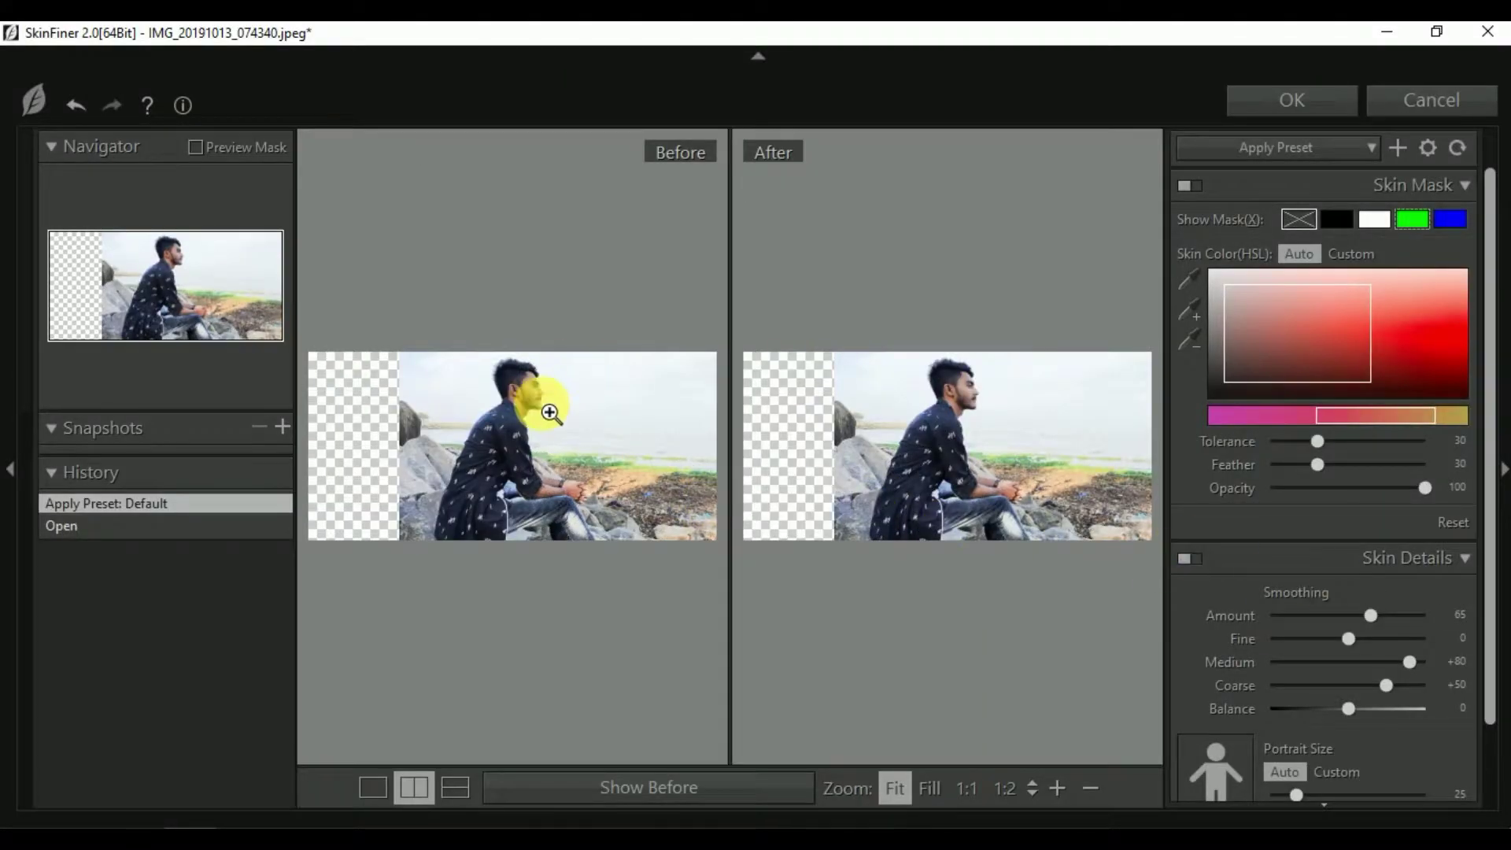
left_click(550, 412)
mouse_move(918, 462)
left_mouse_down()
mouse_move(1027, 433)
mouse_move(820, 476)
mouse_move(771, 520)
left_mouse_up()
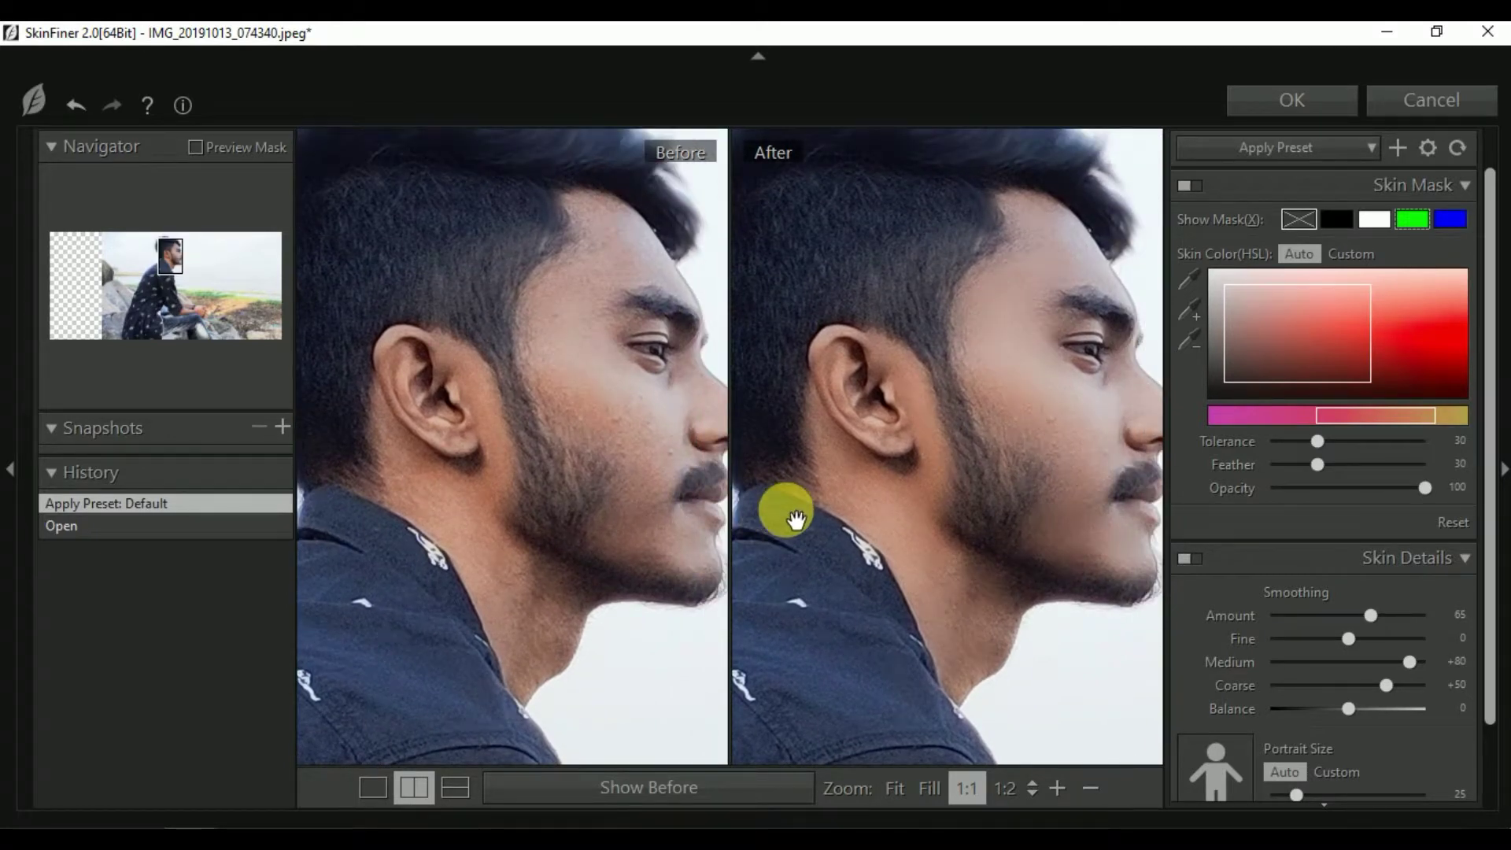
left_click_drag(1012, 456, 984, 479)
- Tune SkinFiner smoothing: Amount about 63, Coarse +15, Balance -25
left_click_drag(1330, 648, 1327, 639)
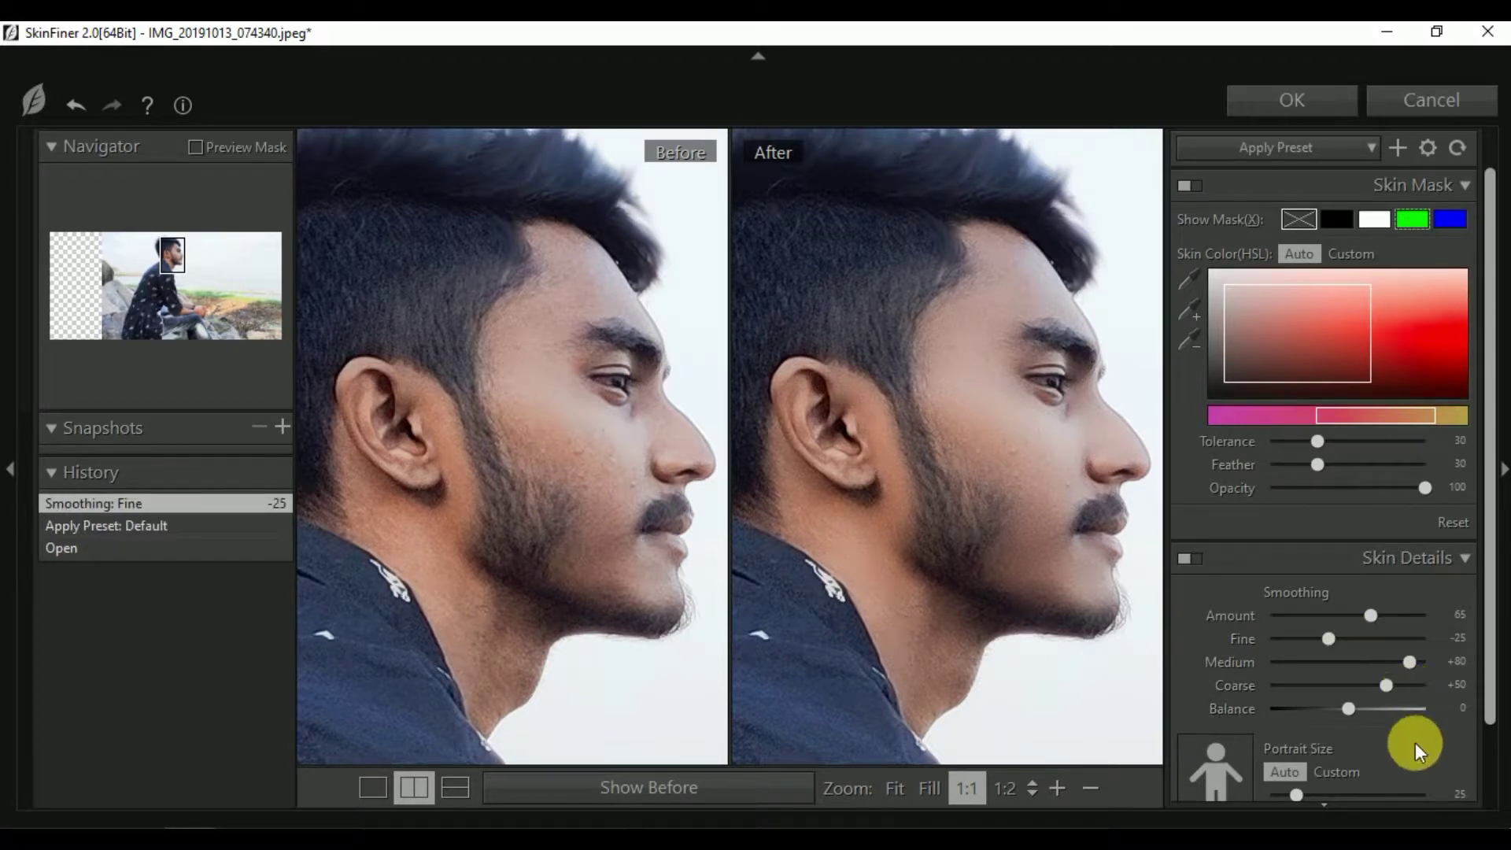
left_click_drag(1348, 704, 1362, 705)
mouse_move(1370, 615)
left_mouse_down()
mouse_move(1348, 617)
mouse_move(1368, 625)
left_mouse_up()
left_click_drag(1370, 711, 1352, 707)
left_click_drag(1368, 616, 1371, 620)
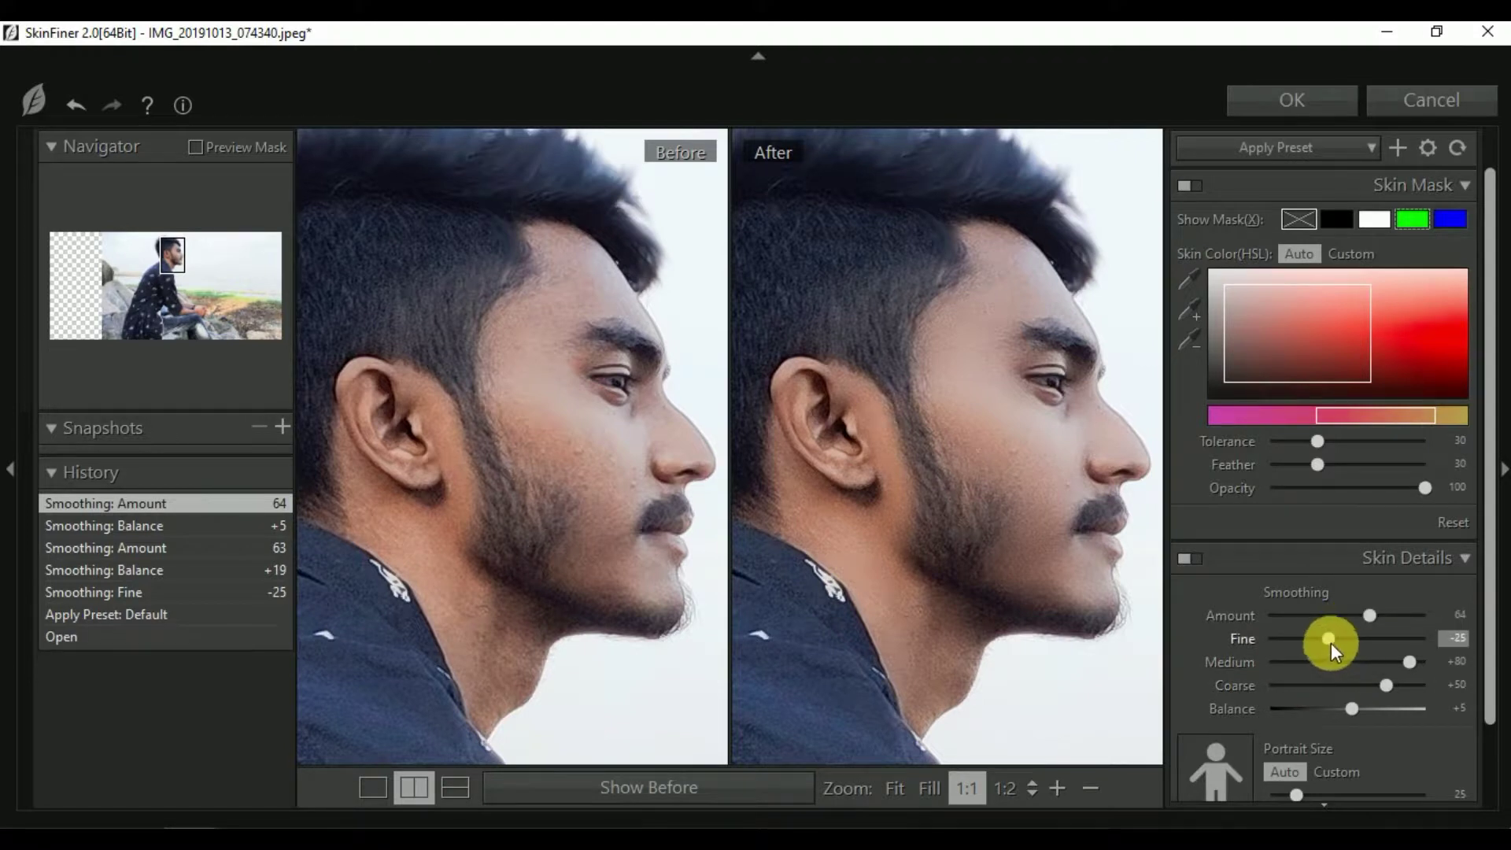
left_click_drag(1310, 637, 1307, 639)
left_click_drag(1386, 685, 1360, 685)
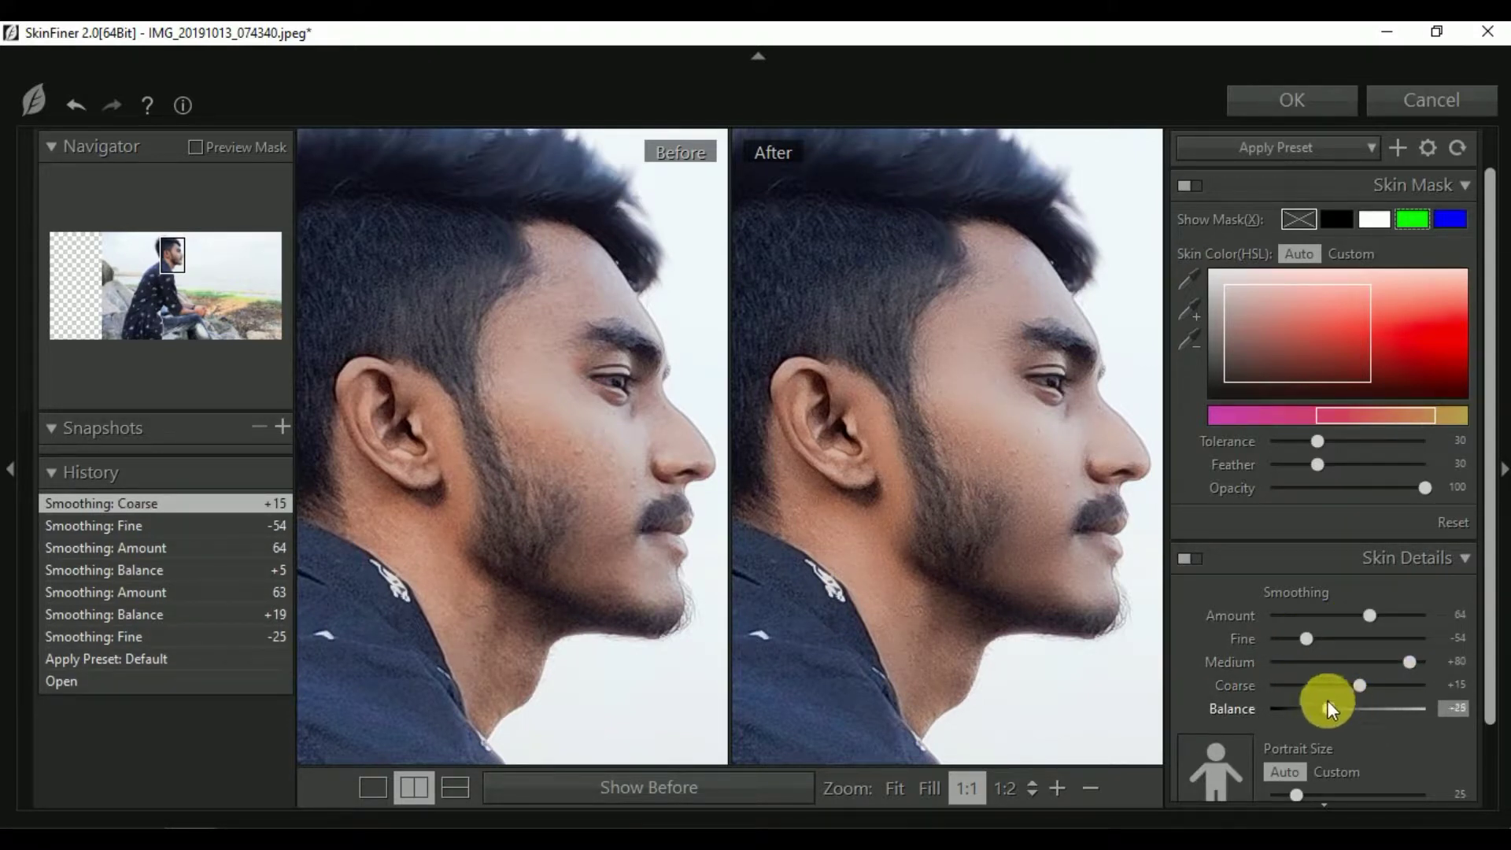
left_click_drag(1338, 697, 1329, 701)
- Widen the skin mask Tolerance to 51 and raise Fine smoothing to +35
mouse_move(1327, 445)
left_mouse_down()
mouse_move(1349, 442)
mouse_move(1337, 464)
left_mouse_up()
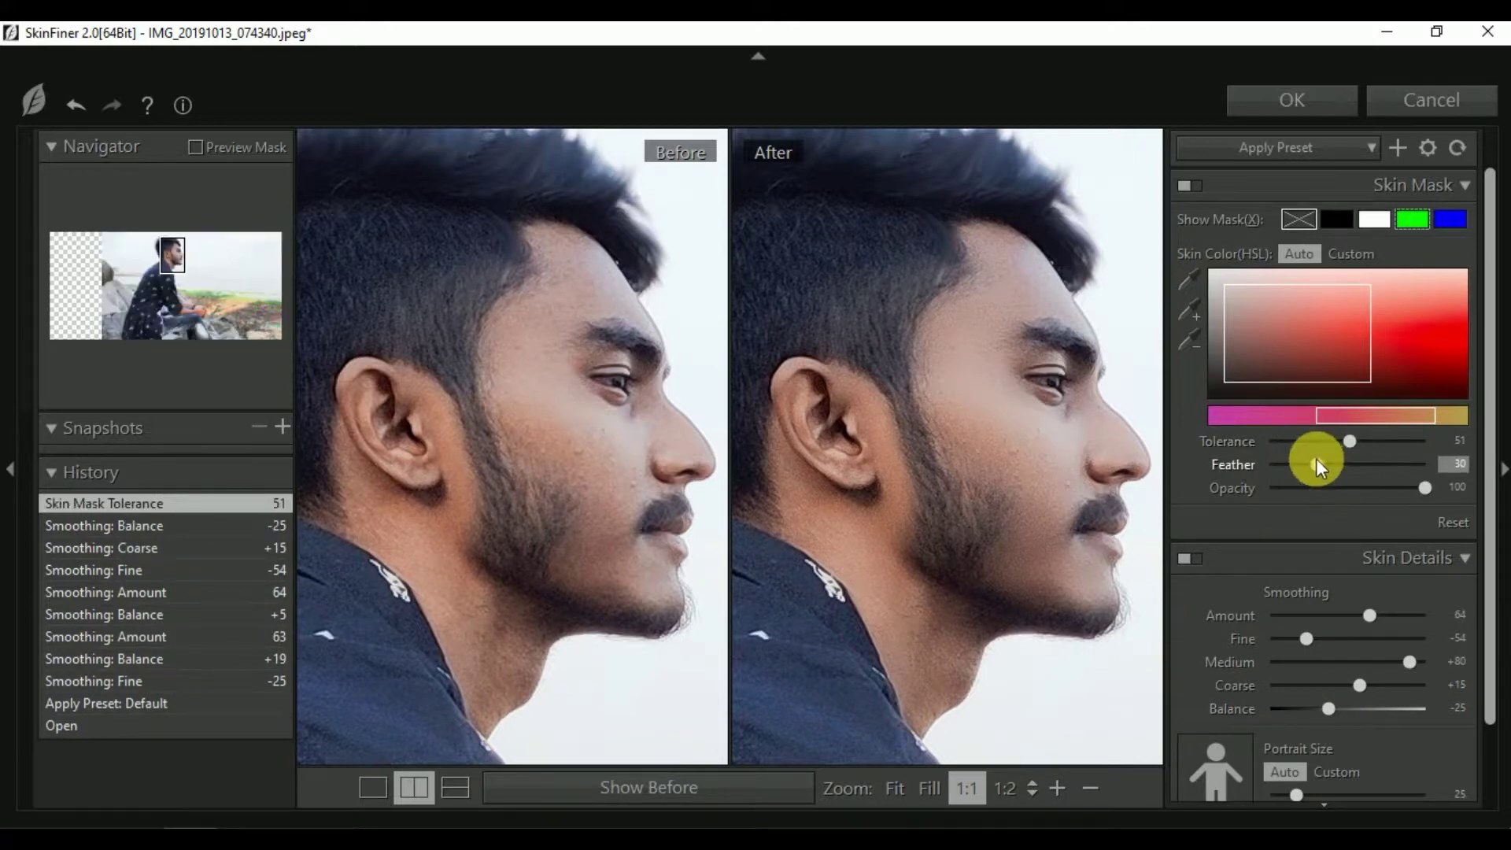
scroll(1340, 757, "down", 3)
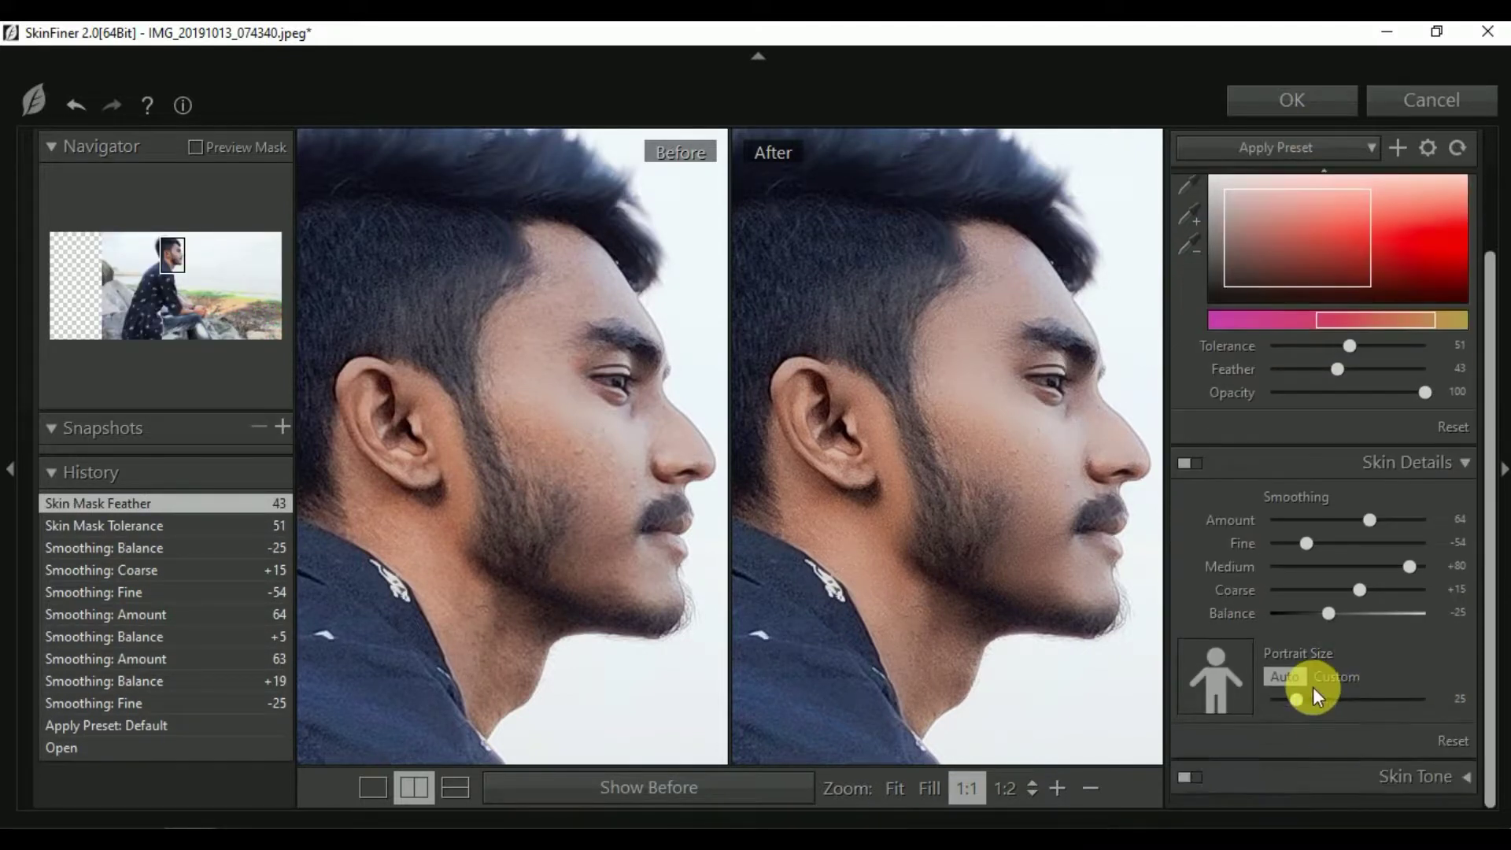
left_click_drag(1319, 544, 1375, 544)
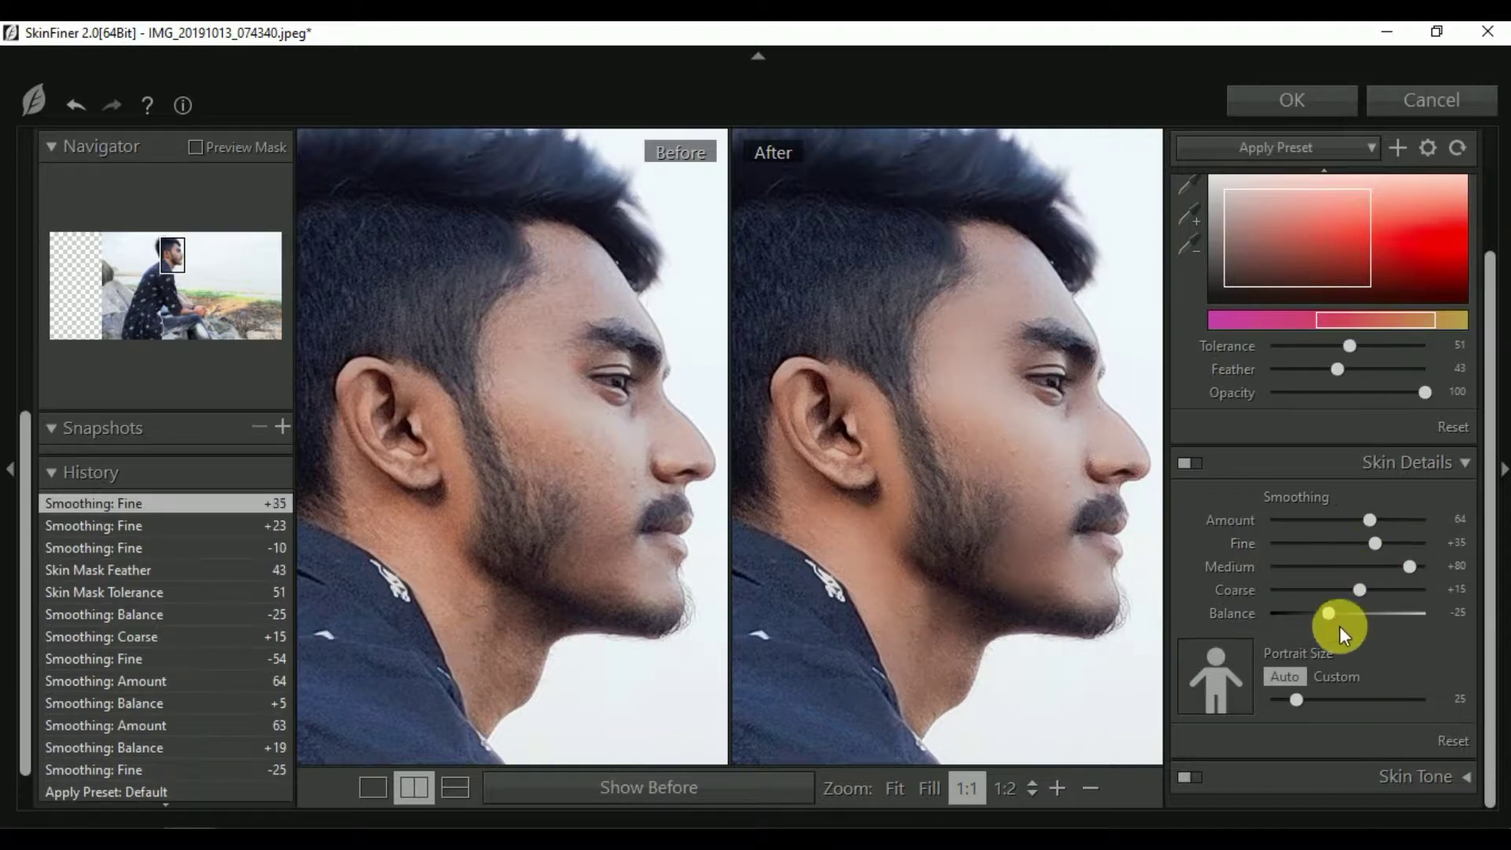
left_click(120, 546)
left_click(126, 503)
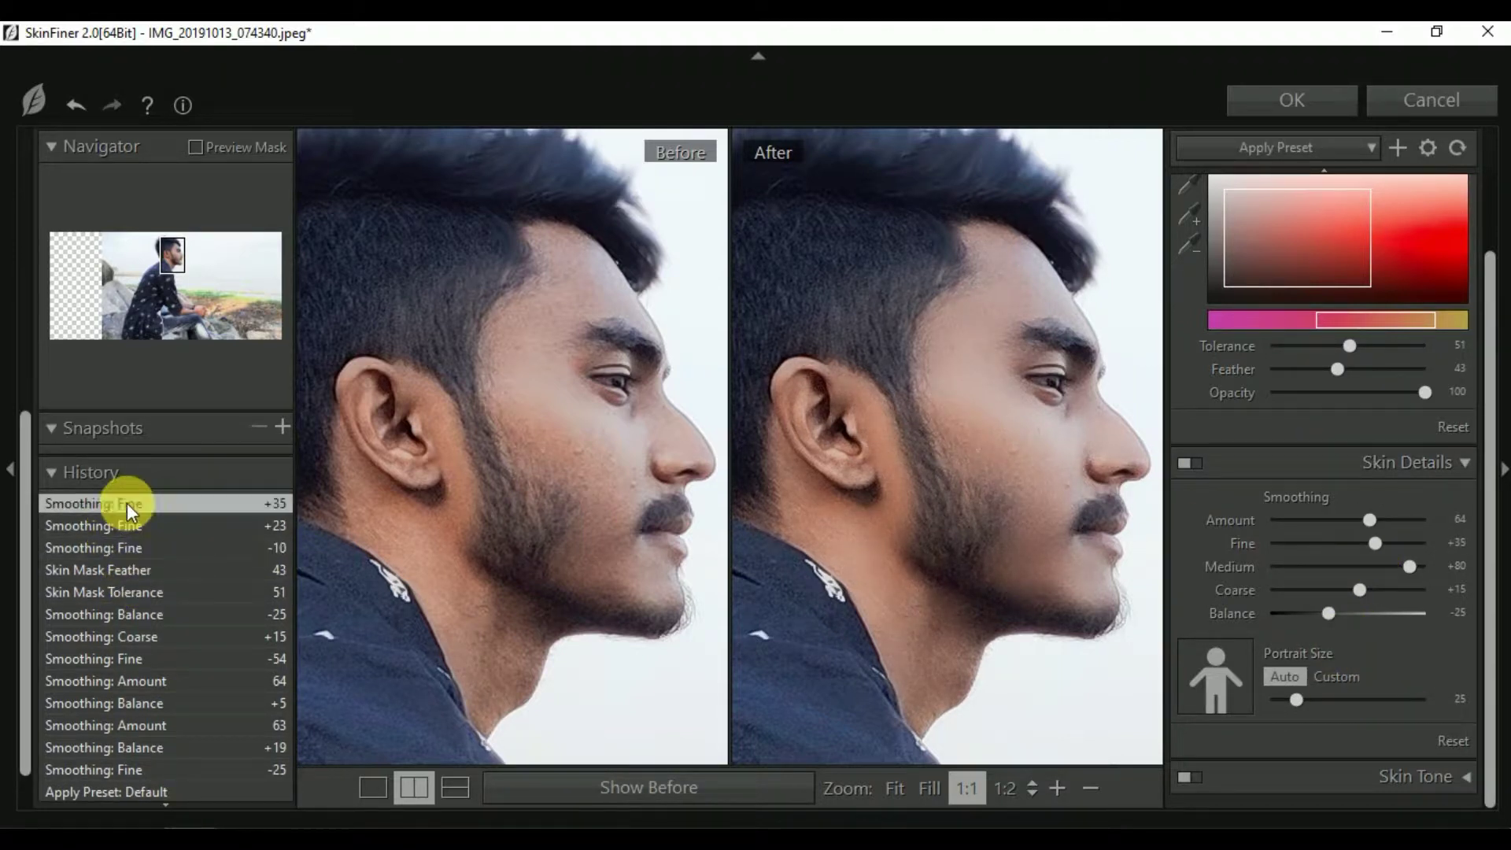
- Use a custom skin colour, soften the mask Feather, and apply SkinFiner to the photo
left_click(61, 472)
left_click(51, 428)
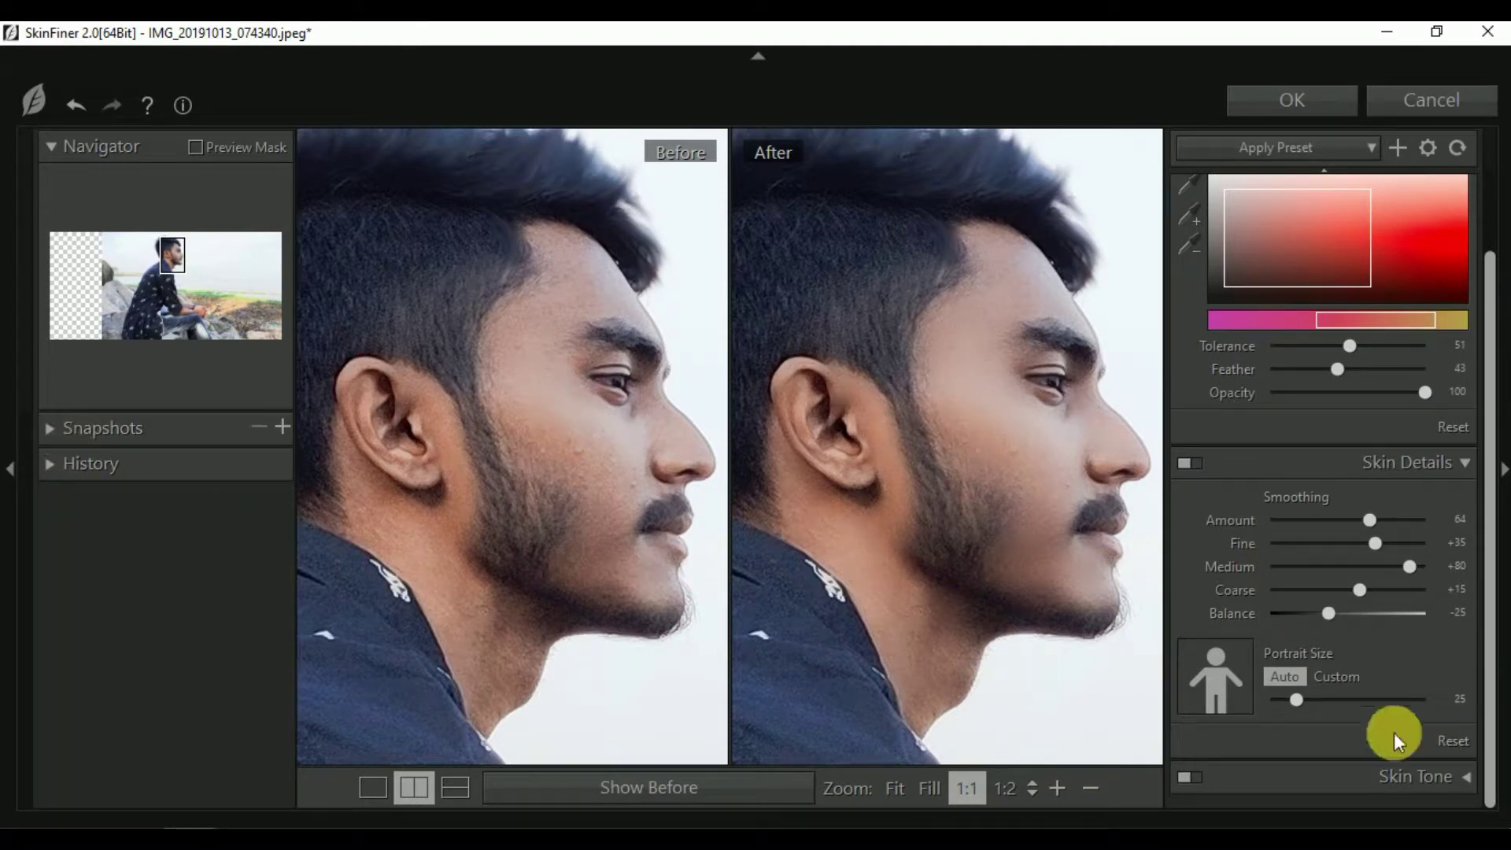
scroll(1374, 645, "up", 2)
left_click_drag(1322, 350, 1362, 355)
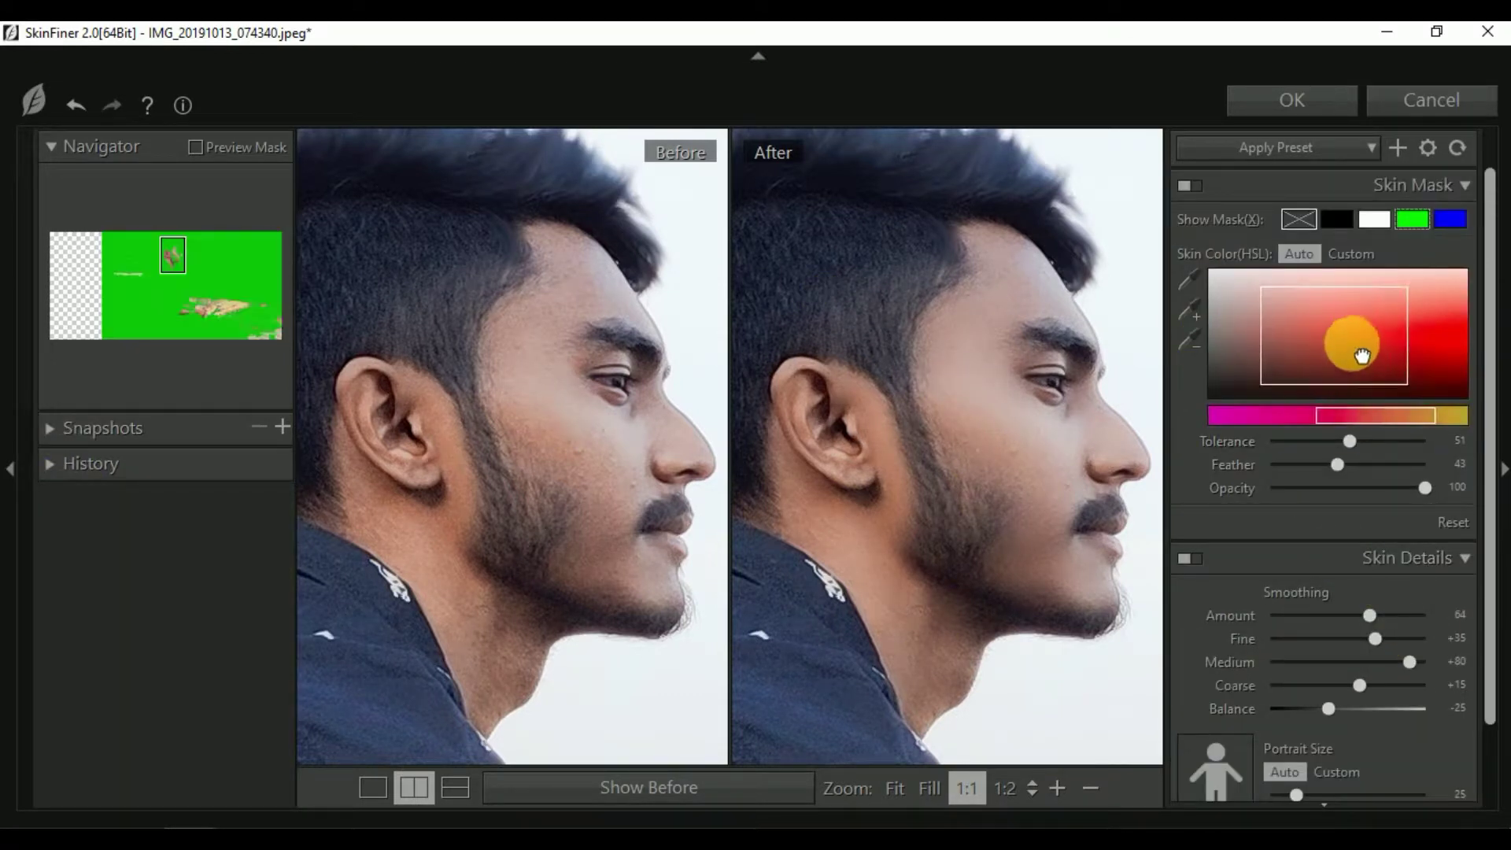
left_click_drag(1343, 465, 1382, 466)
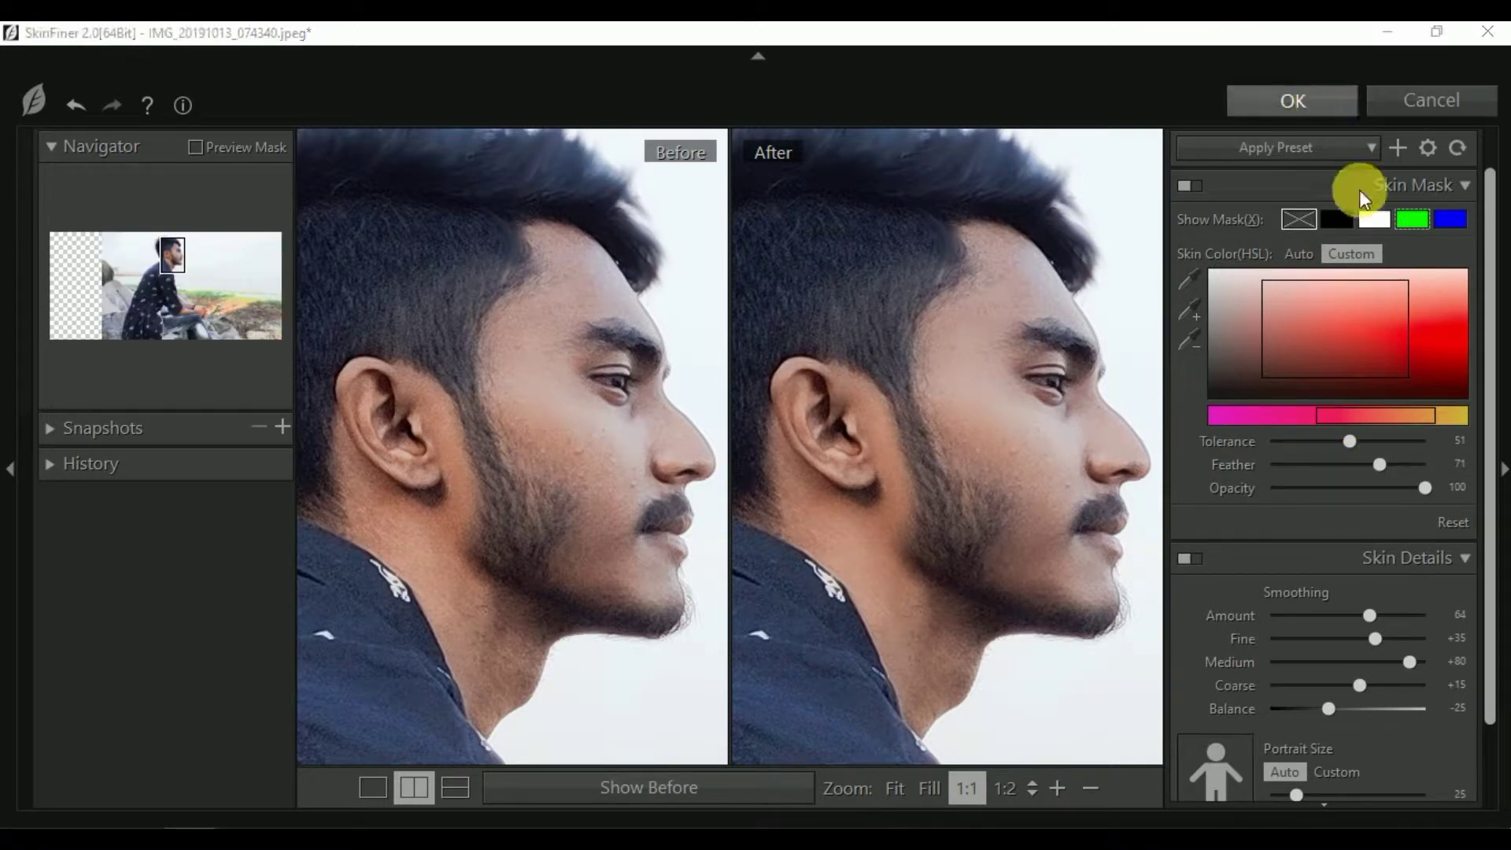
left_click(1310, 106)
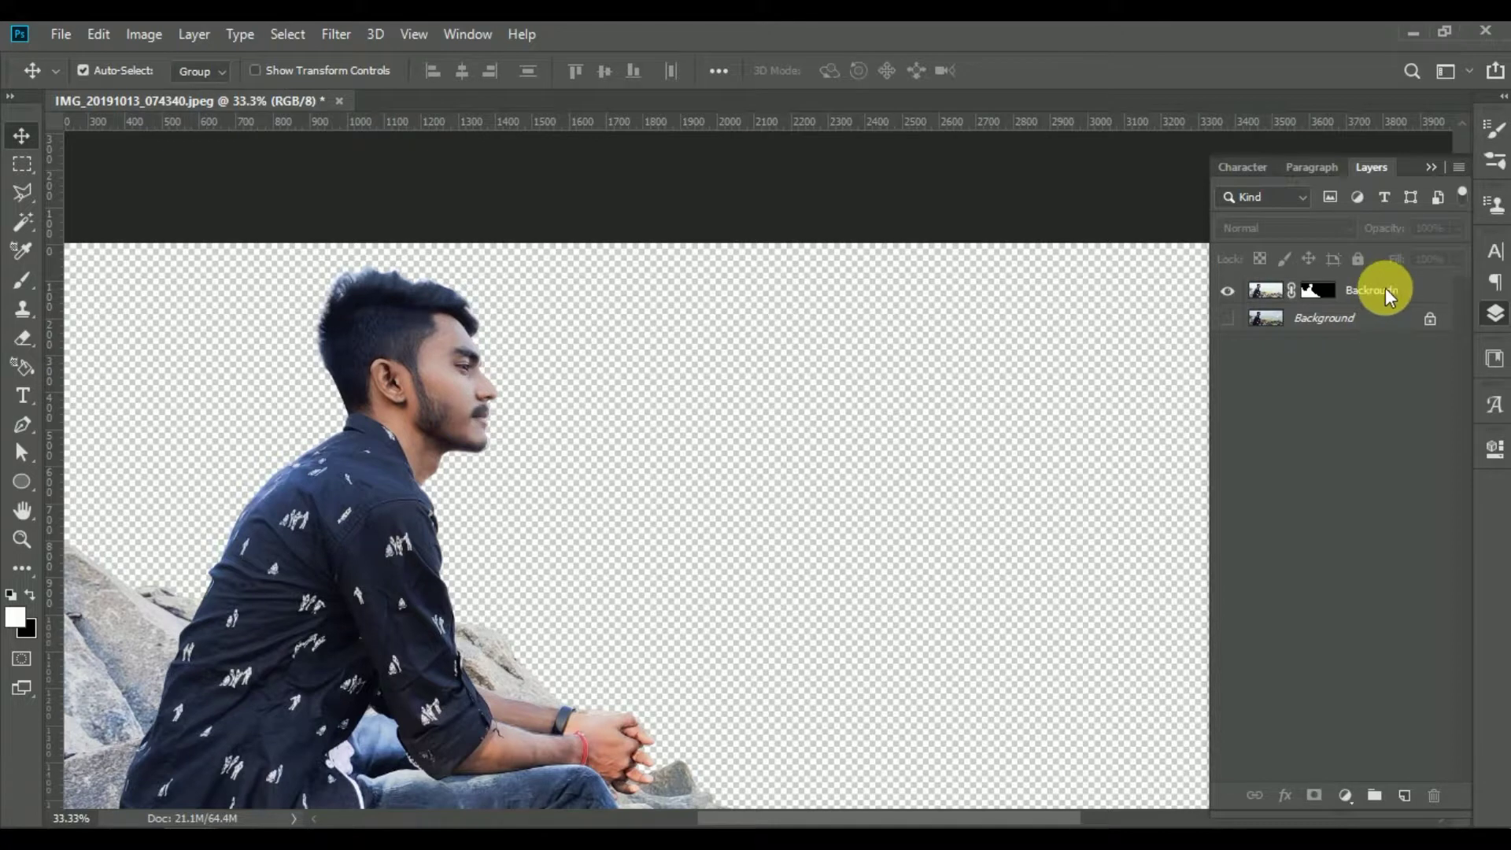
- Duplicate the cut-out layer and bring the lake photo into the man's document
key("ctrl+j")
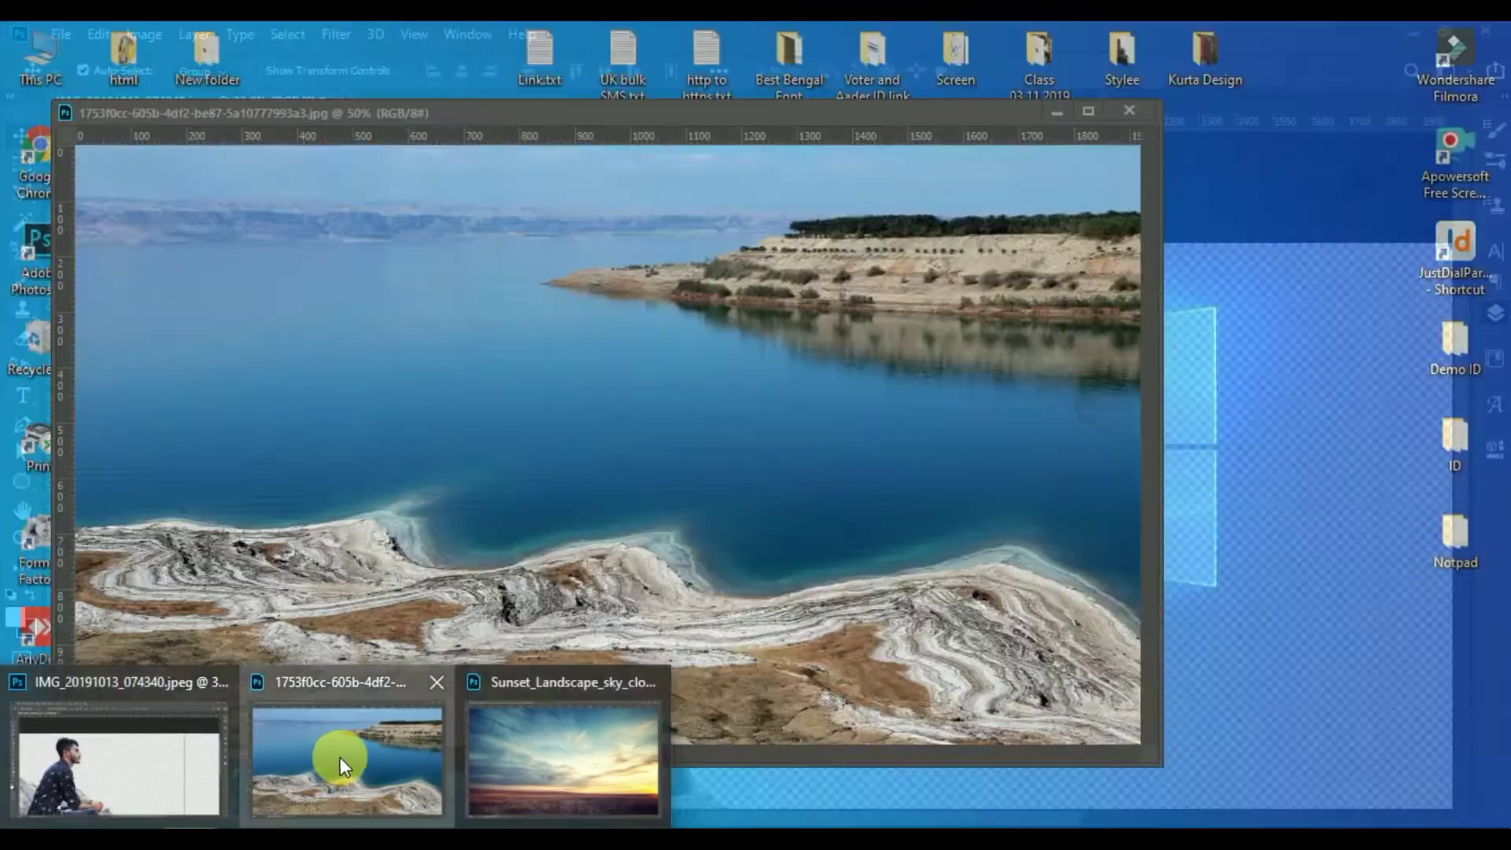
left_click(340, 757)
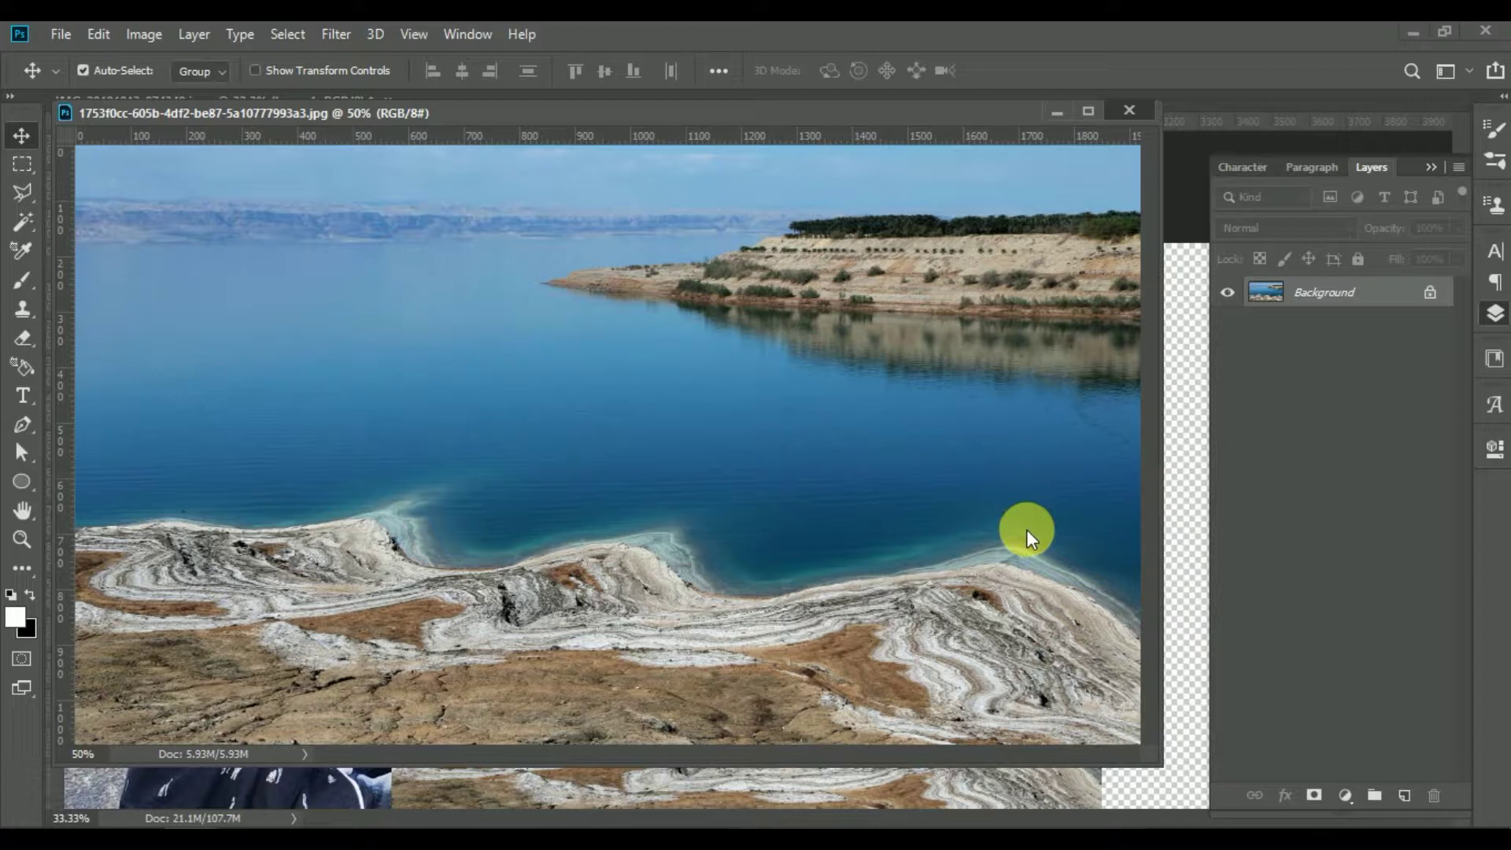
left_click_drag(1052, 414, 861, 598)
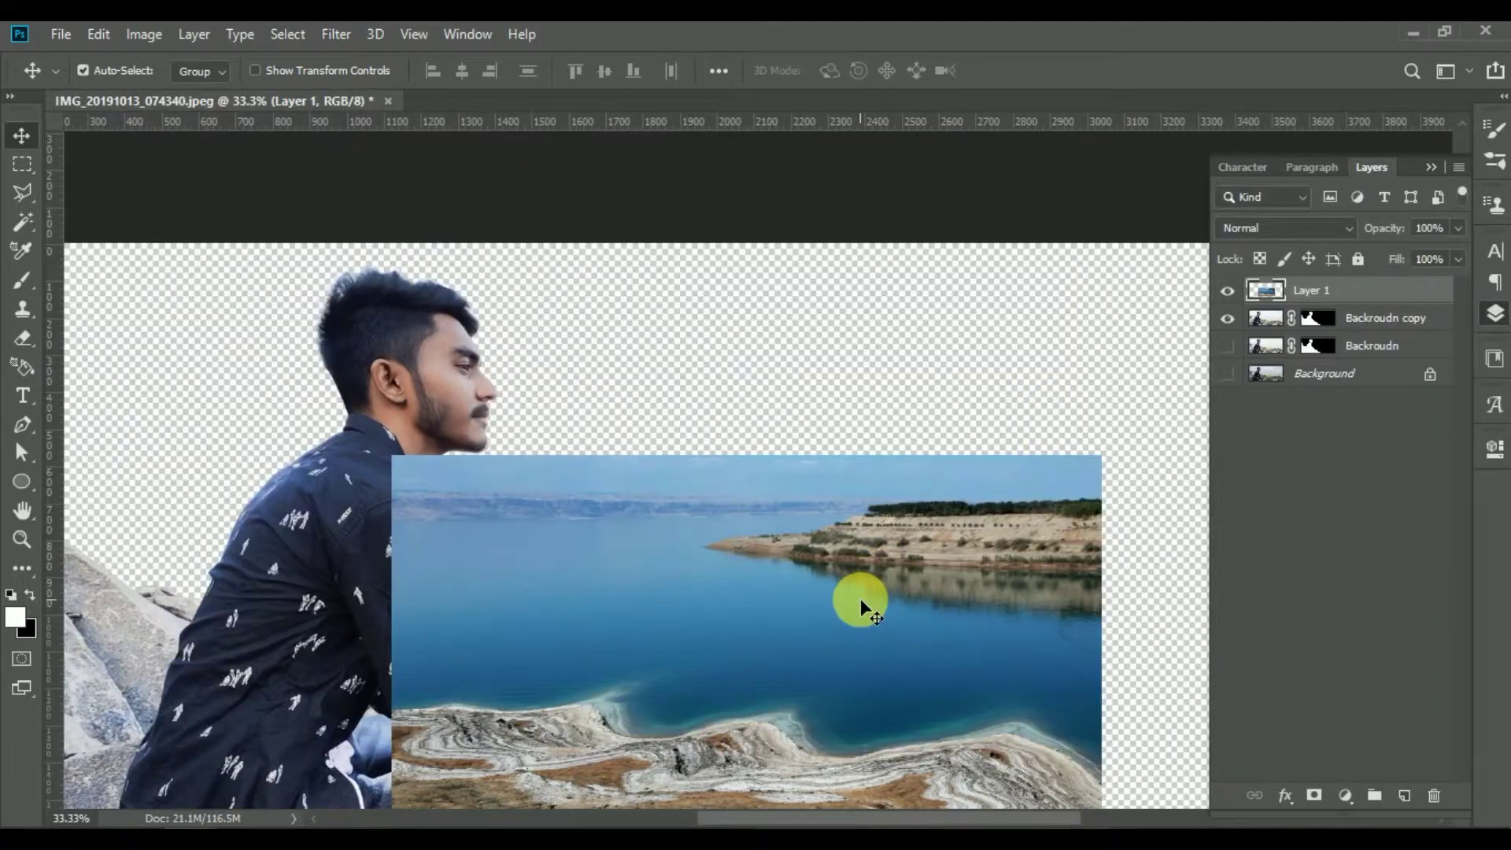
scroll(813, 566, "down", 3)
left_click_drag(763, 530, 681, 546)
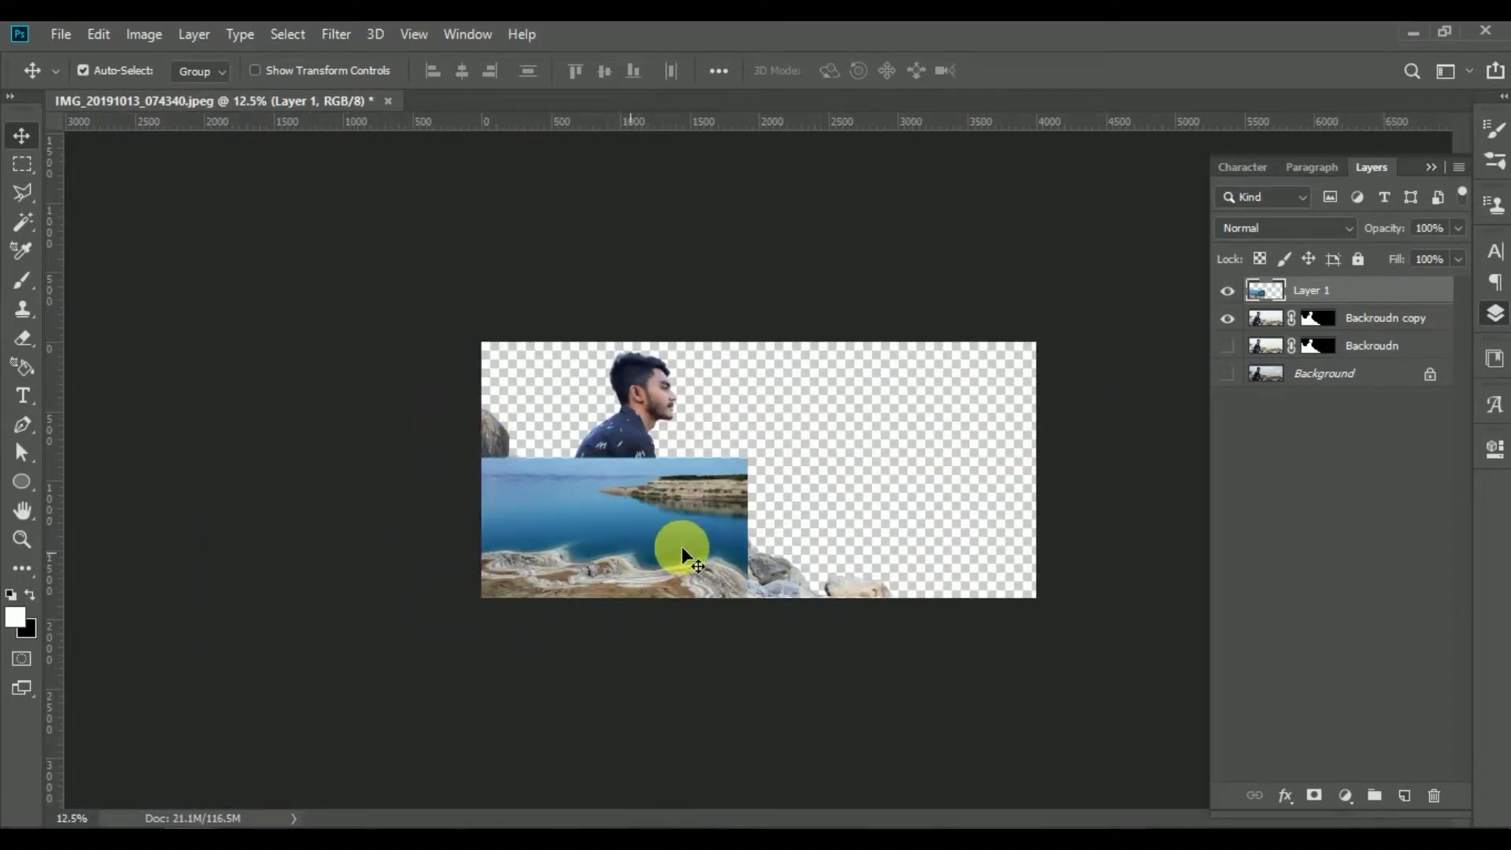
- Enlarge the lake layer to about 220% and move it beneath the man cut-out
key("ctrl+t")
mouse_move(748, 459)
left_mouse_down()
mouse_move(1091, 318)
mouse_move(1055, 284)
left_mouse_up()
left_click_drag(989, 427, 984, 429)
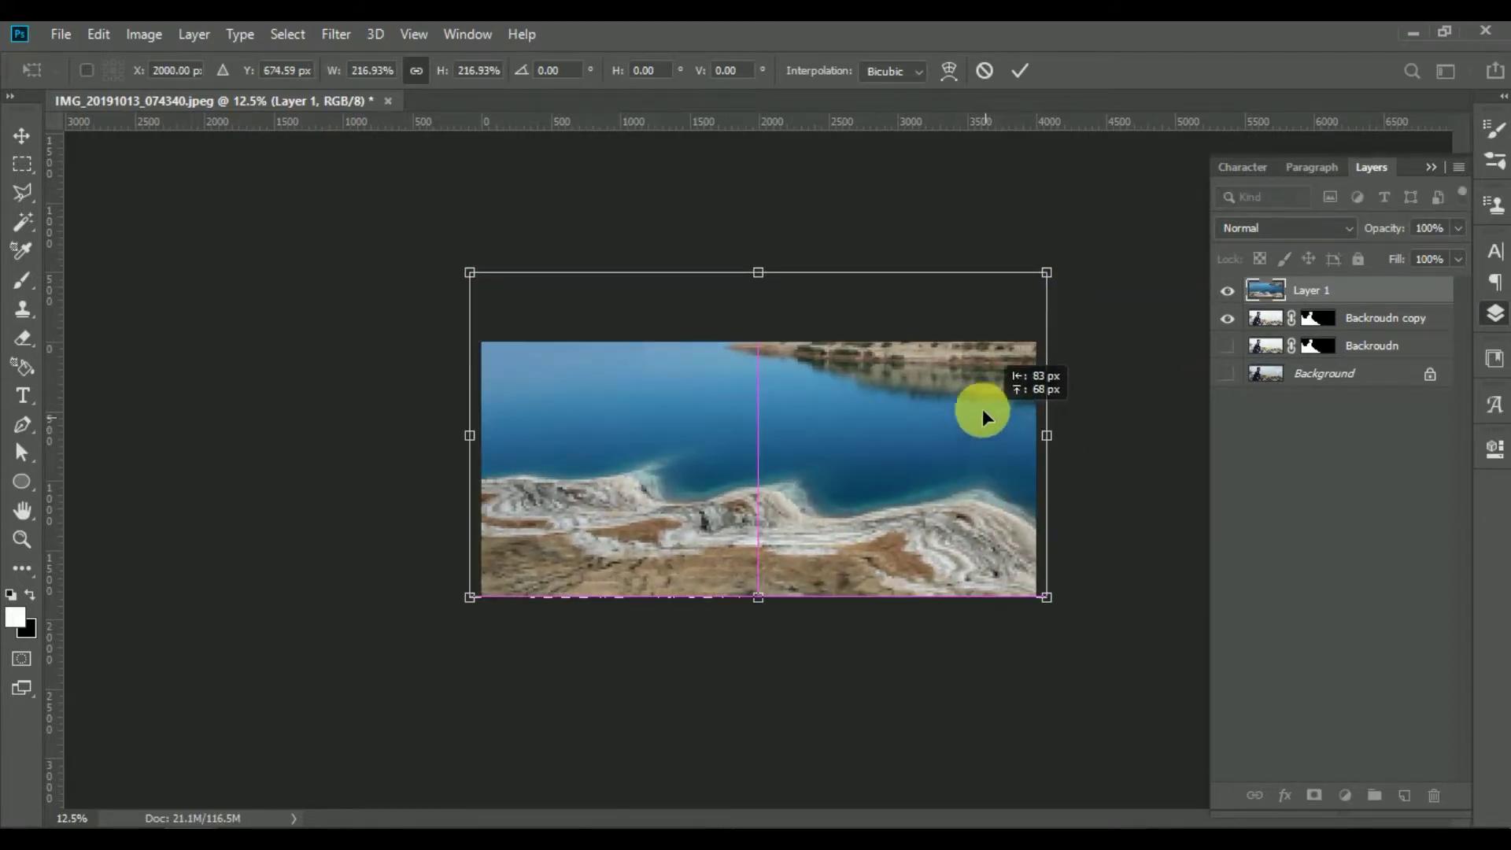
left_click_drag(1349, 293, 1352, 330)
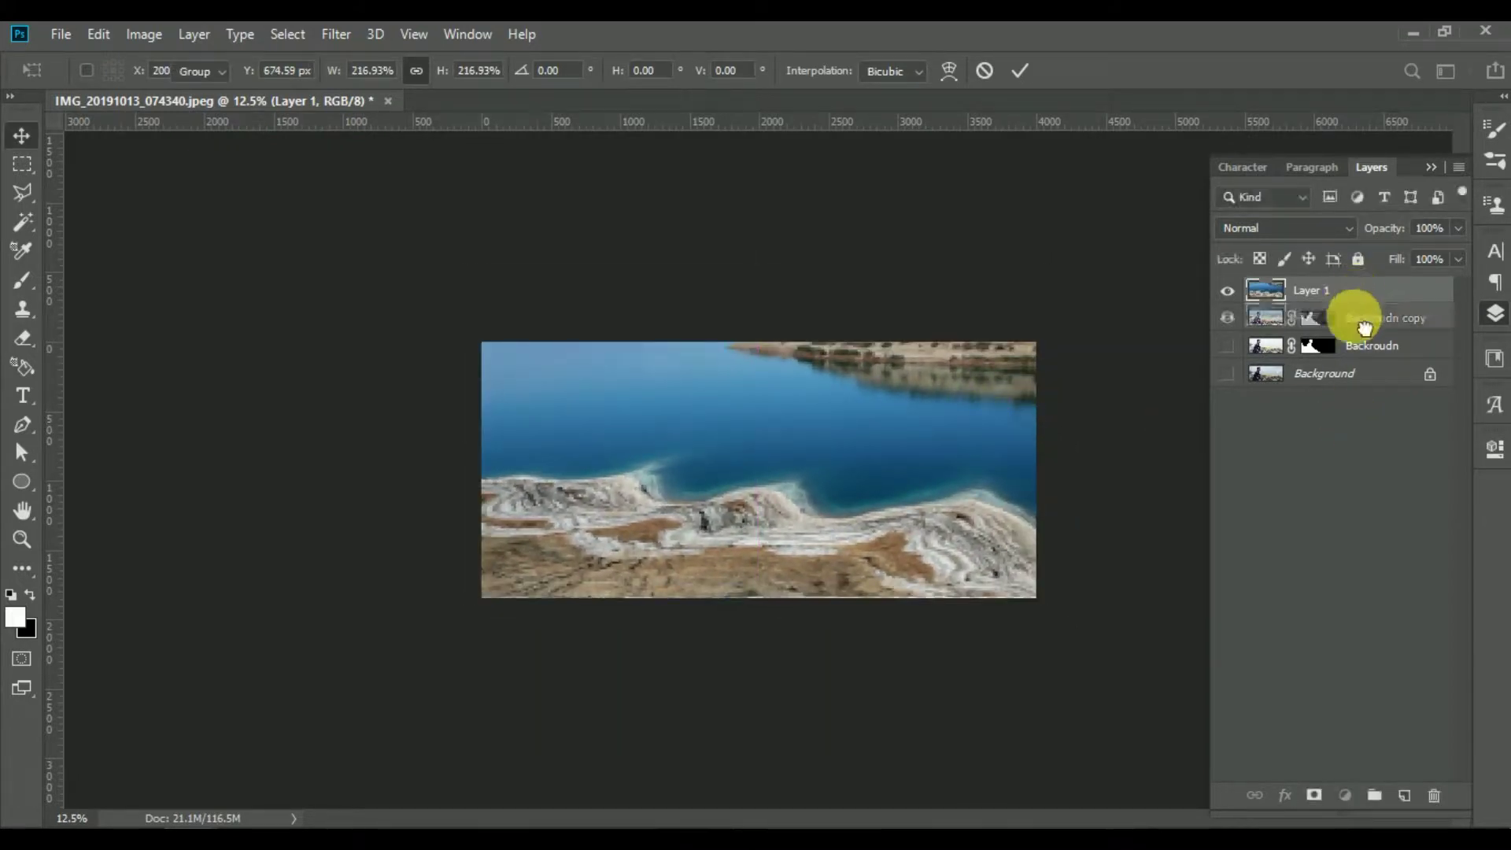
- Rotate the lake layer clockwise about 10° so it fills the canvas
key("ctrl+t")
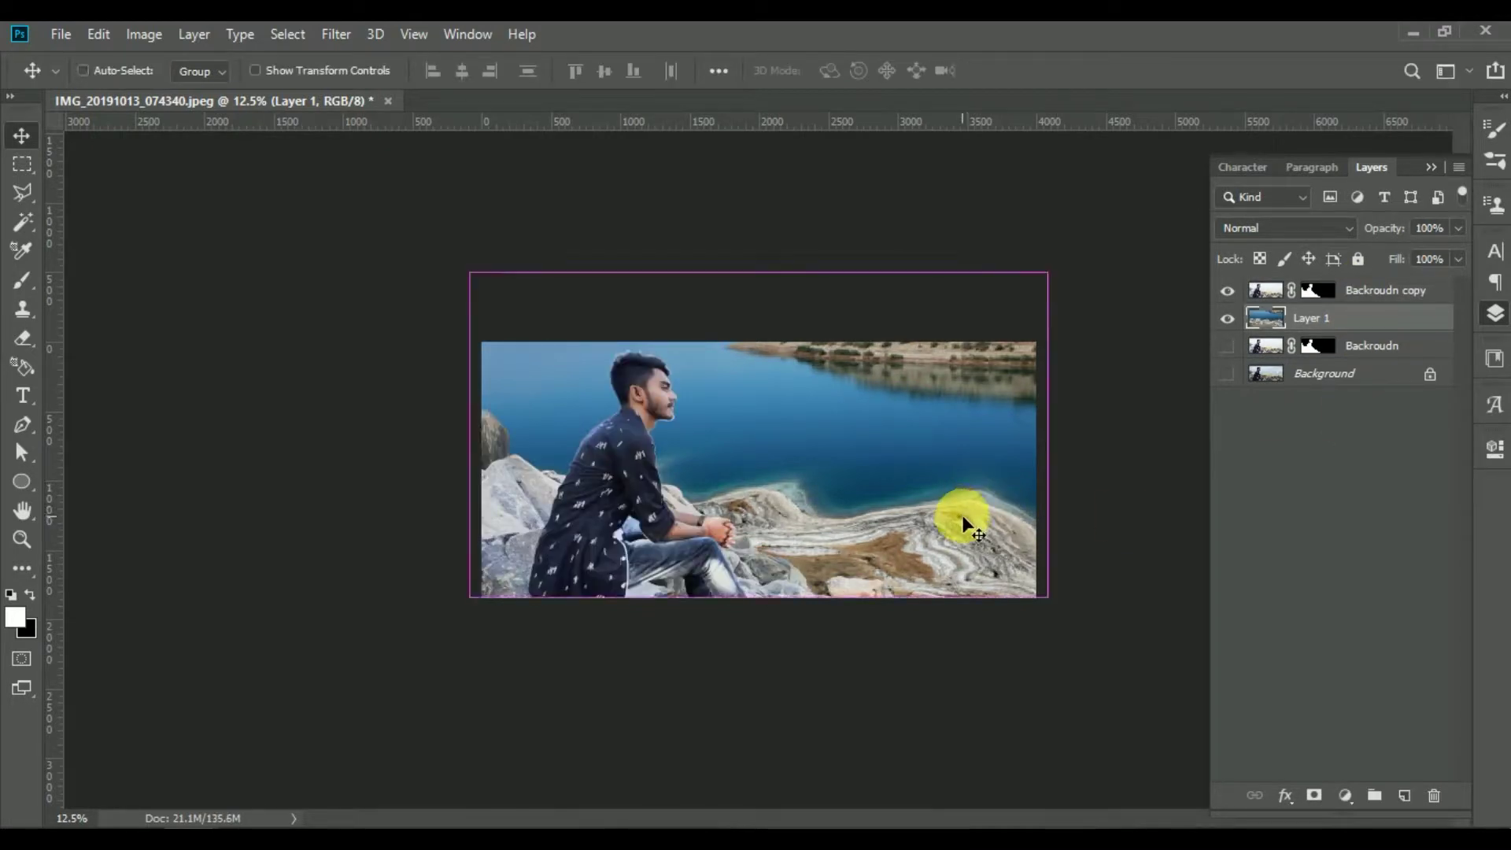
left_click_drag(1093, 624, 1100, 692)
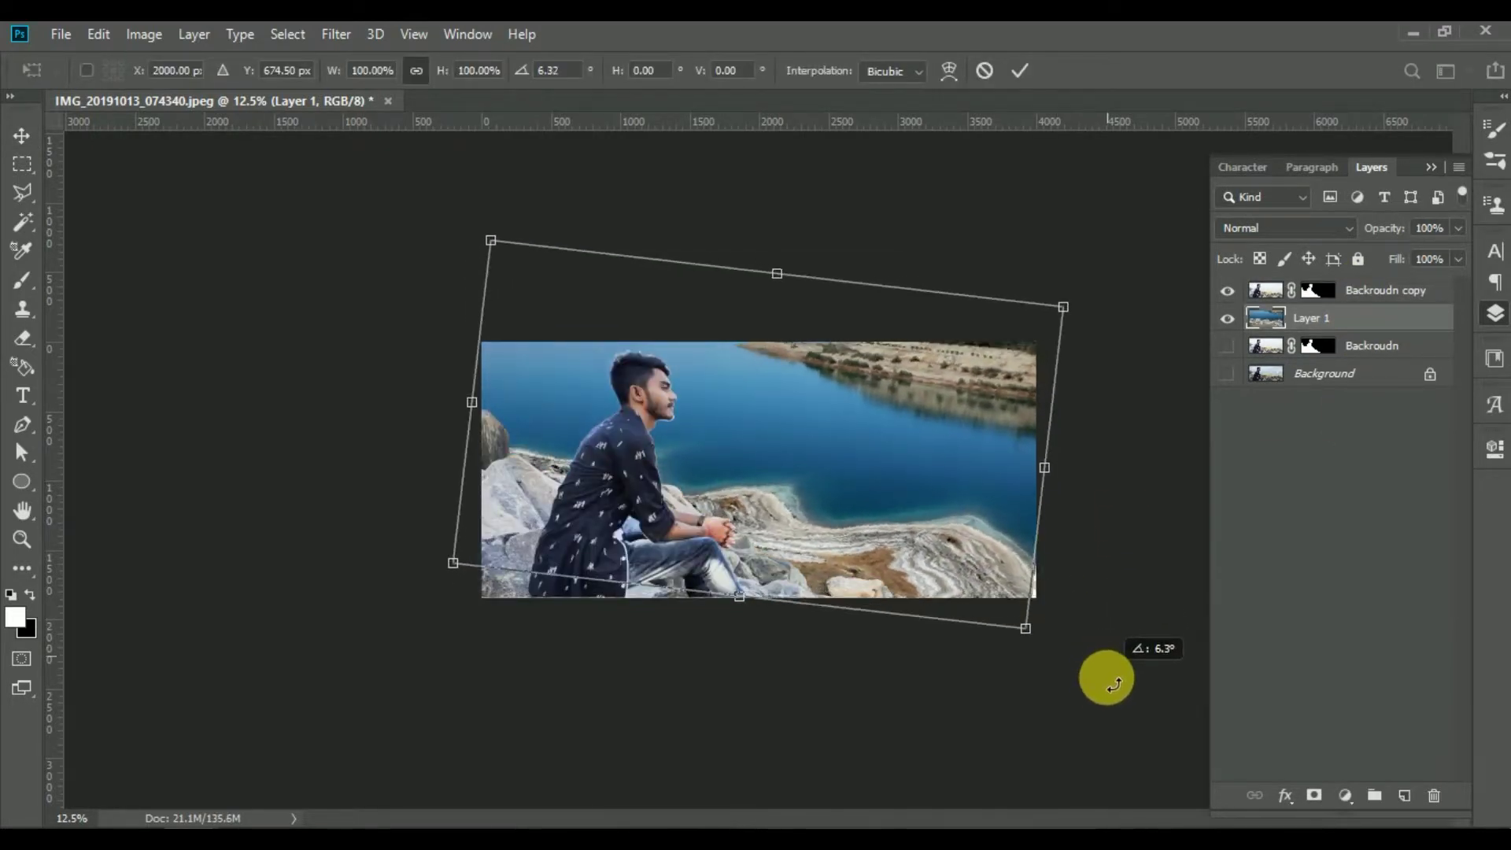
left_click_drag(1031, 653, 1134, 705)
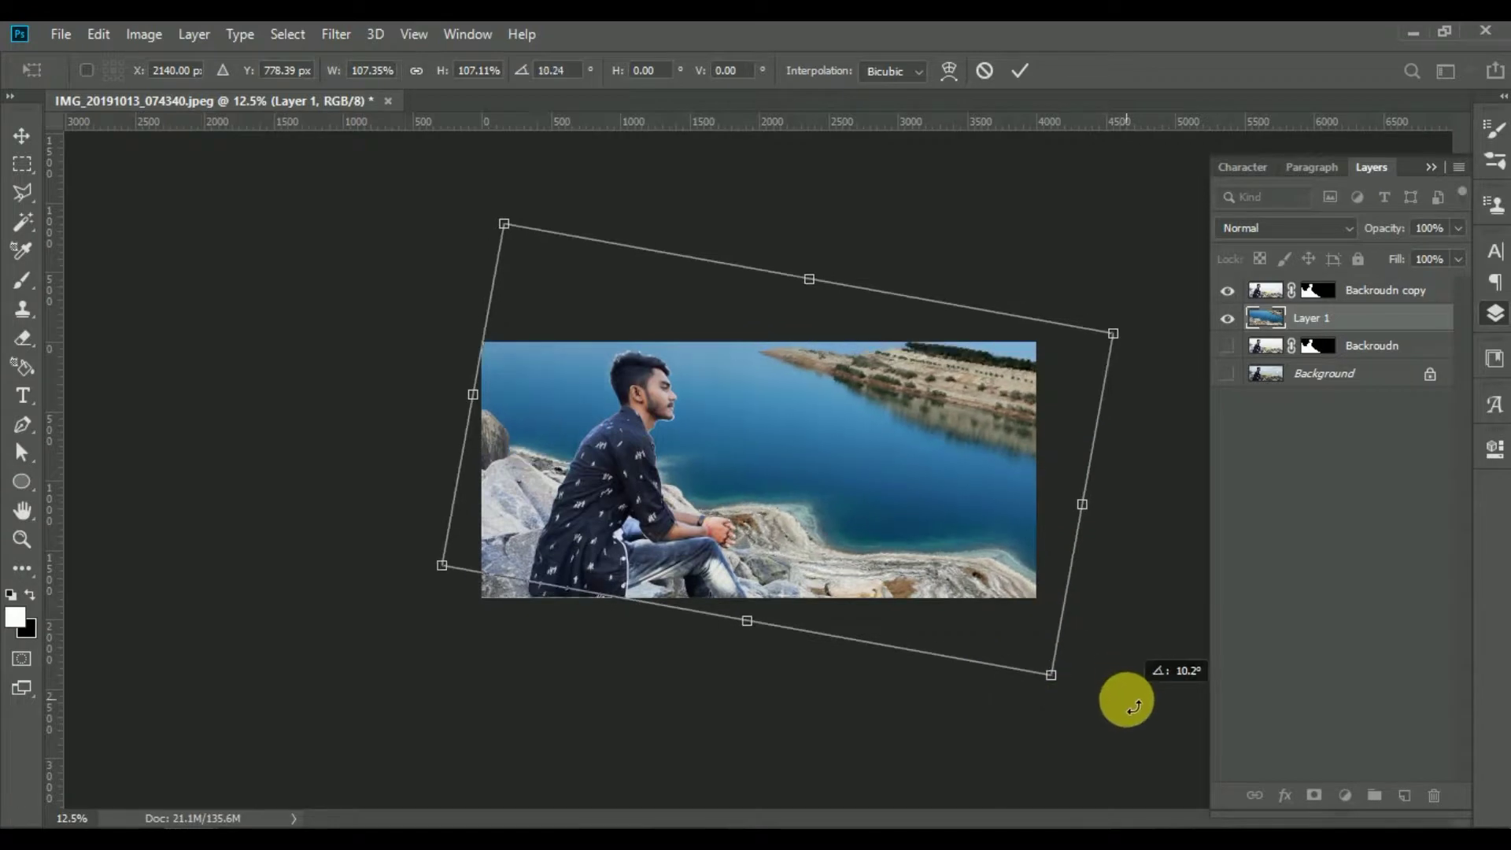
key("Return")
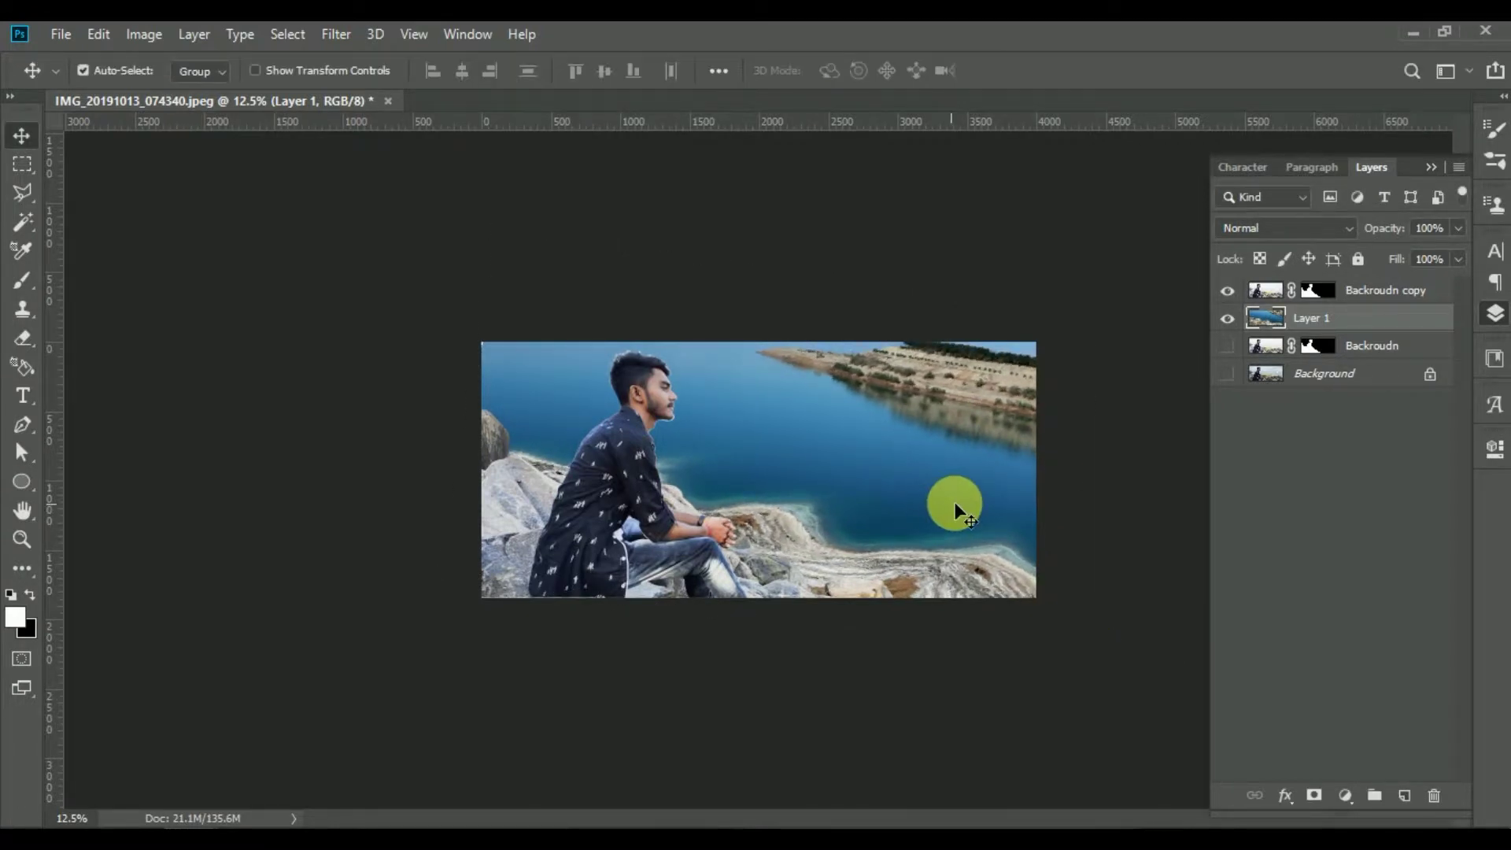
key("ctrl+plus")
key("ctrl+plus")
key("ctrl+plus")
left_click_drag(979, 473, 508, 559)
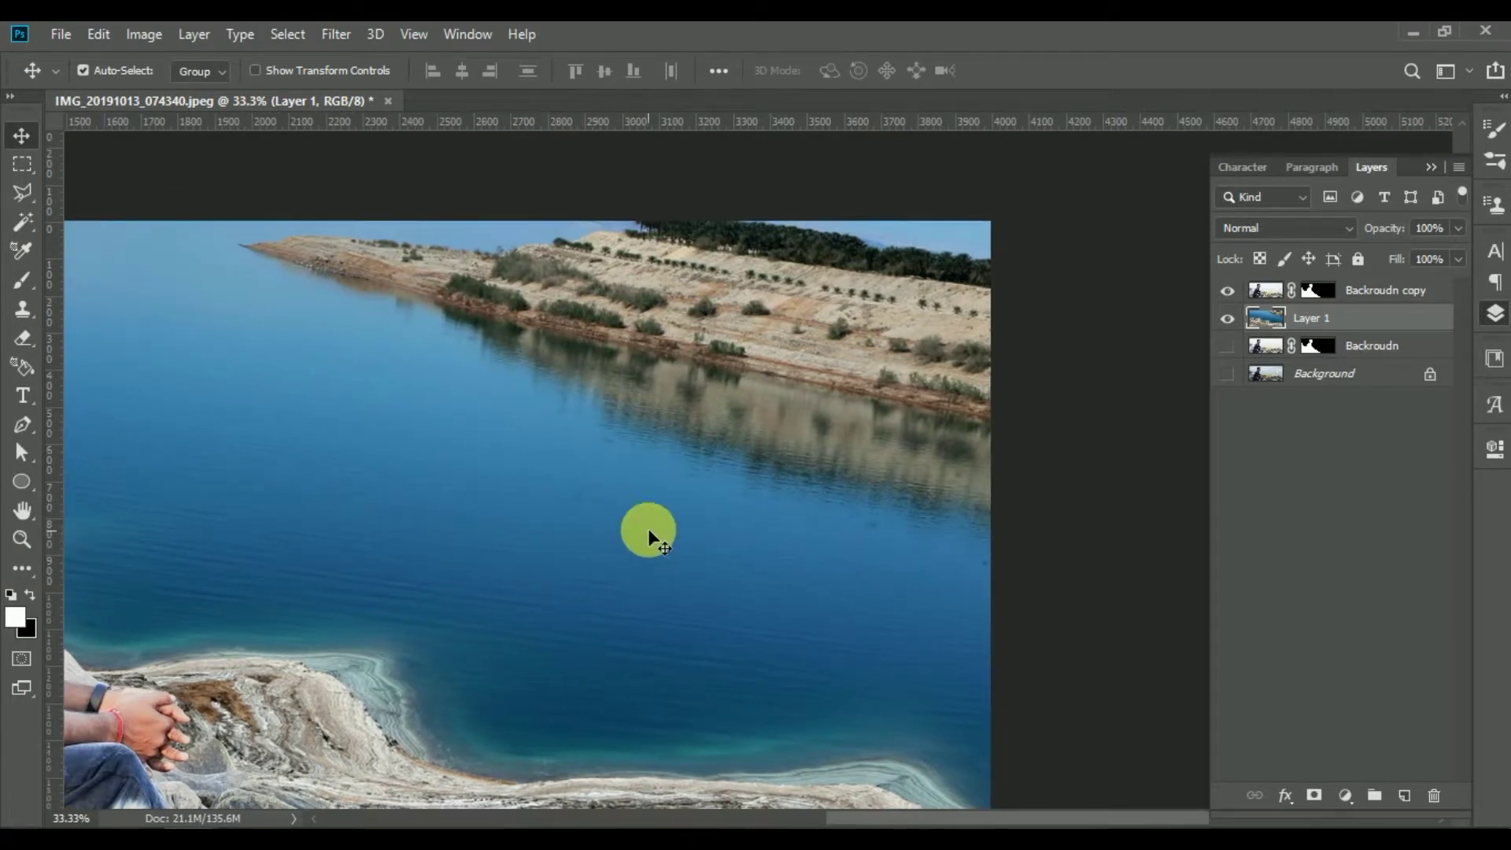
- Try the Healing Brush on the water and dismiss its missing-source warning
left_click(26, 571)
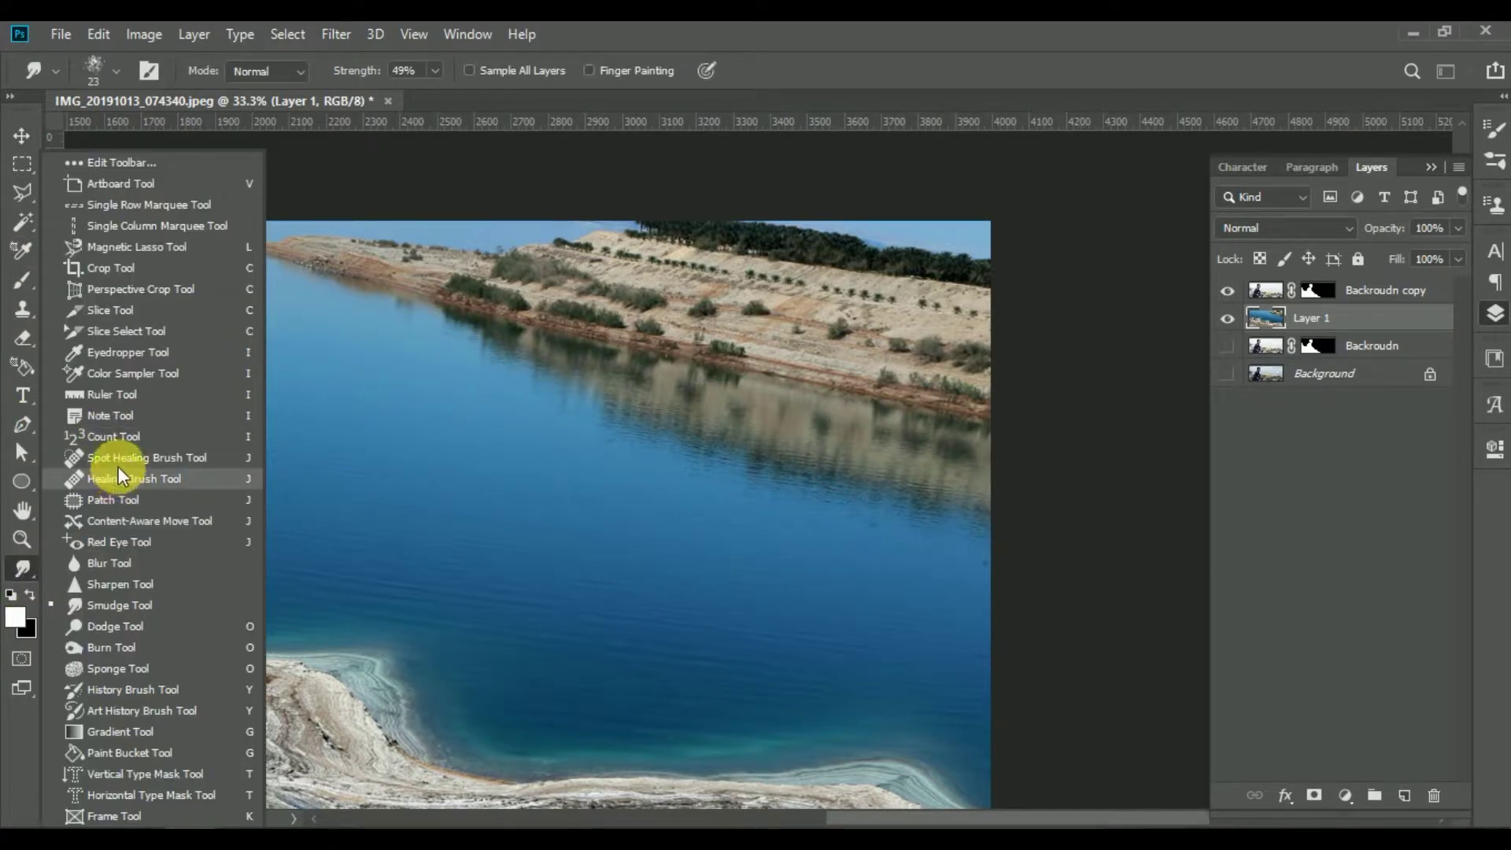
left_click(118, 466)
right_click(614, 464)
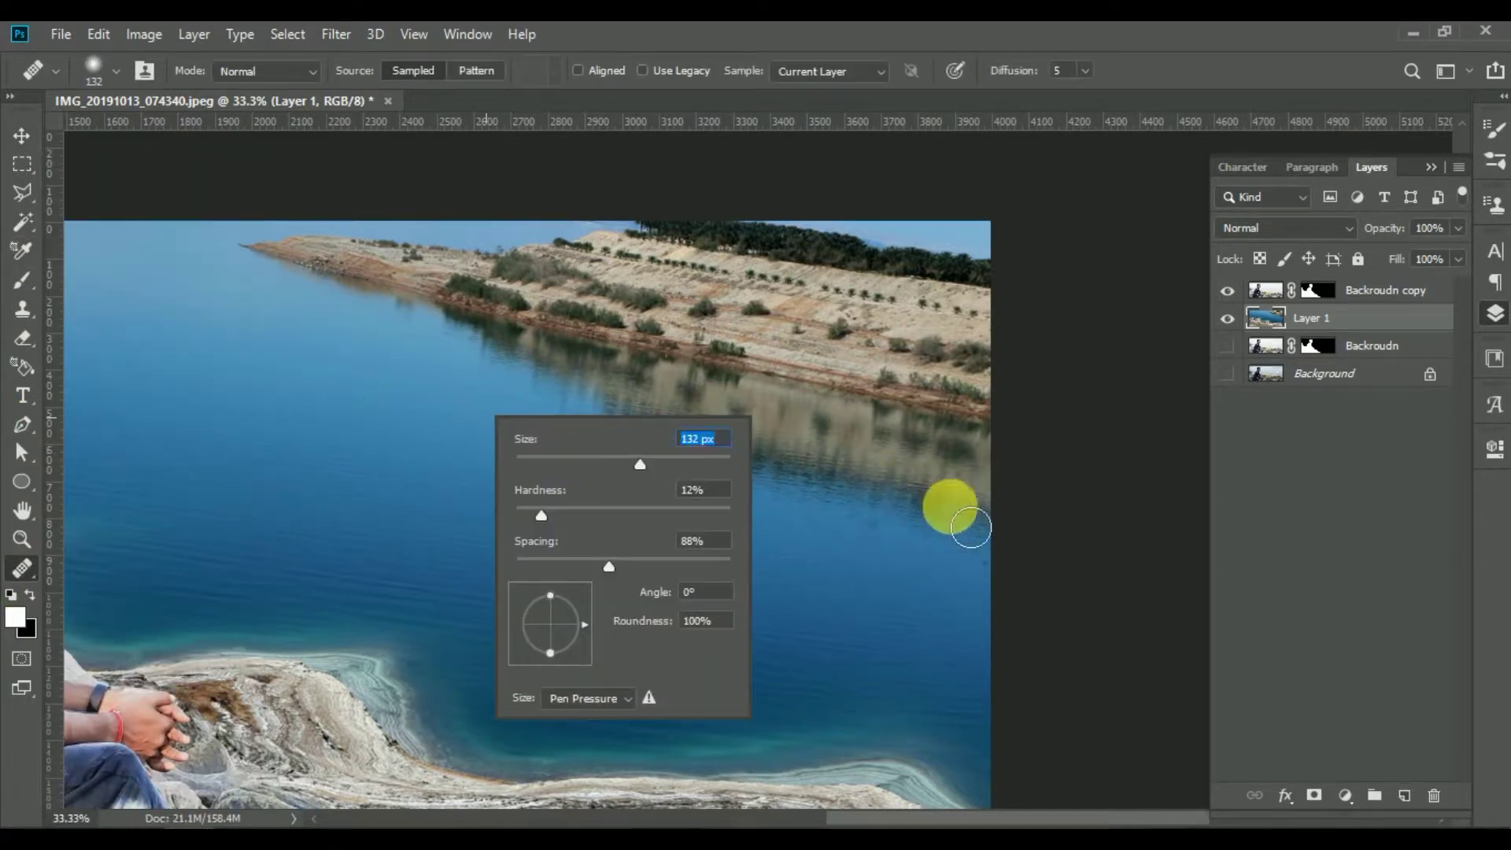
left_click(970, 528)
left_click(731, 342)
- Use the Spot Healing Brush to remove the shoreline reflection and the far shoreline's left tip
left_click(24, 567)
left_click(118, 453)
left_click_drag(887, 511, 943, 590)
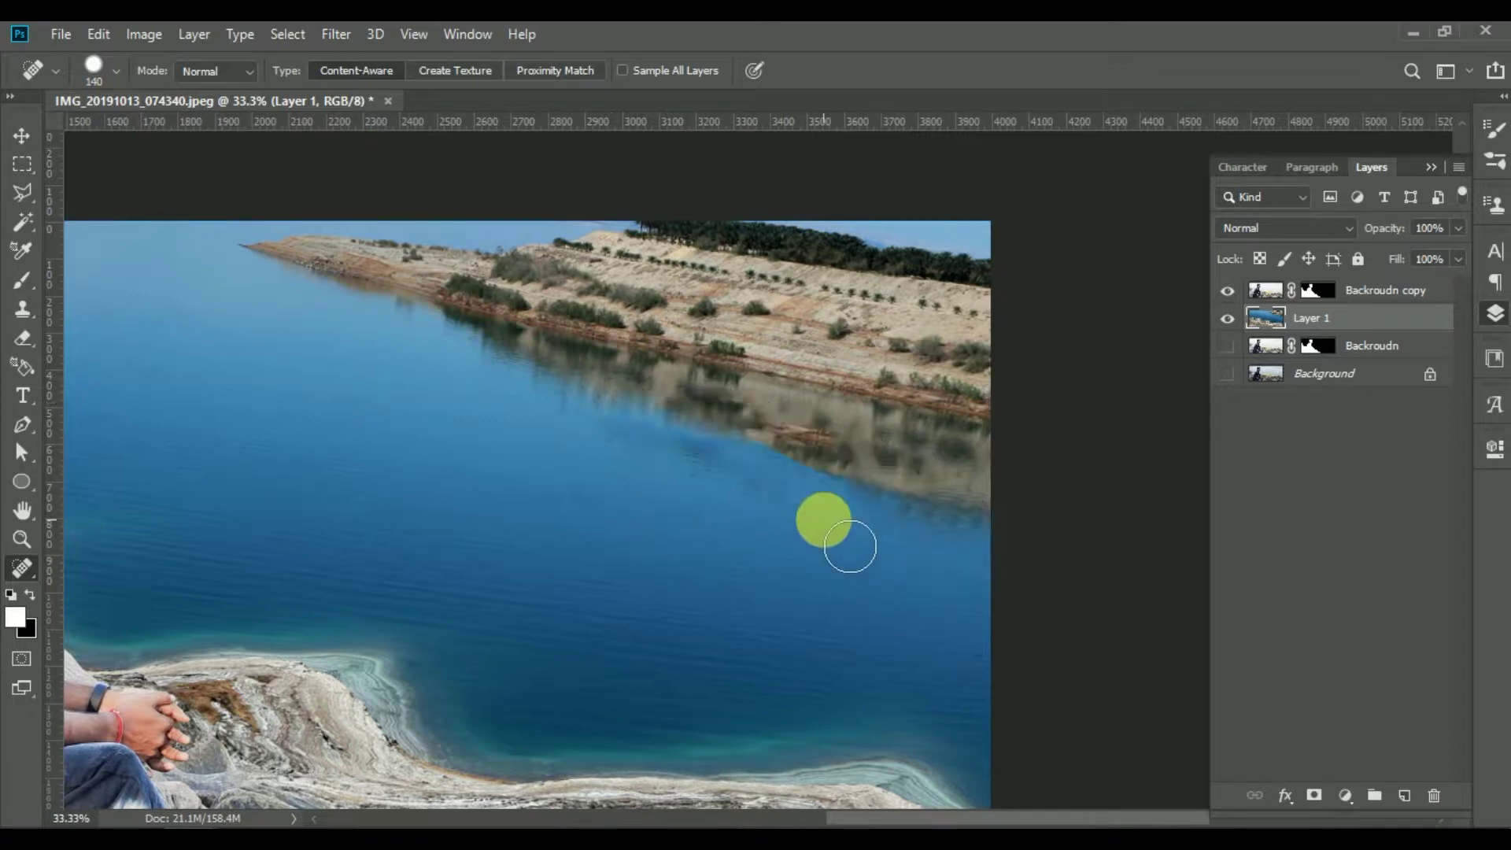
left_click_drag(767, 488, 547, 381)
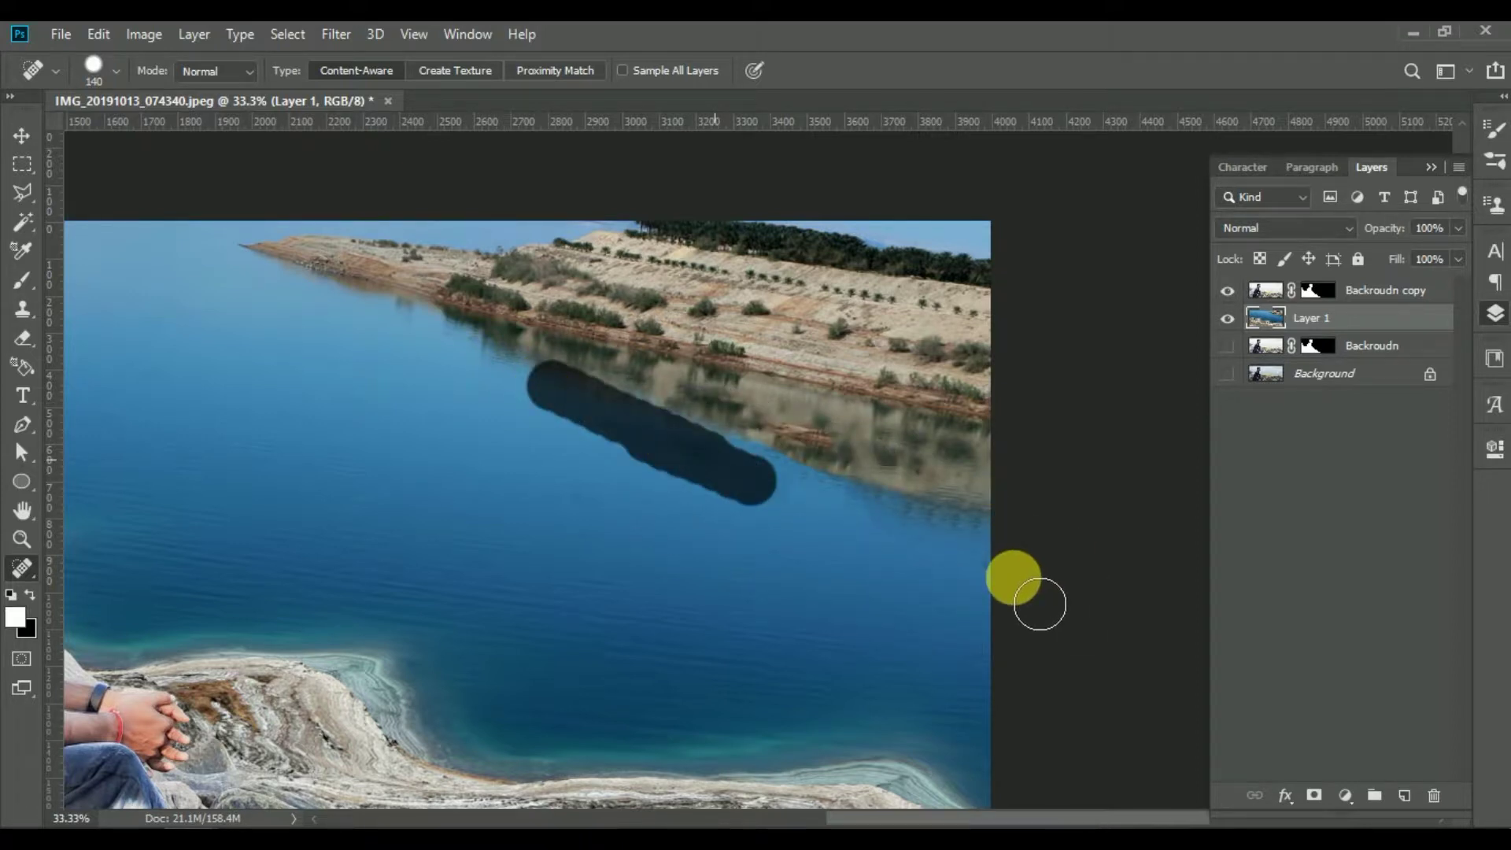
left_click_drag(689, 460, 579, 401)
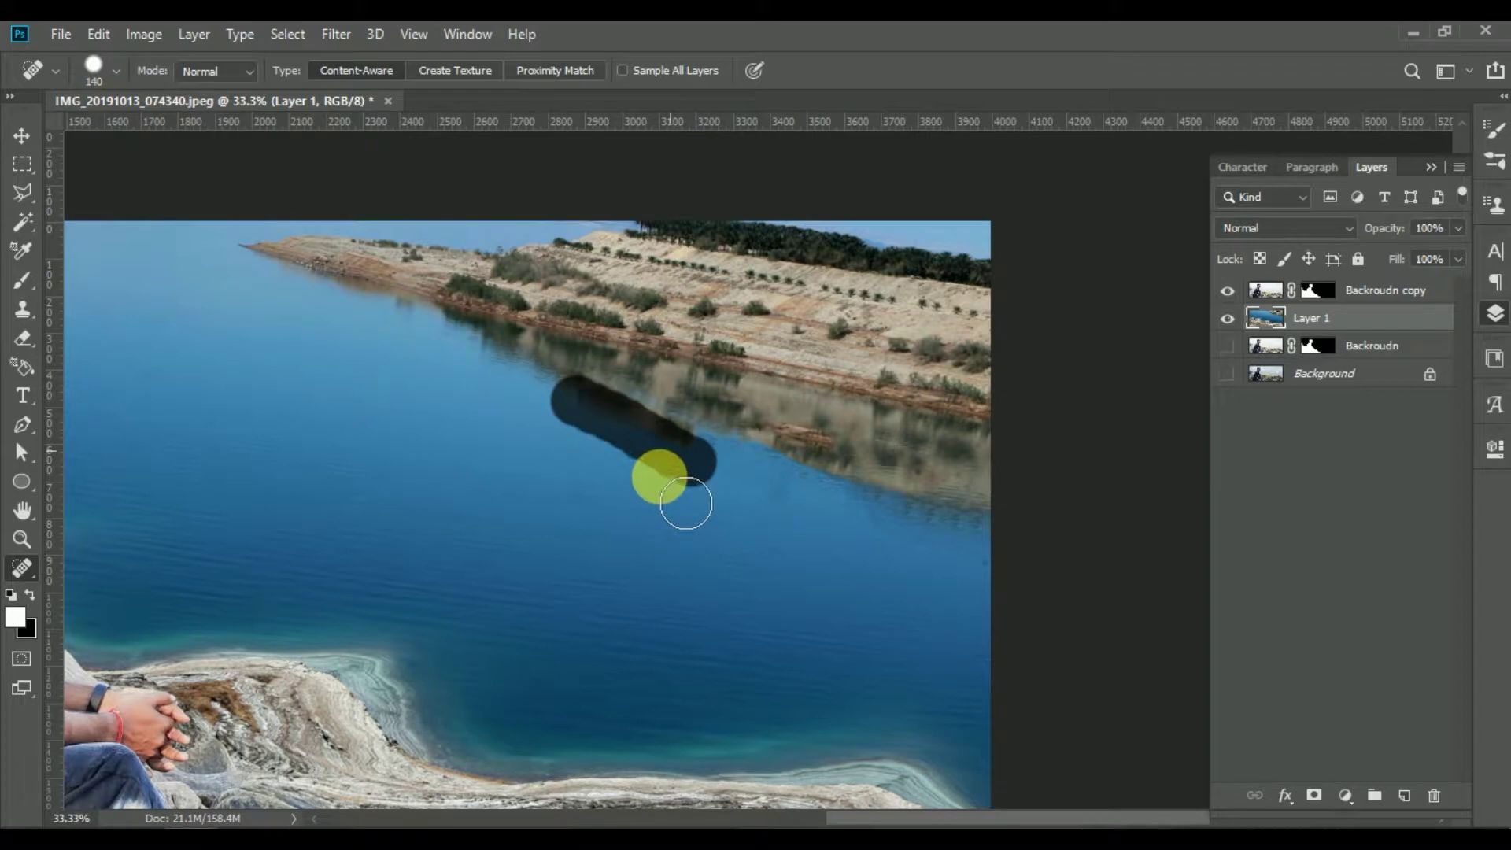
mouse_move(696, 450)
left_mouse_down()
mouse_move(560, 415)
mouse_move(595, 454)
left_mouse_up()
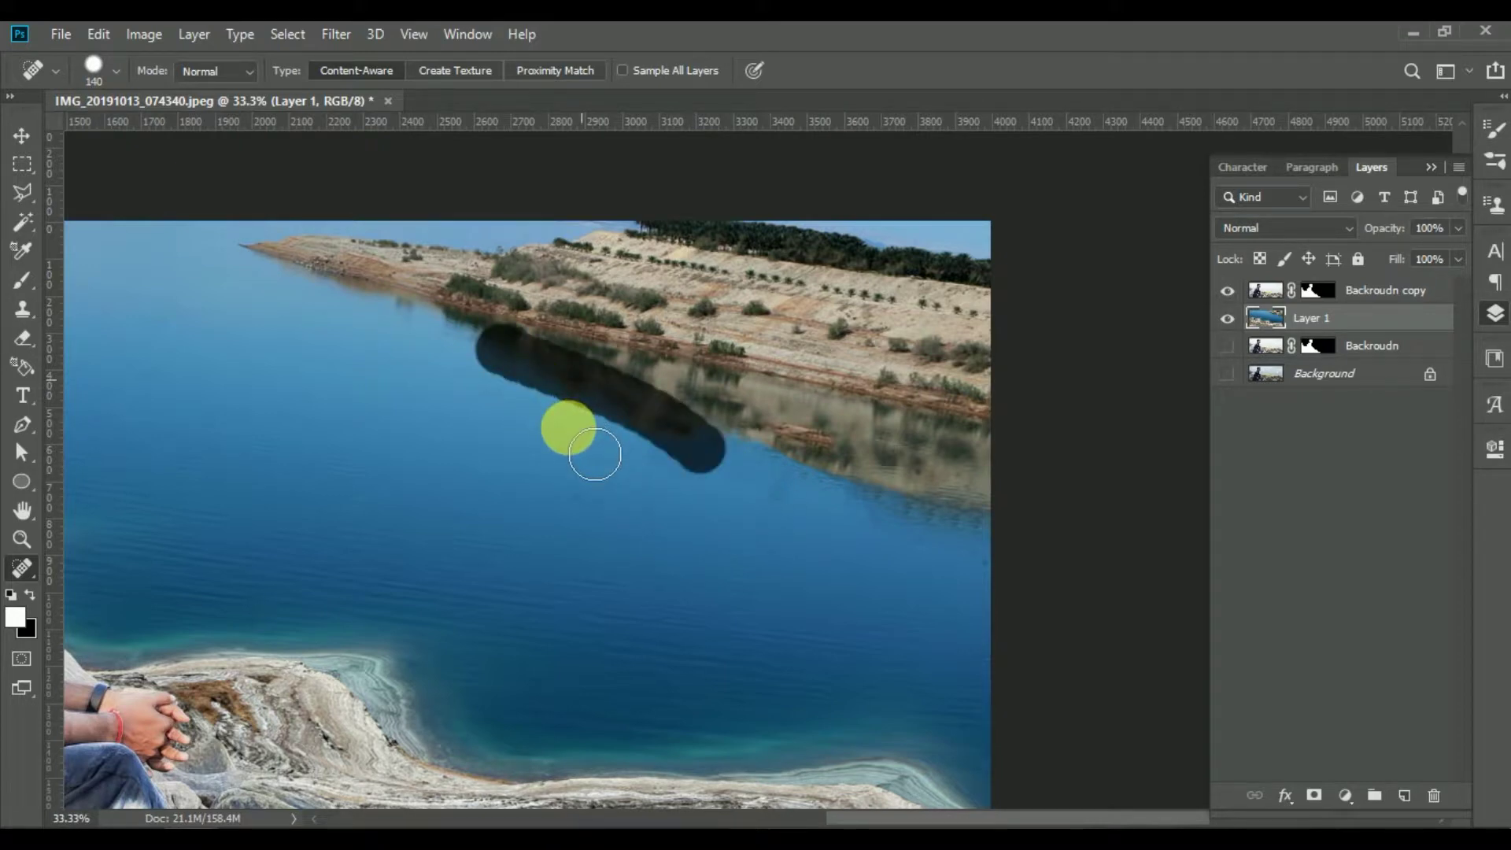
mouse_move(209, 248)
left_mouse_down()
mouse_move(374, 260)
mouse_move(399, 293)
left_mouse_up()
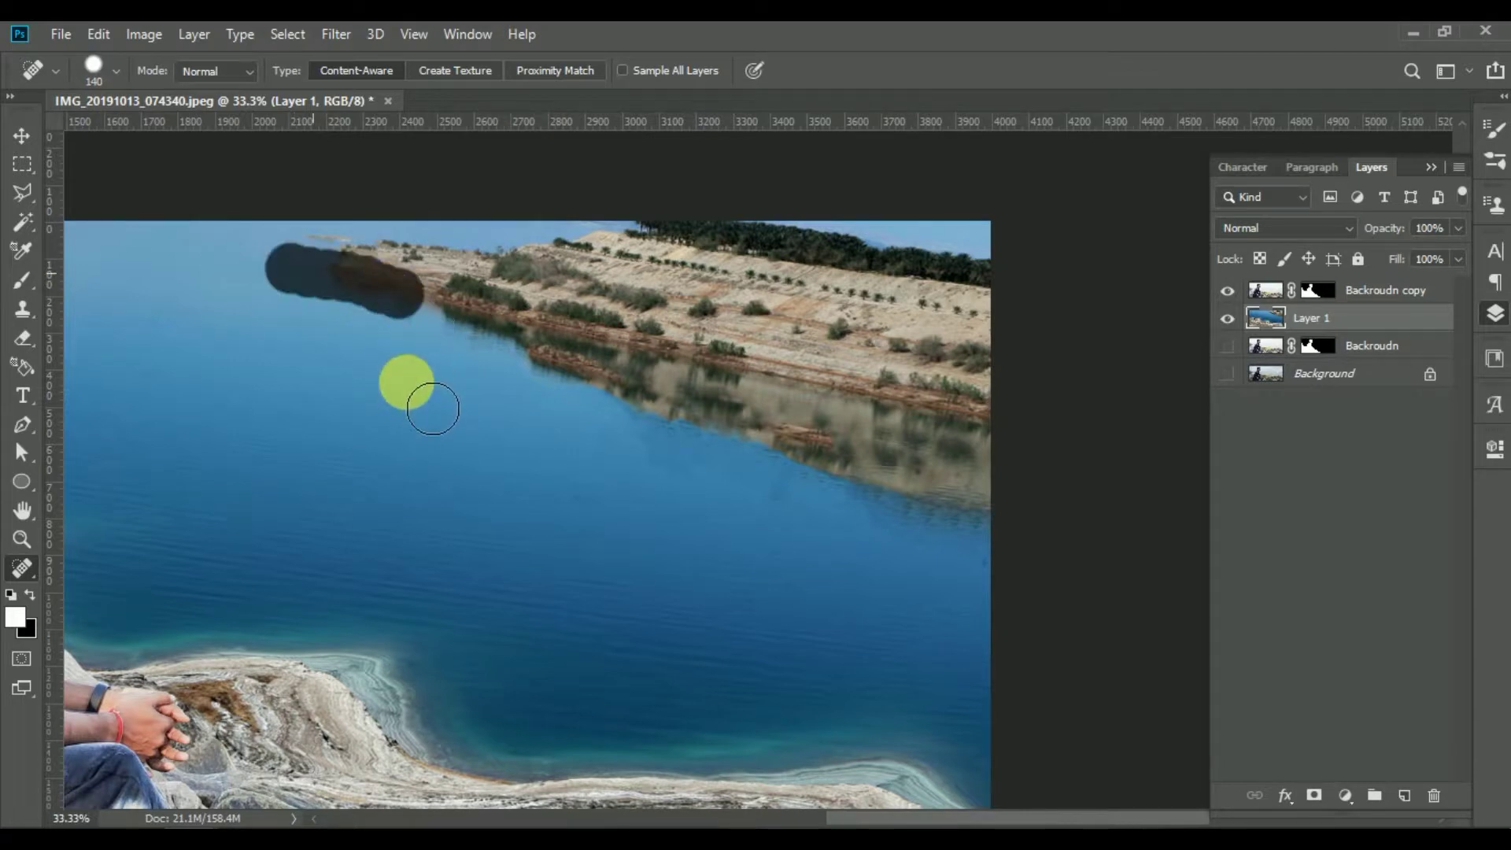
left_click(338, 283)
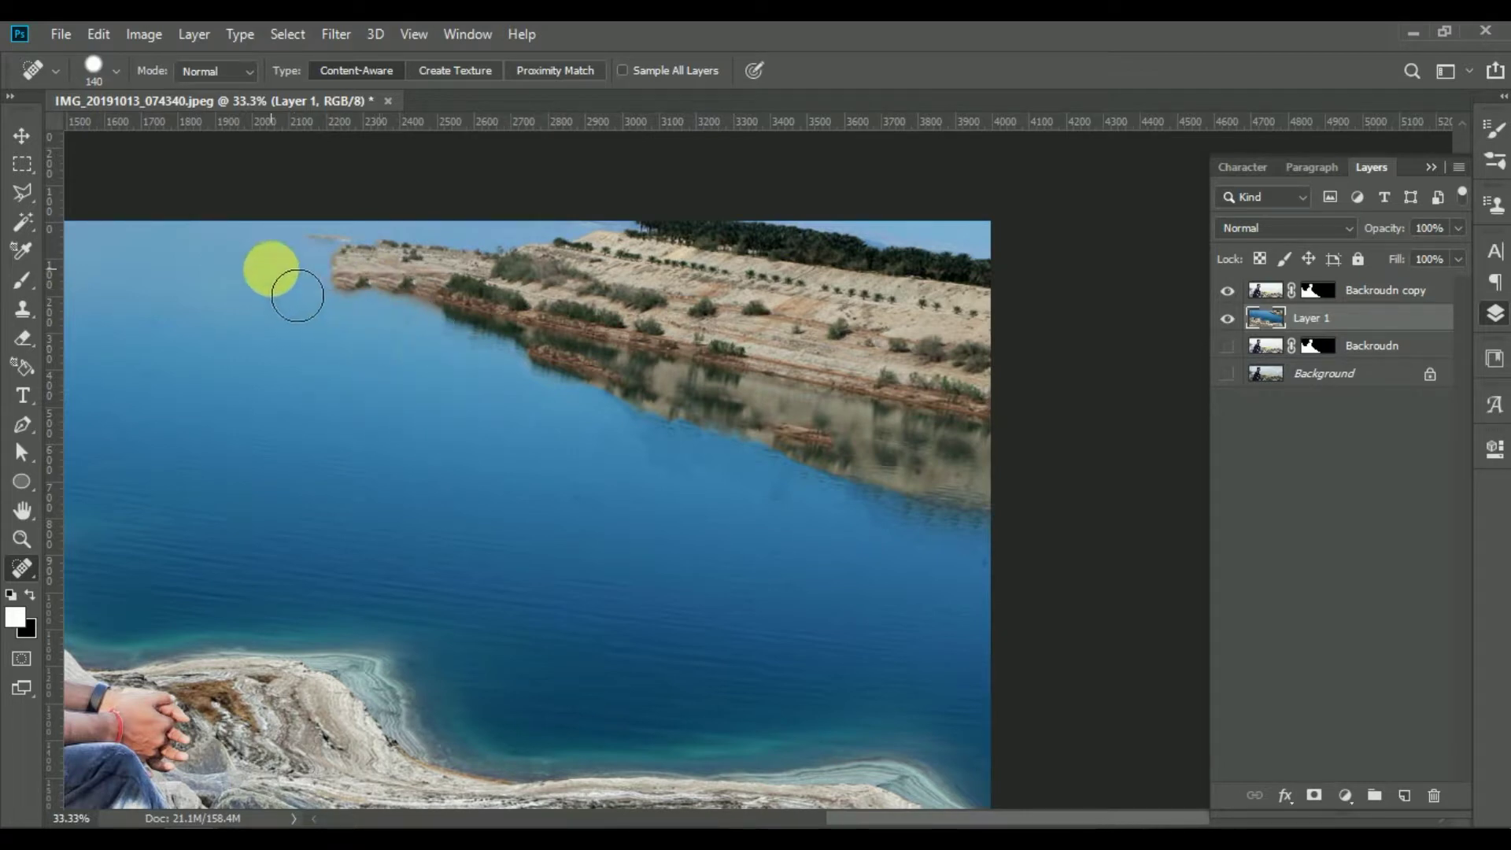
left_click_drag(273, 267, 396, 264)
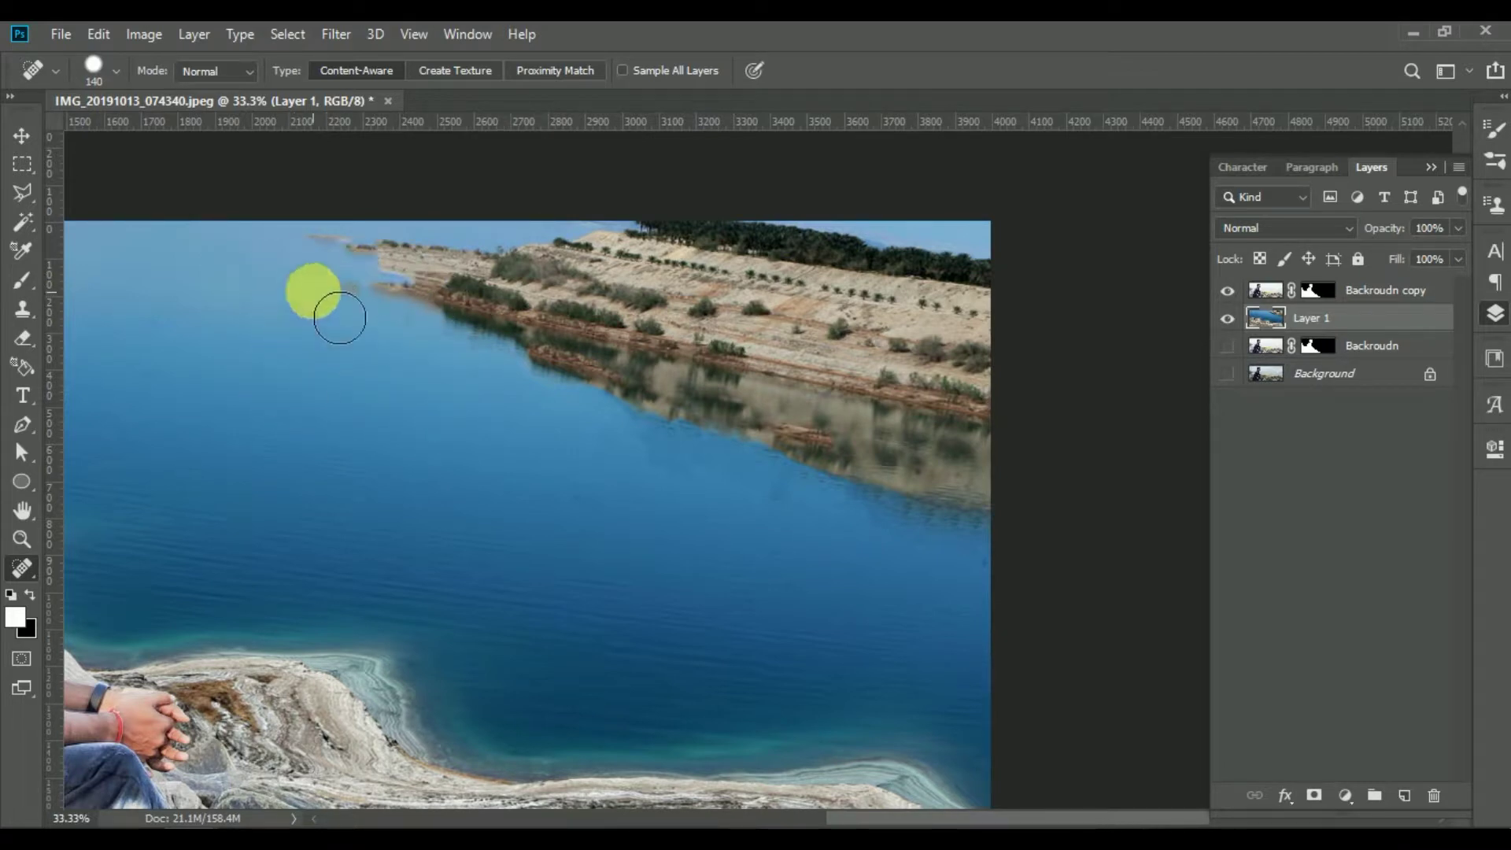
left_click_drag(220, 251, 444, 258)
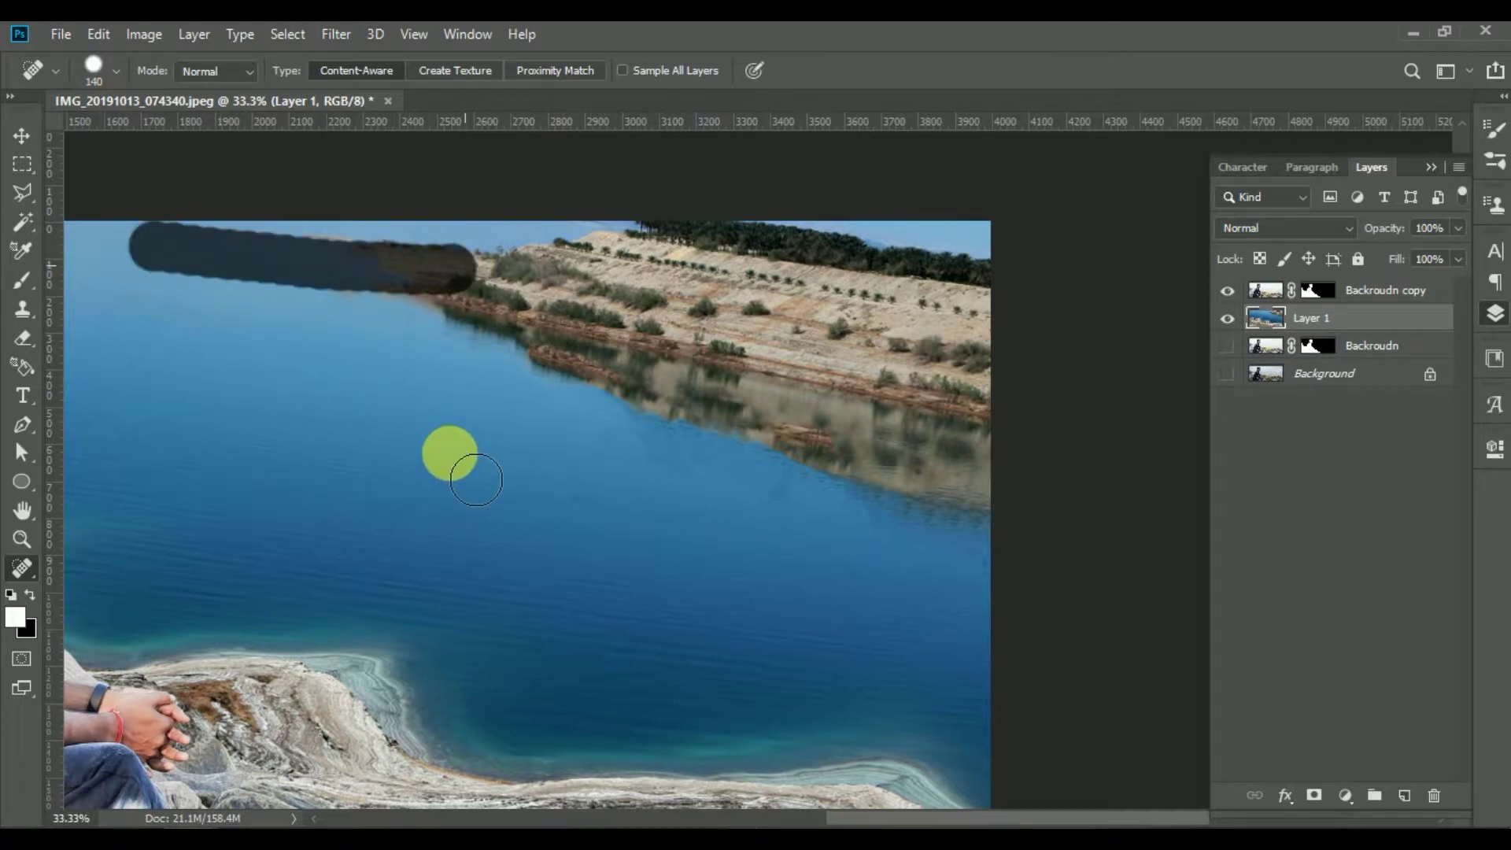
- Use the Healing Brush to paint out the brown smudge and dark specks near the shoreline tip
left_click(22, 567)
left_click(71, 478)
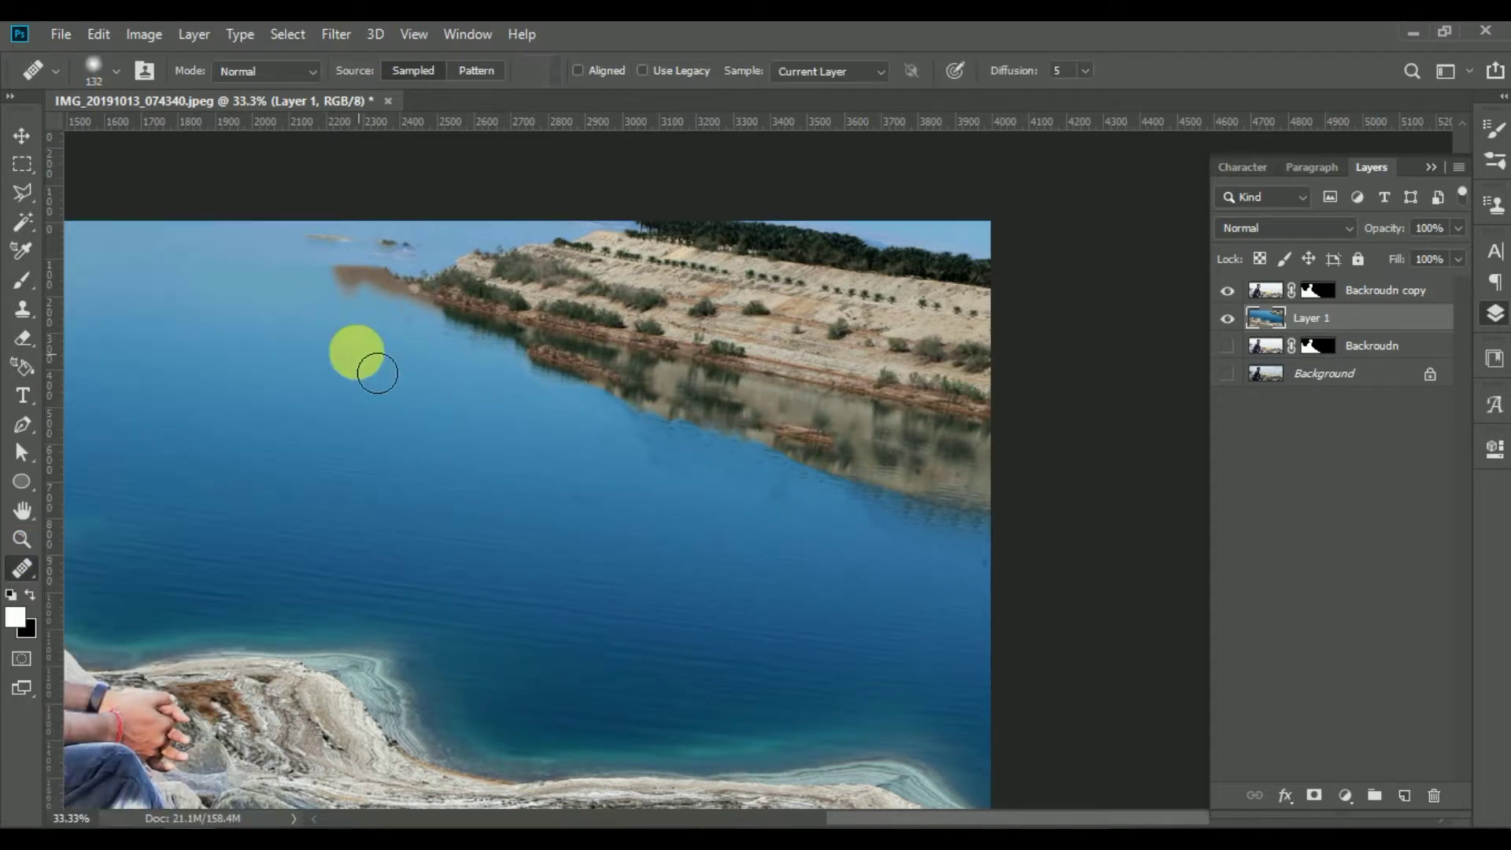
right_click(284, 319)
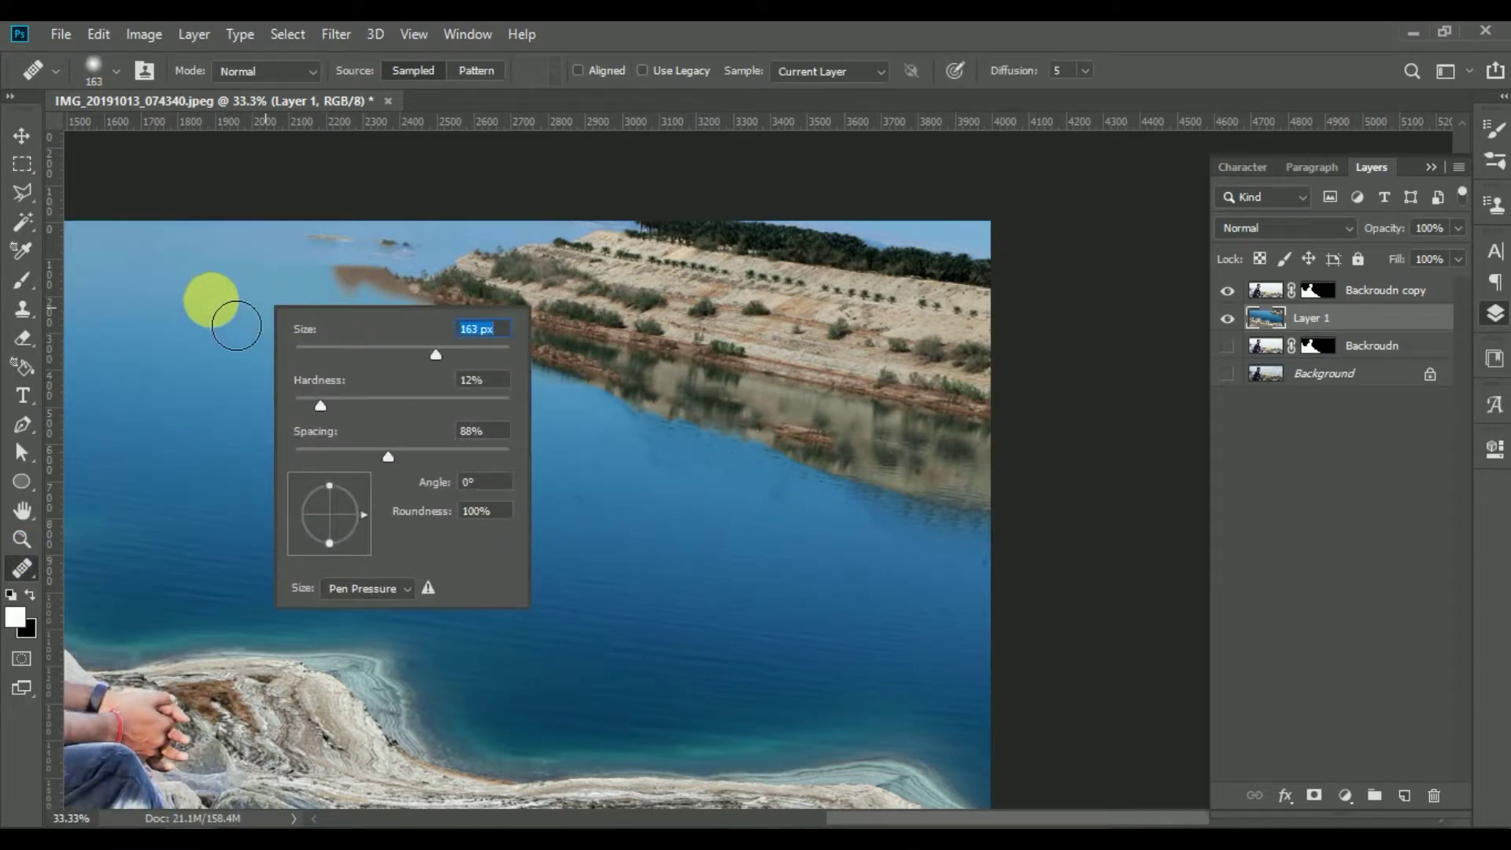
key("Return")
mouse_move(422, 286)
left_mouse_down()
mouse_move(371, 304)
mouse_move(405, 242)
left_mouse_up()
left_click(196, 304, "alt")
left_click(405, 243)
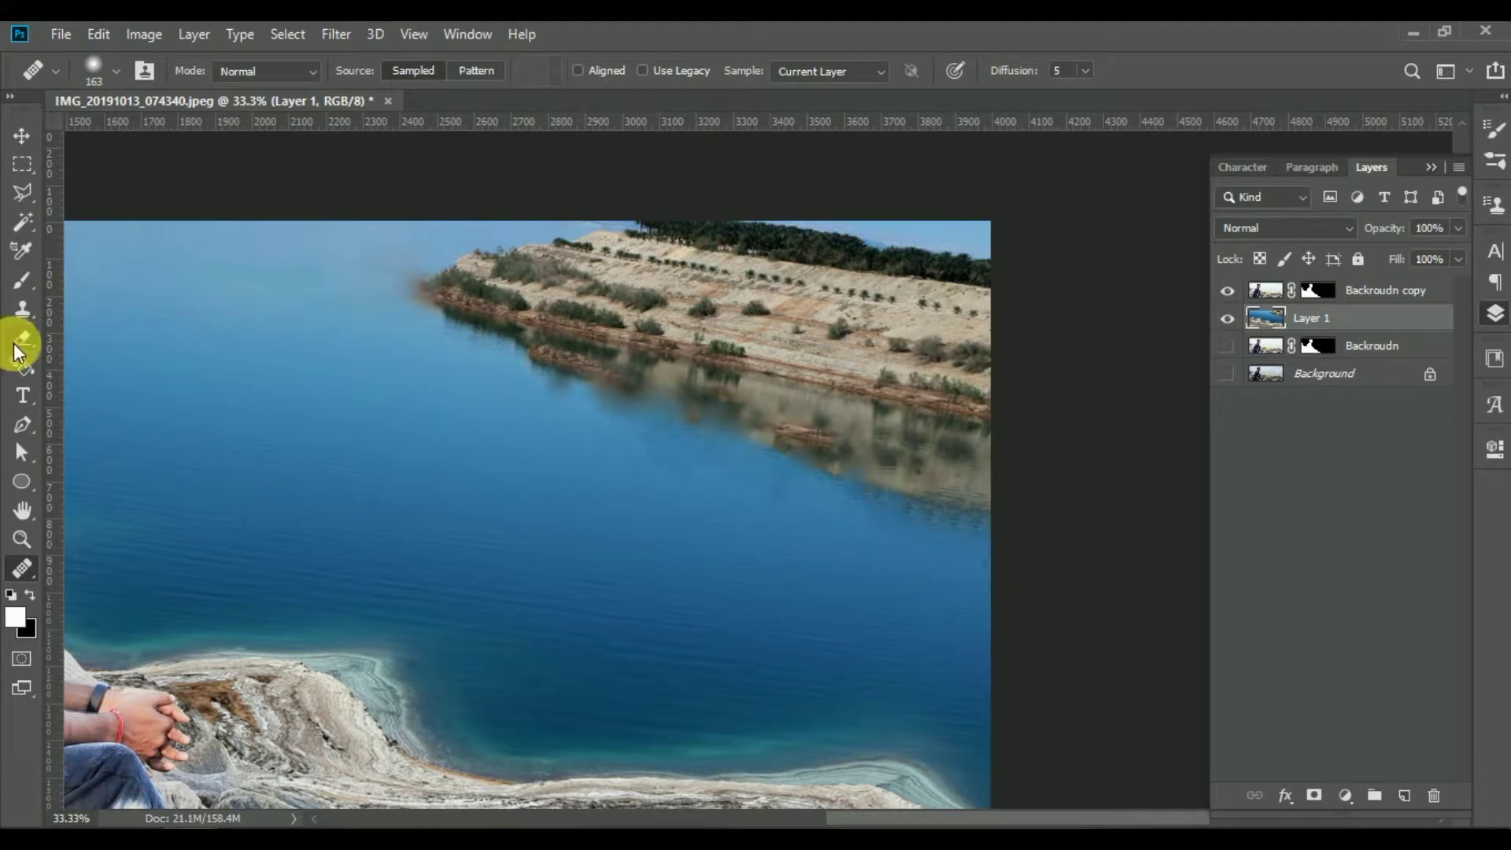
- Clone Stamp plain water over the shoreline reflection and the shoreline's left end
right_click(14, 313)
left_click(102, 318)
right_click(736, 551)
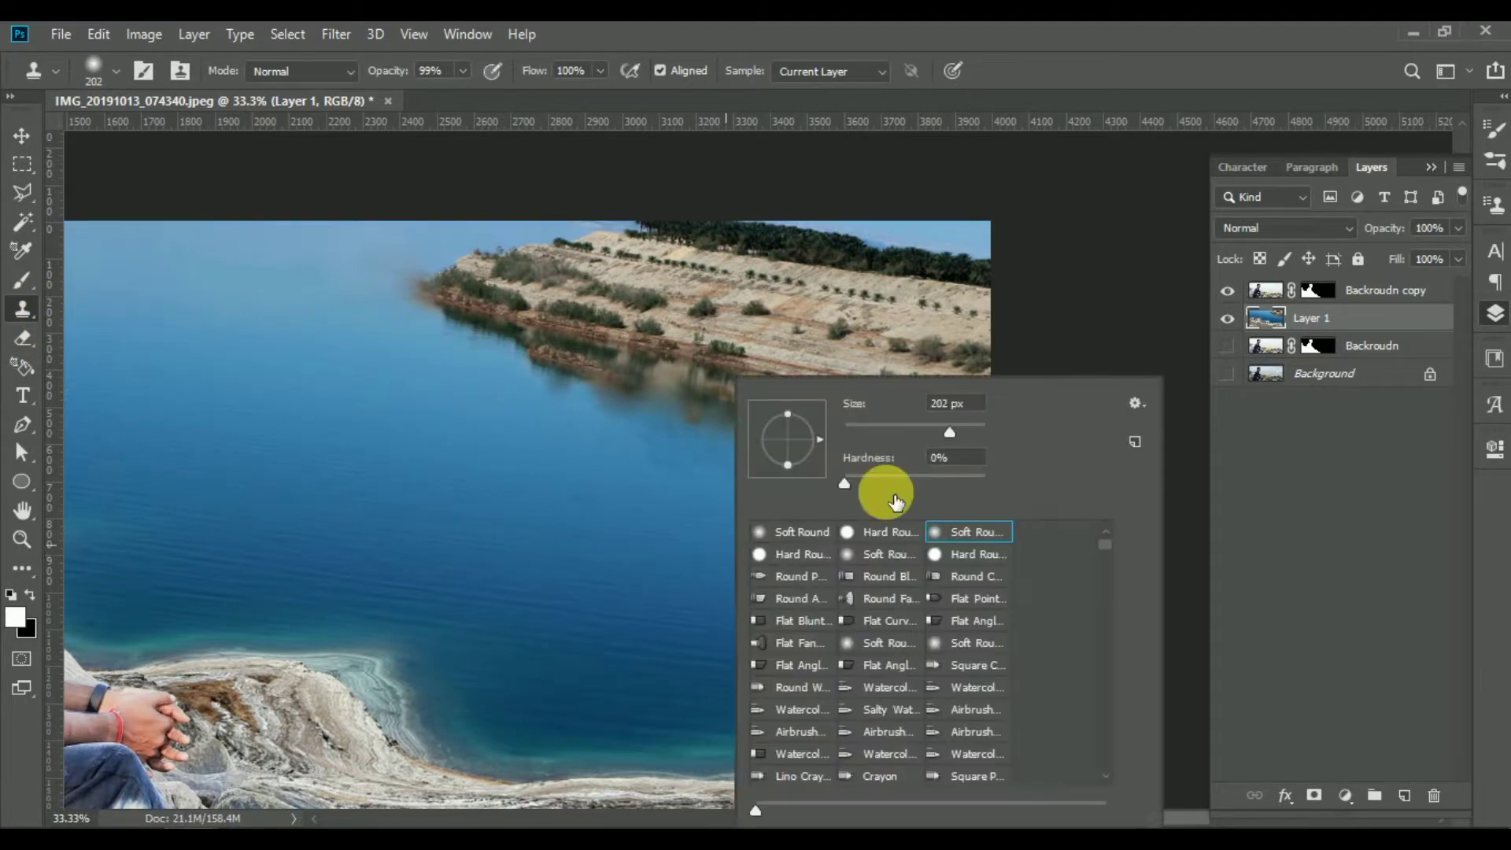
left_click(551, 520)
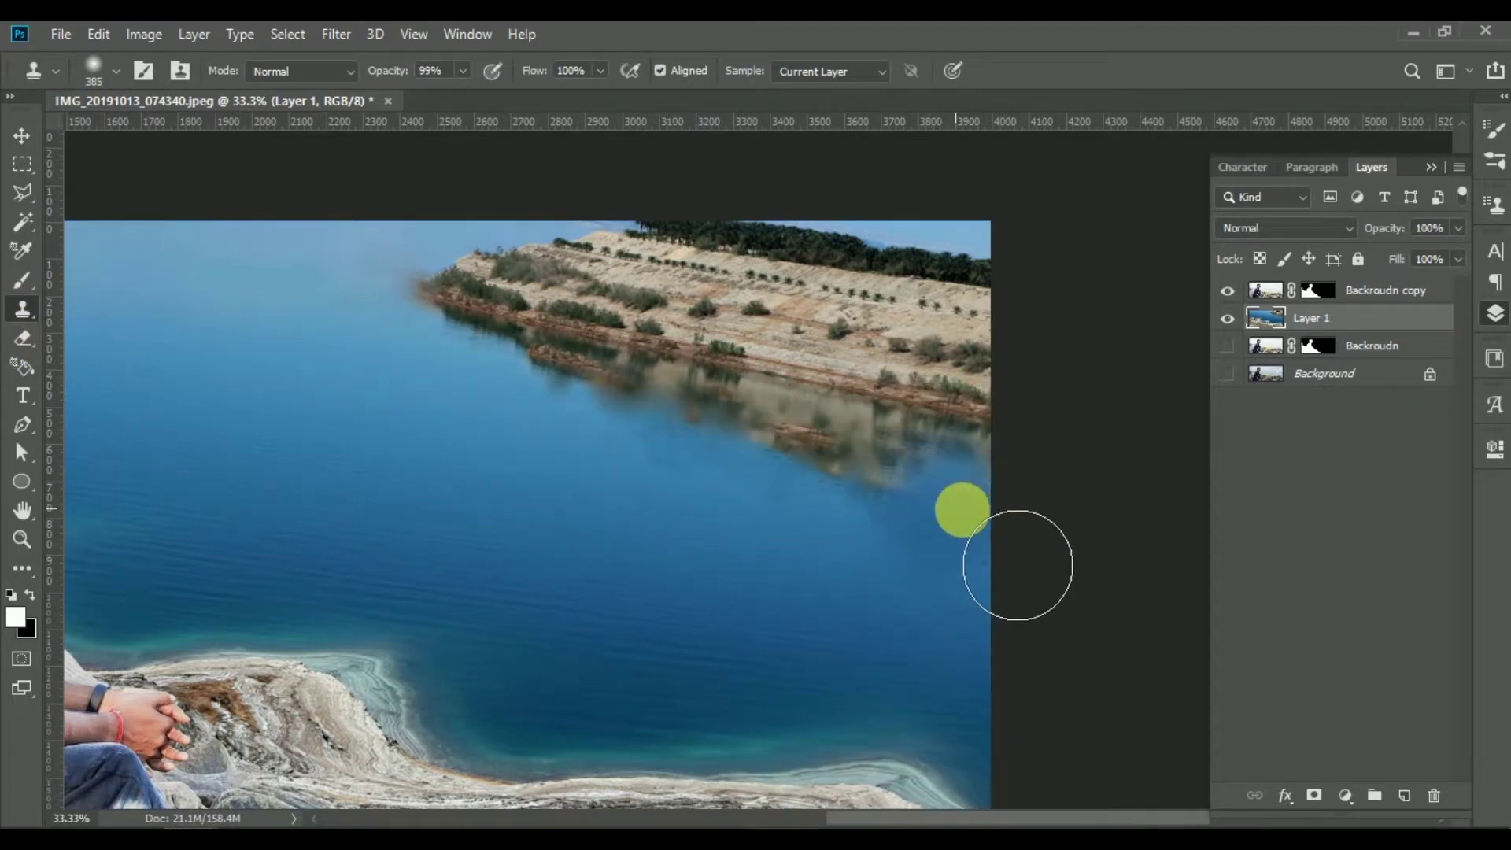
left_click_drag(864, 521, 641, 428)
left_click_drag(408, 404, 512, 364)
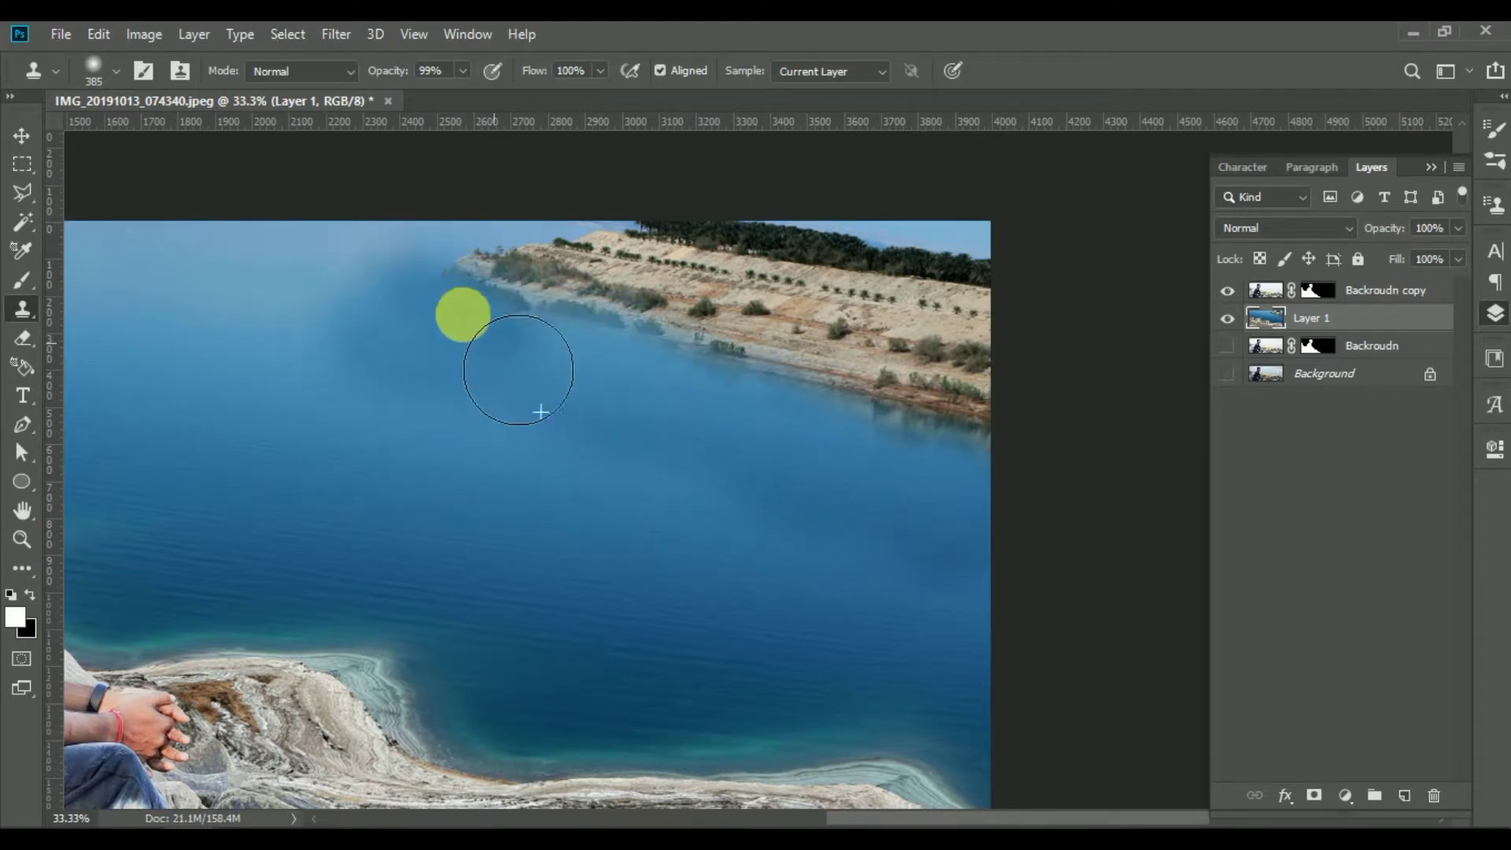
mouse_move(457, 444)
left_mouse_down()
mouse_move(331, 314)
mouse_move(641, 229)
mouse_move(362, 246)
mouse_move(648, 209)
mouse_move(620, 205)
mouse_move(978, 230)
left_mouse_up()
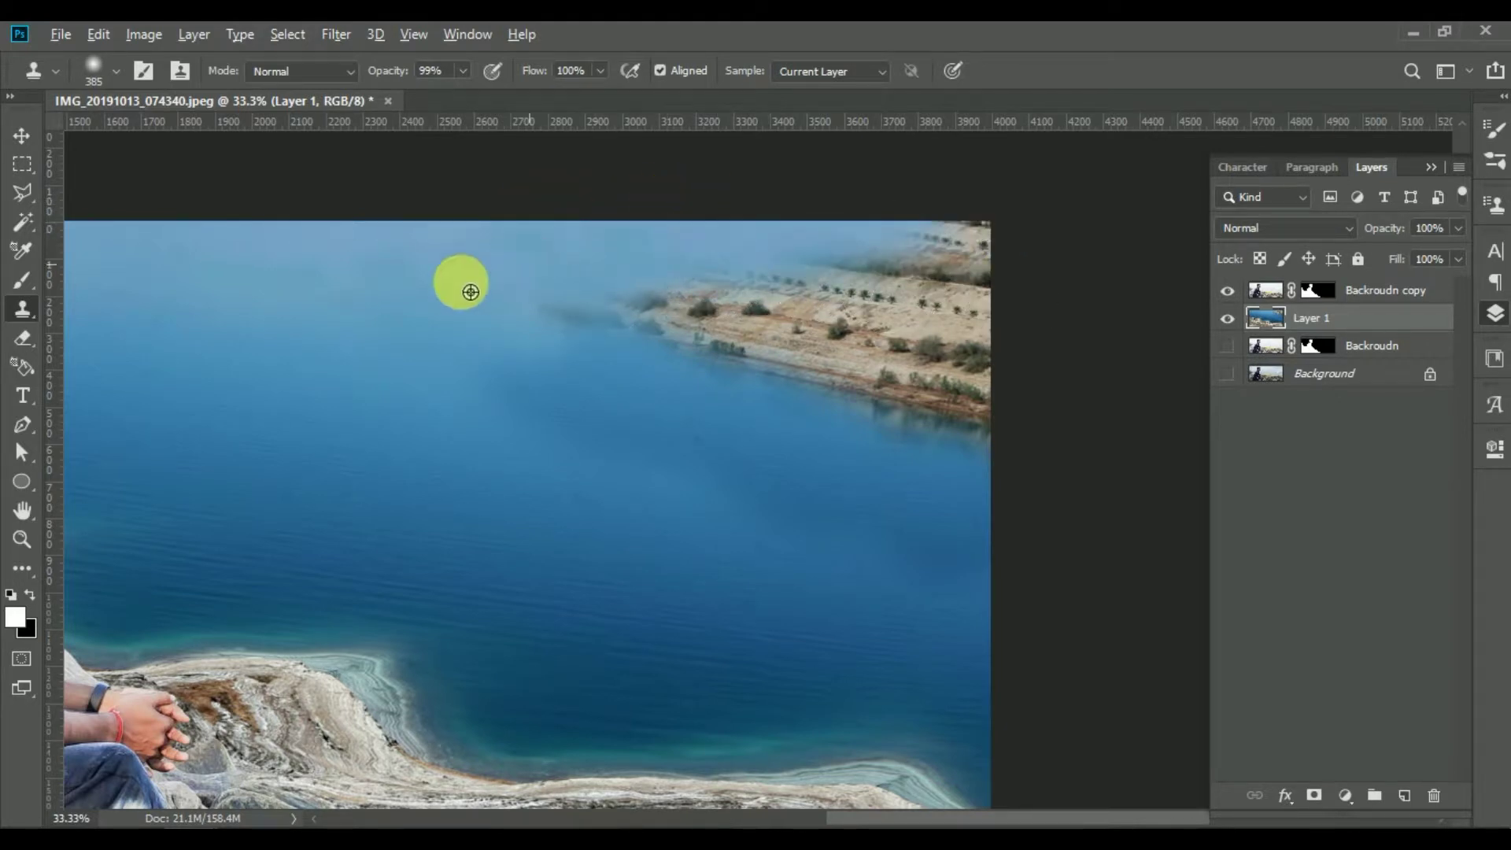
mouse_move(777, 234)
left_mouse_down()
mouse_move(887, 196)
mouse_move(567, 243)
mouse_move(496, 334)
mouse_move(697, 259)
left_mouse_up()
key("ctrl+z")
left_click_drag(597, 371, 699, 341)
key("ctrl+z")
- Shrink the clone brush to 495 px and clone sampled water over the top-right shoreline
right_click(324, 363)
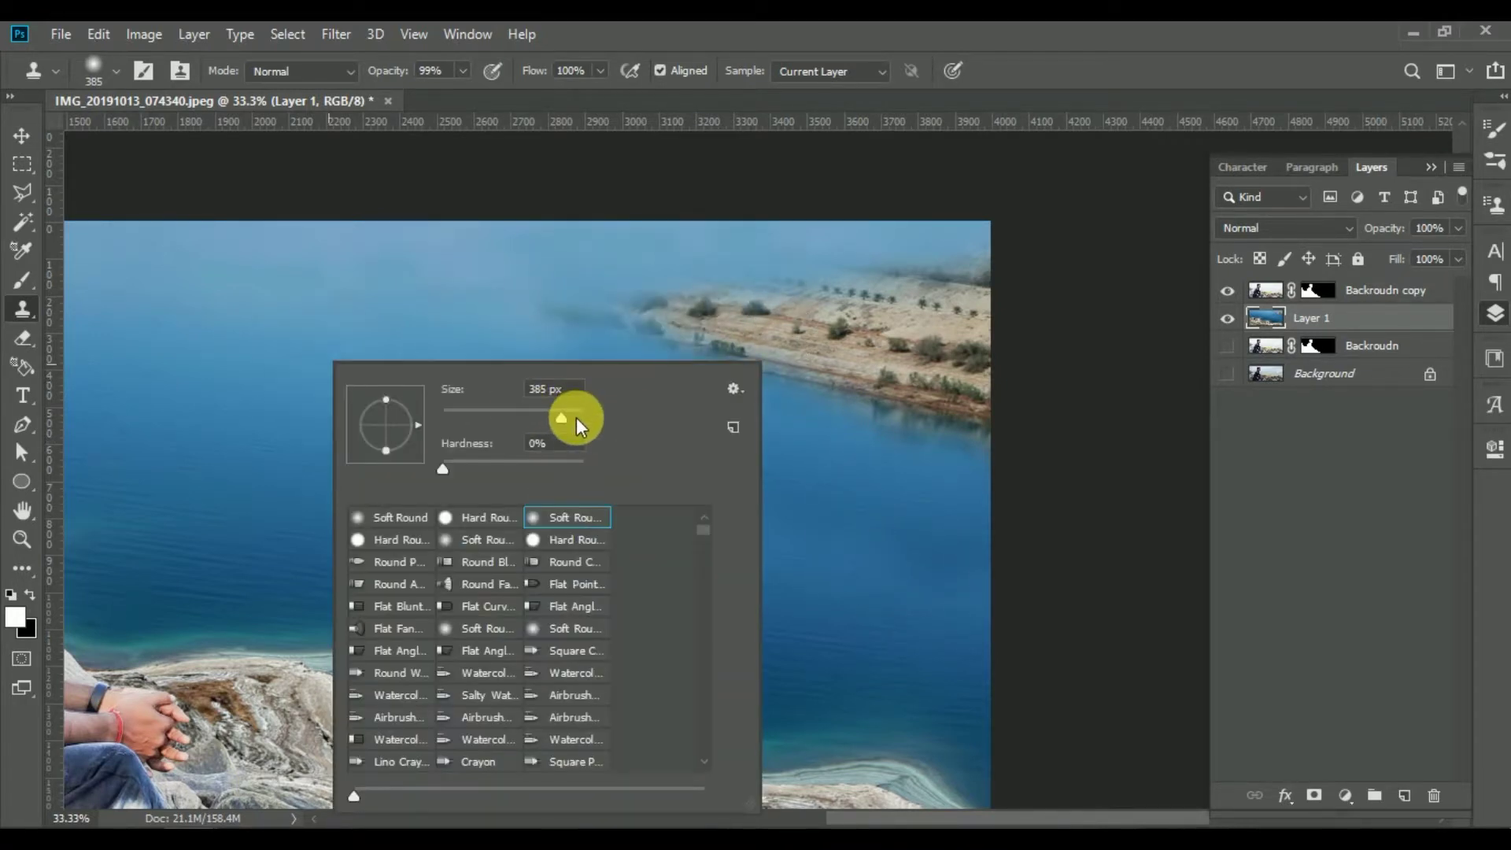
left_click_drag(568, 413, 425, 323)
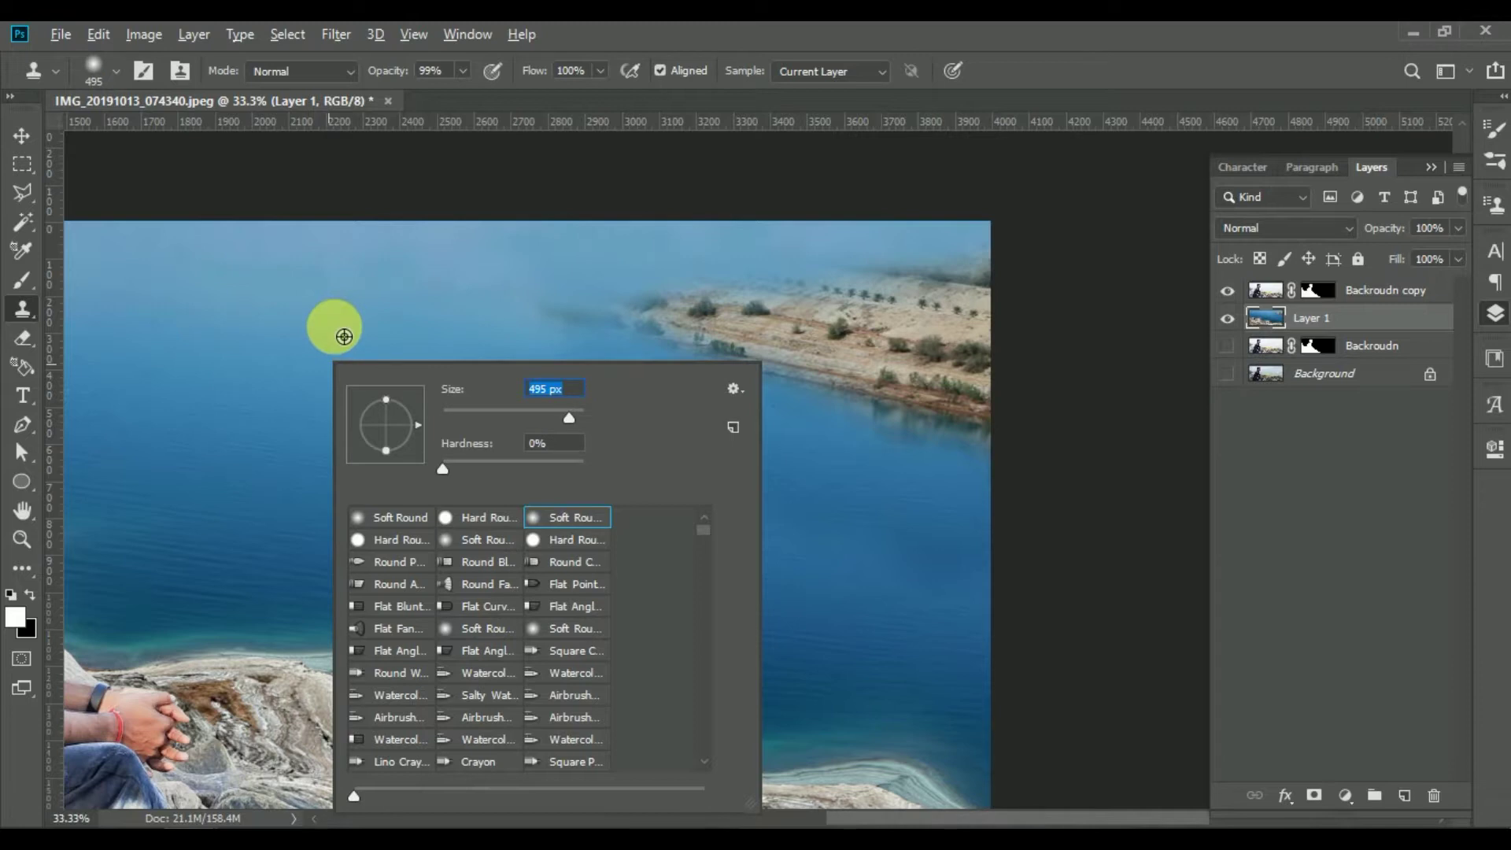
key("Return")
left_click_drag(658, 381, 811, 354)
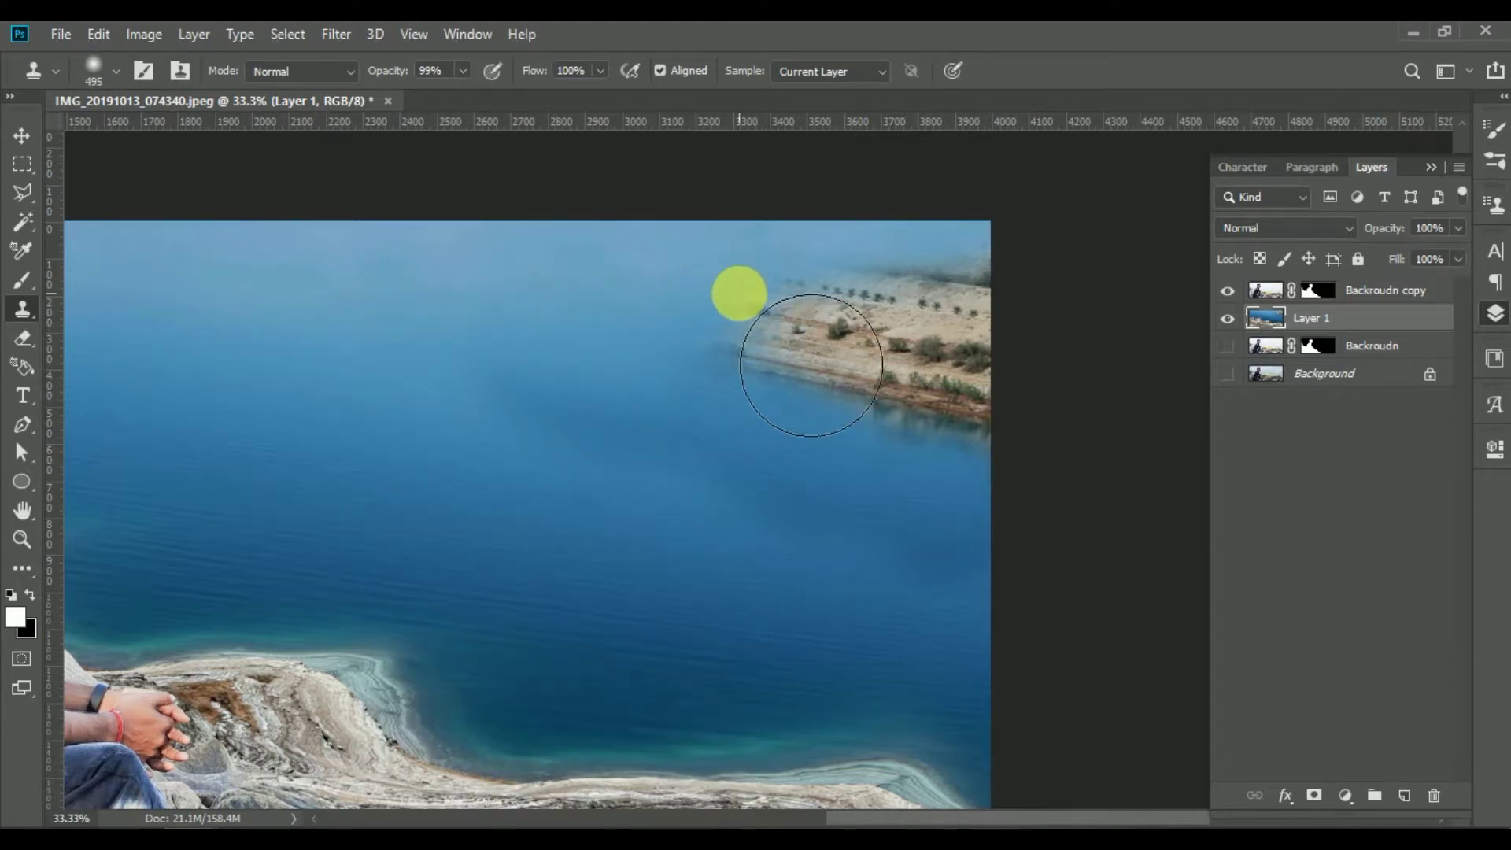
left_click(384, 396, "alt")
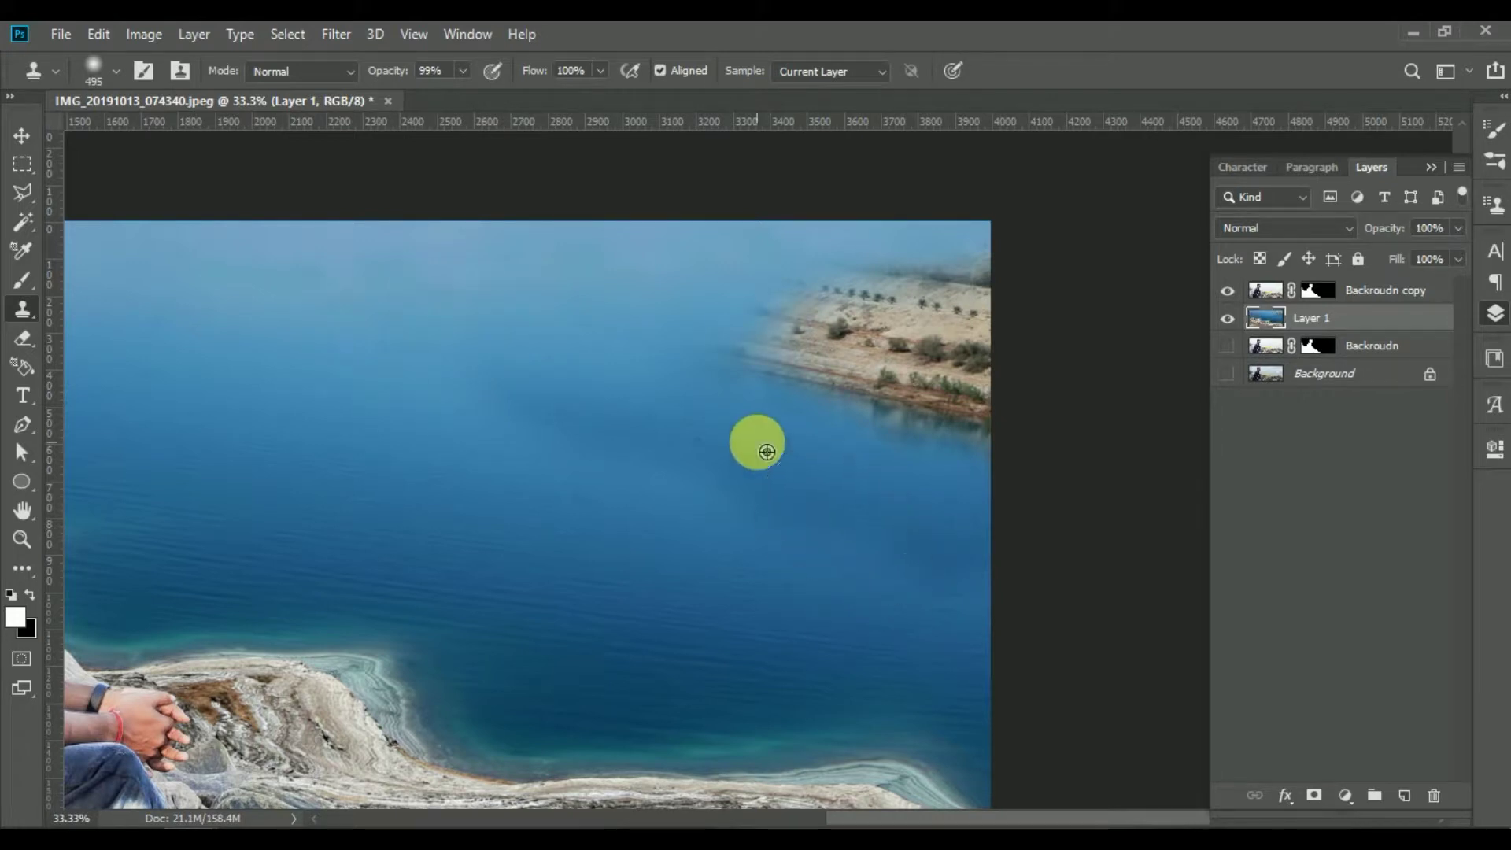
left_click_drag(803, 531, 964, 407)
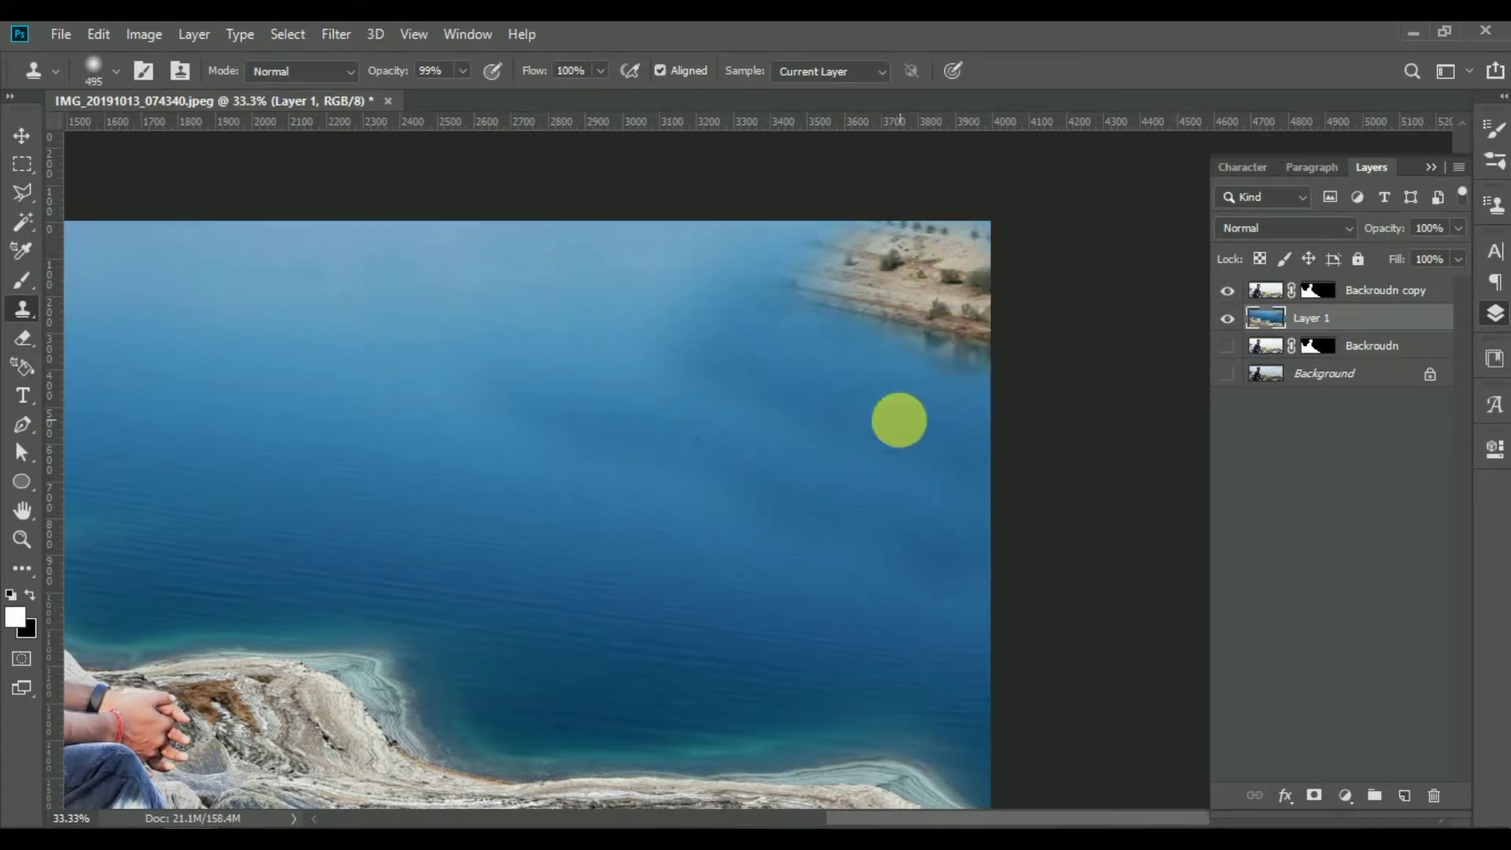
mouse_move(990, 338)
left_mouse_down()
mouse_move(743, 300)
mouse_move(1104, 310)
left_mouse_up()
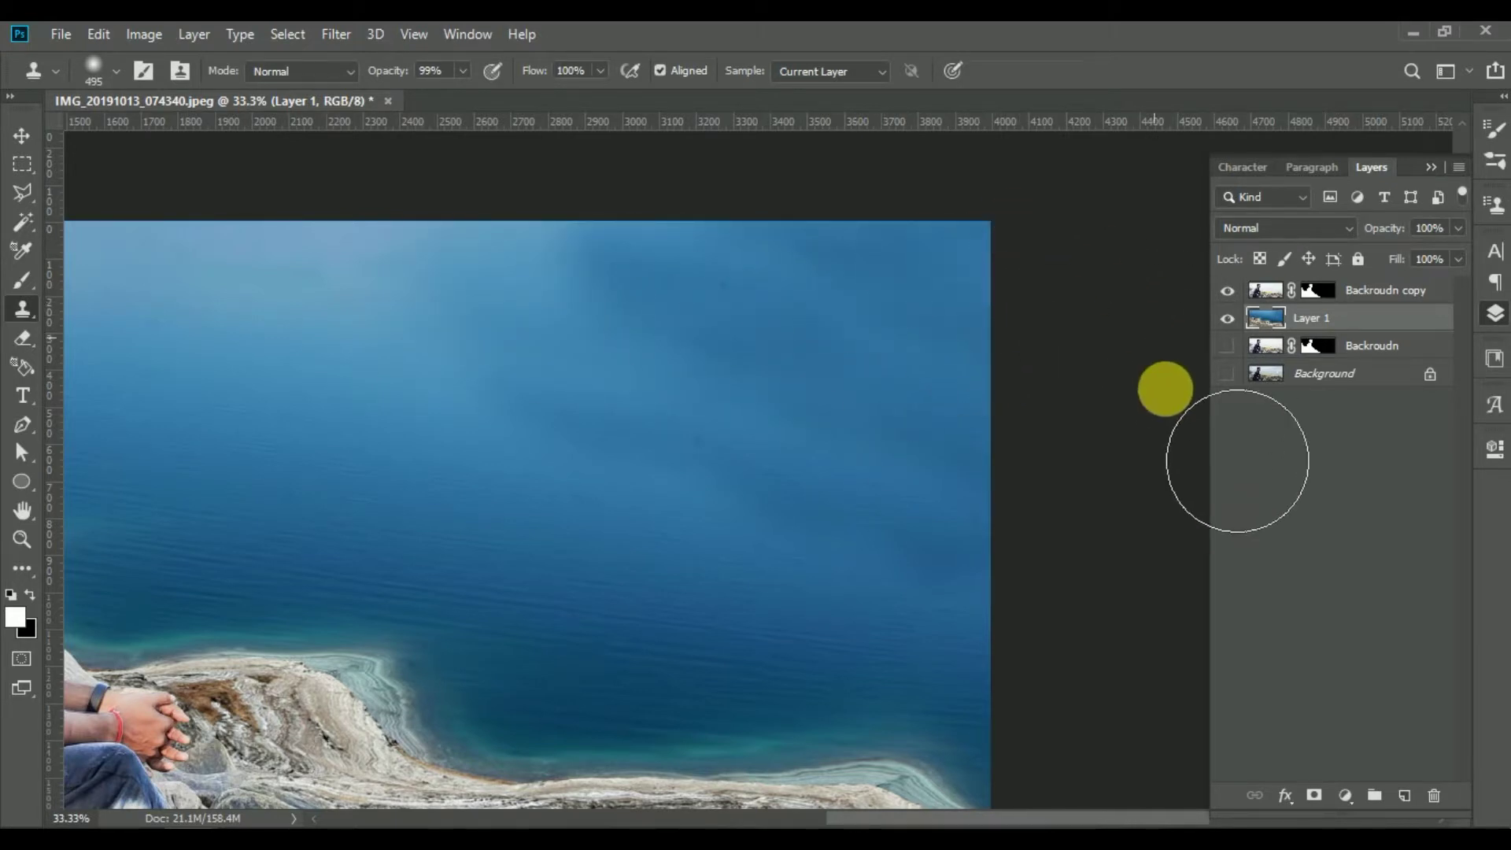
key("ctrl+minus")
key("ctrl+minus")
key("ctrl+minus")
- Drag the sunset sky photo into the composite as a layer and close the sky photo's window
left_click(22, 136)
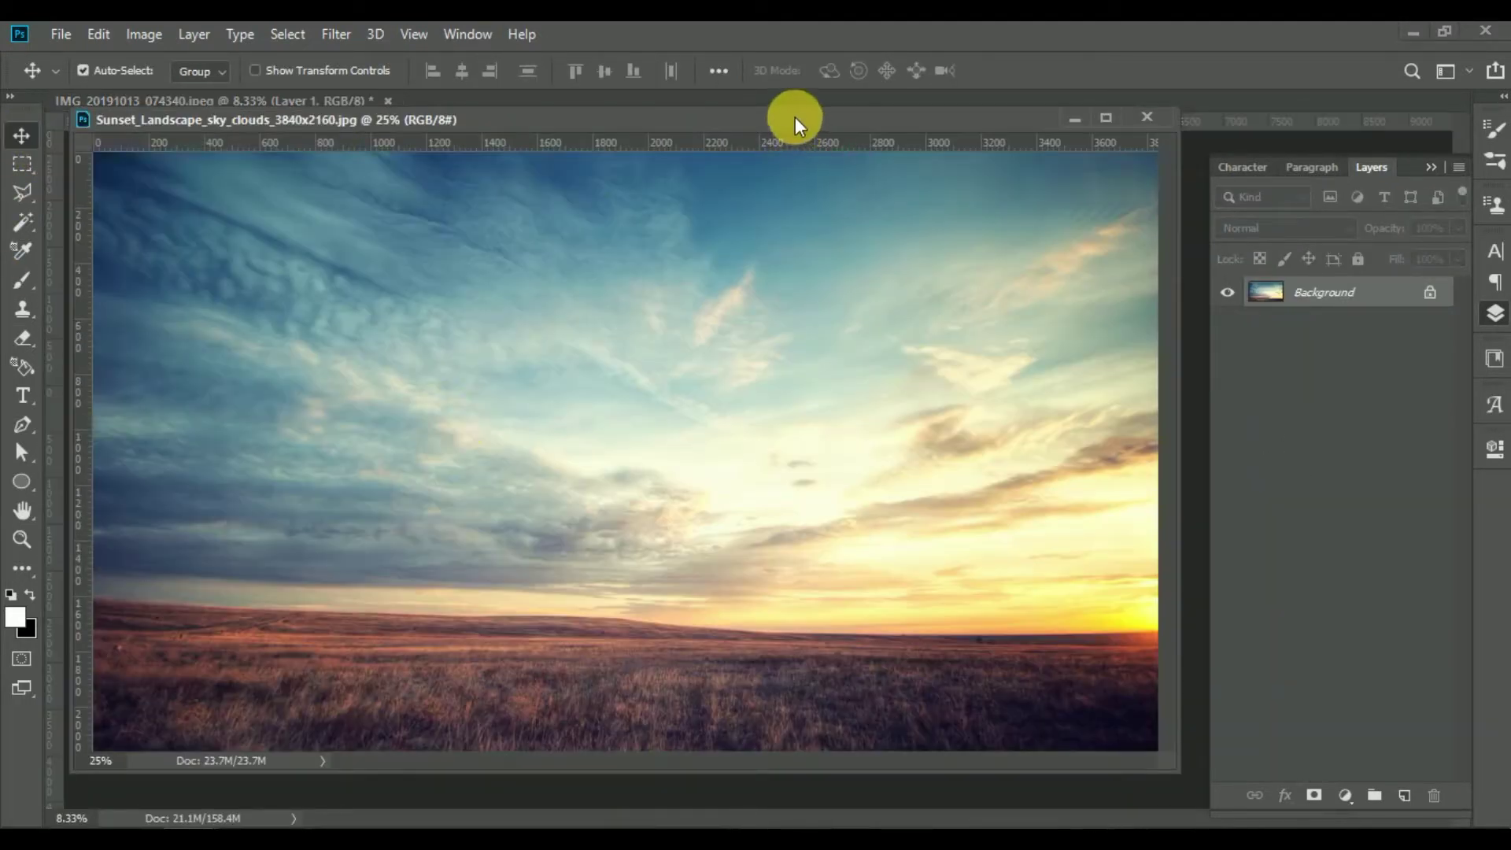
left_click_drag(795, 117, 796, 496)
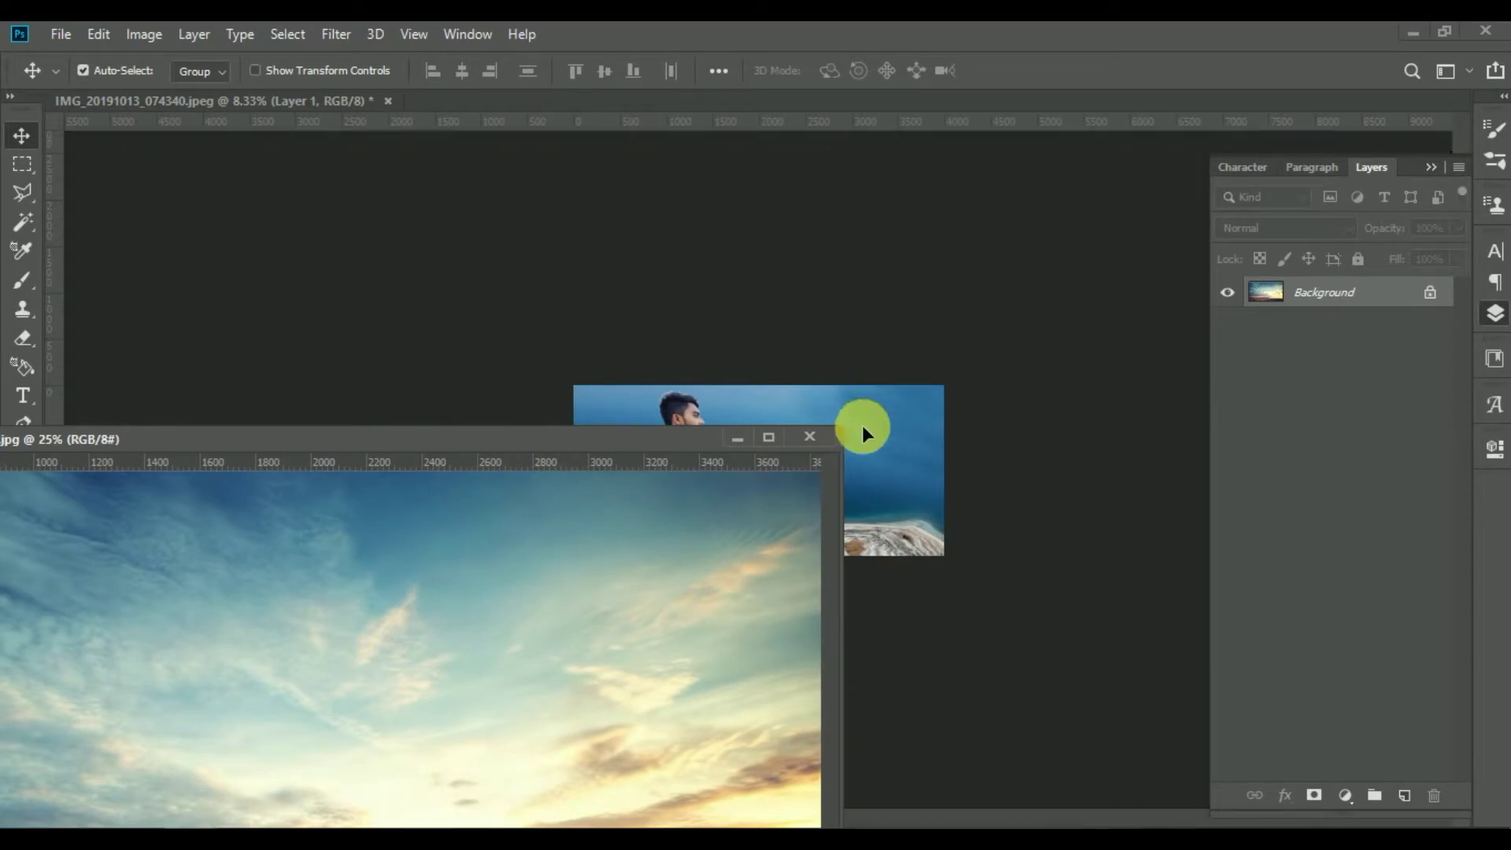
left_click_drag(862, 431, 864, 471)
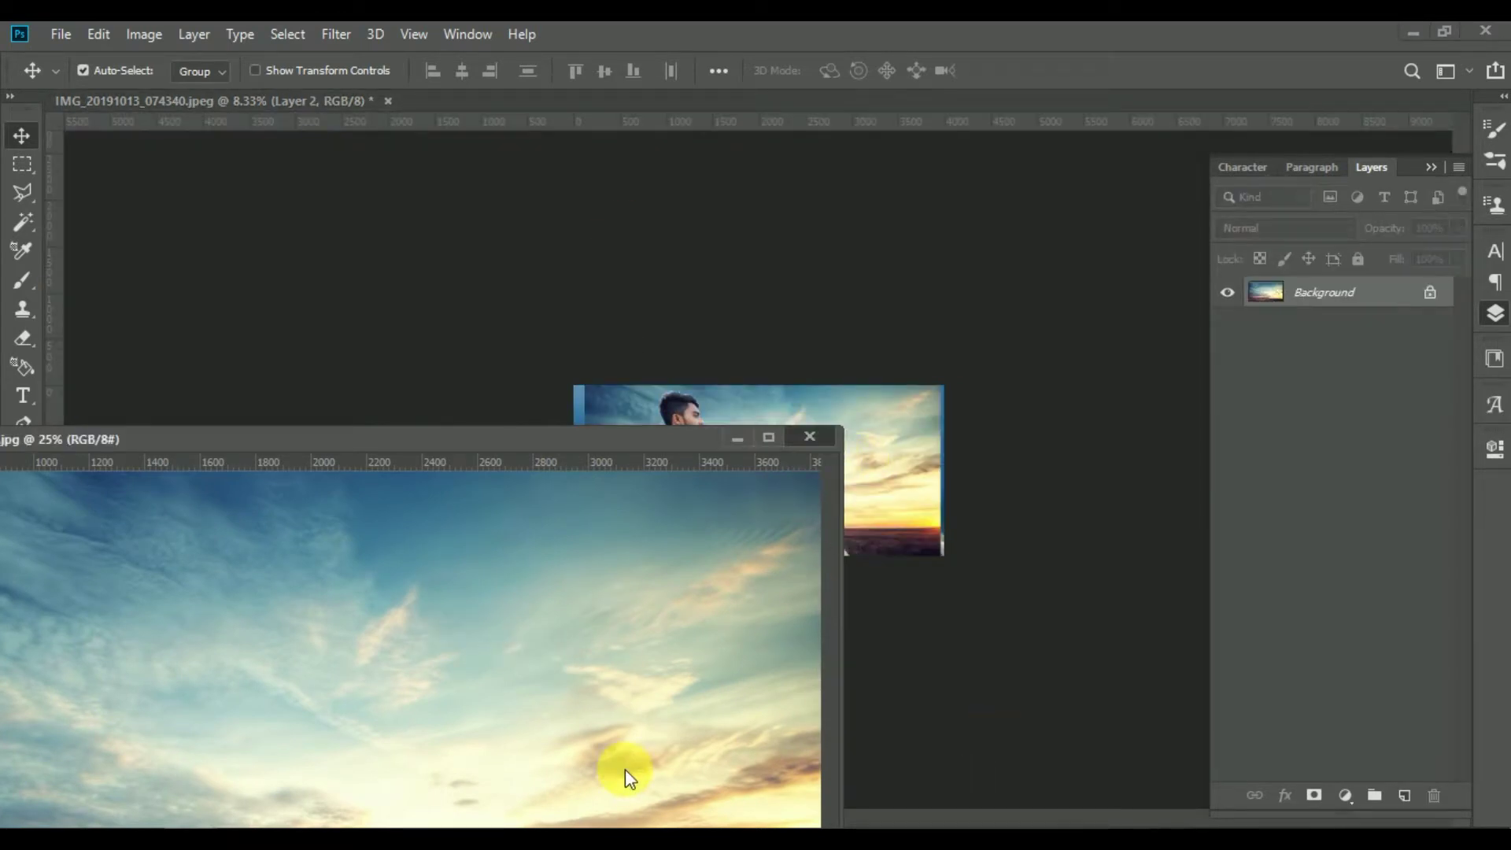
key("ctrl+w")
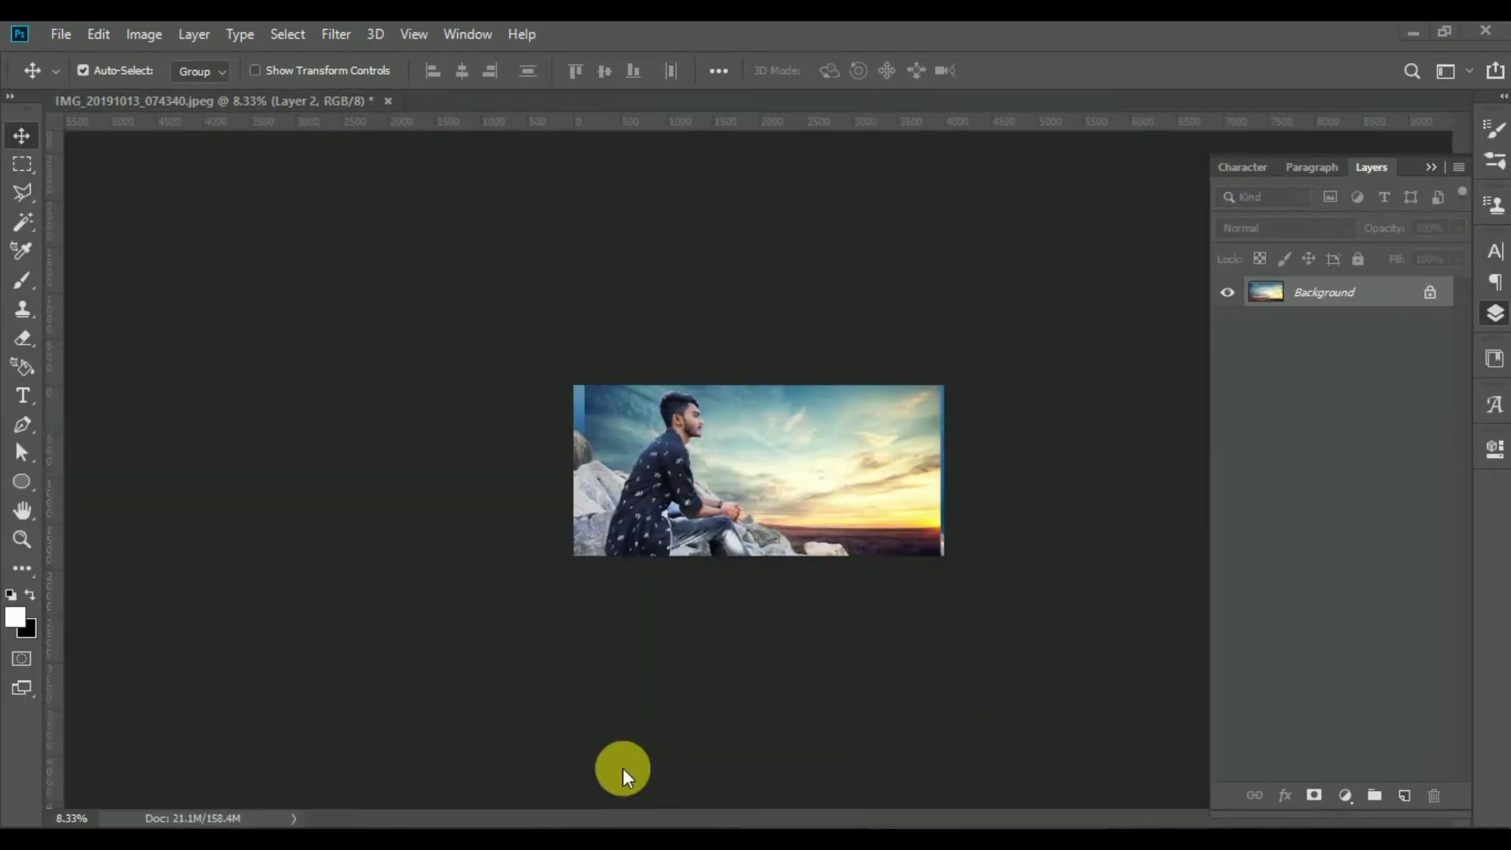
mouse_move(843, 489)
left_mouse_down()
mouse_move(919, 583)
mouse_move(968, 568)
left_mouse_up()
- Duplicate and enlarge the sky layer, then erase part of it beside the man's back
key("ctrl+j")
key("ctrl+t")
key("Return")
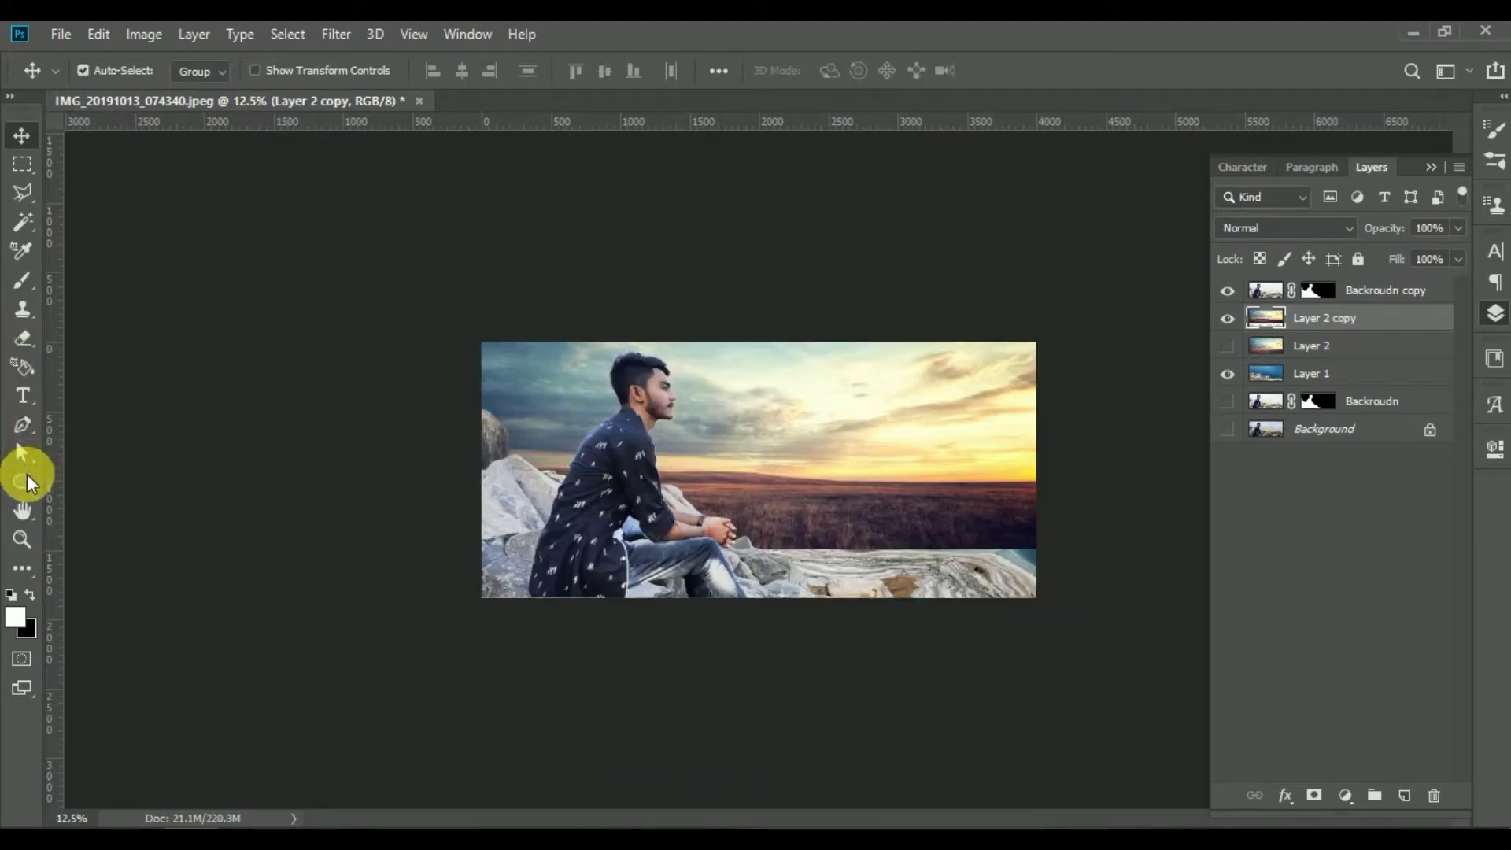
left_click(17, 340)
mouse_move(555, 494)
left_mouse_down()
mouse_move(662, 497)
mouse_move(431, 502)
mouse_move(281, 473)
mouse_move(734, 534)
mouse_move(964, 553)
mouse_move(1032, 543)
mouse_move(819, 550)
mouse_move(967, 564)
mouse_move(1093, 555)
mouse_move(1187, 522)
mouse_move(1302, 523)
mouse_move(762, 564)
mouse_move(769, 577)
mouse_move(674, 591)
mouse_move(850, 631)
mouse_move(789, 564)
mouse_move(837, 599)
left_mouse_up()
key("ctrl+plus")
- Erase the sky layer's dark lower band to reveal the lake water below the horizon
left_click(1431, 167)
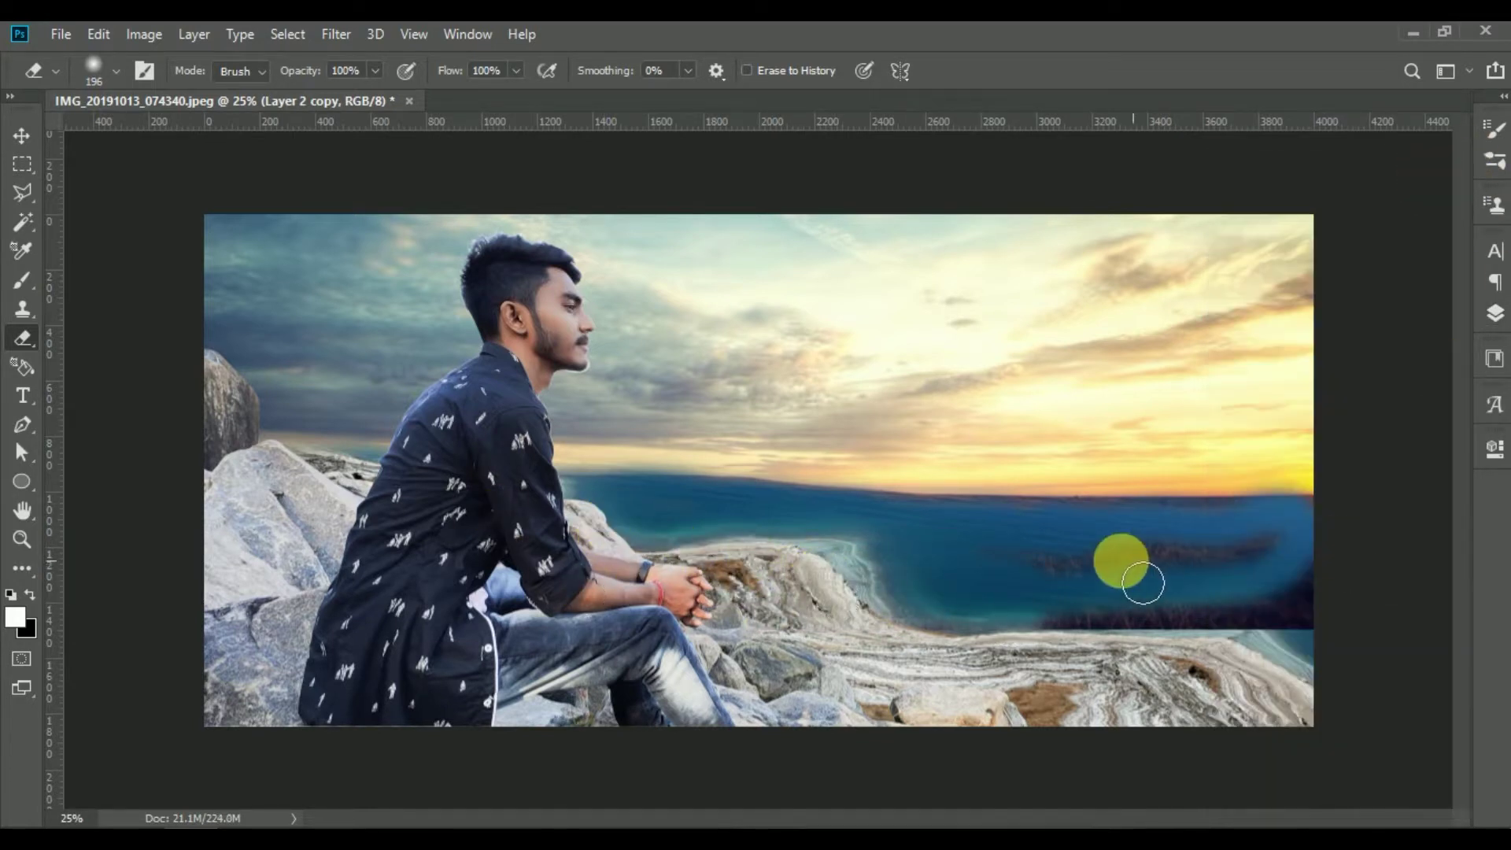
mouse_move(1338, 606)
left_mouse_down()
mouse_move(1097, 627)
mouse_move(1259, 630)
left_mouse_up()
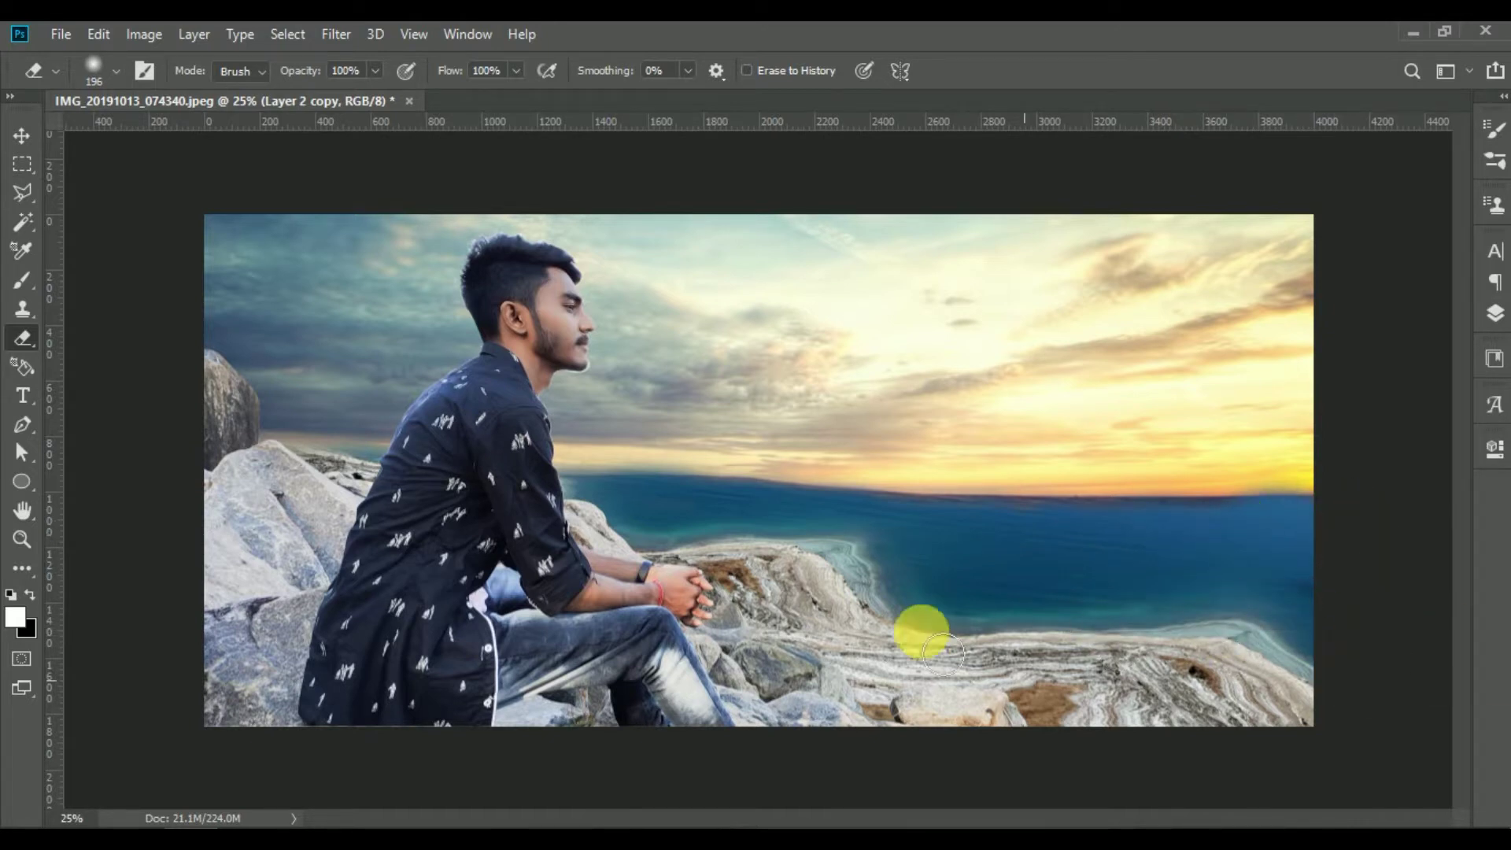
left_click(21, 135)
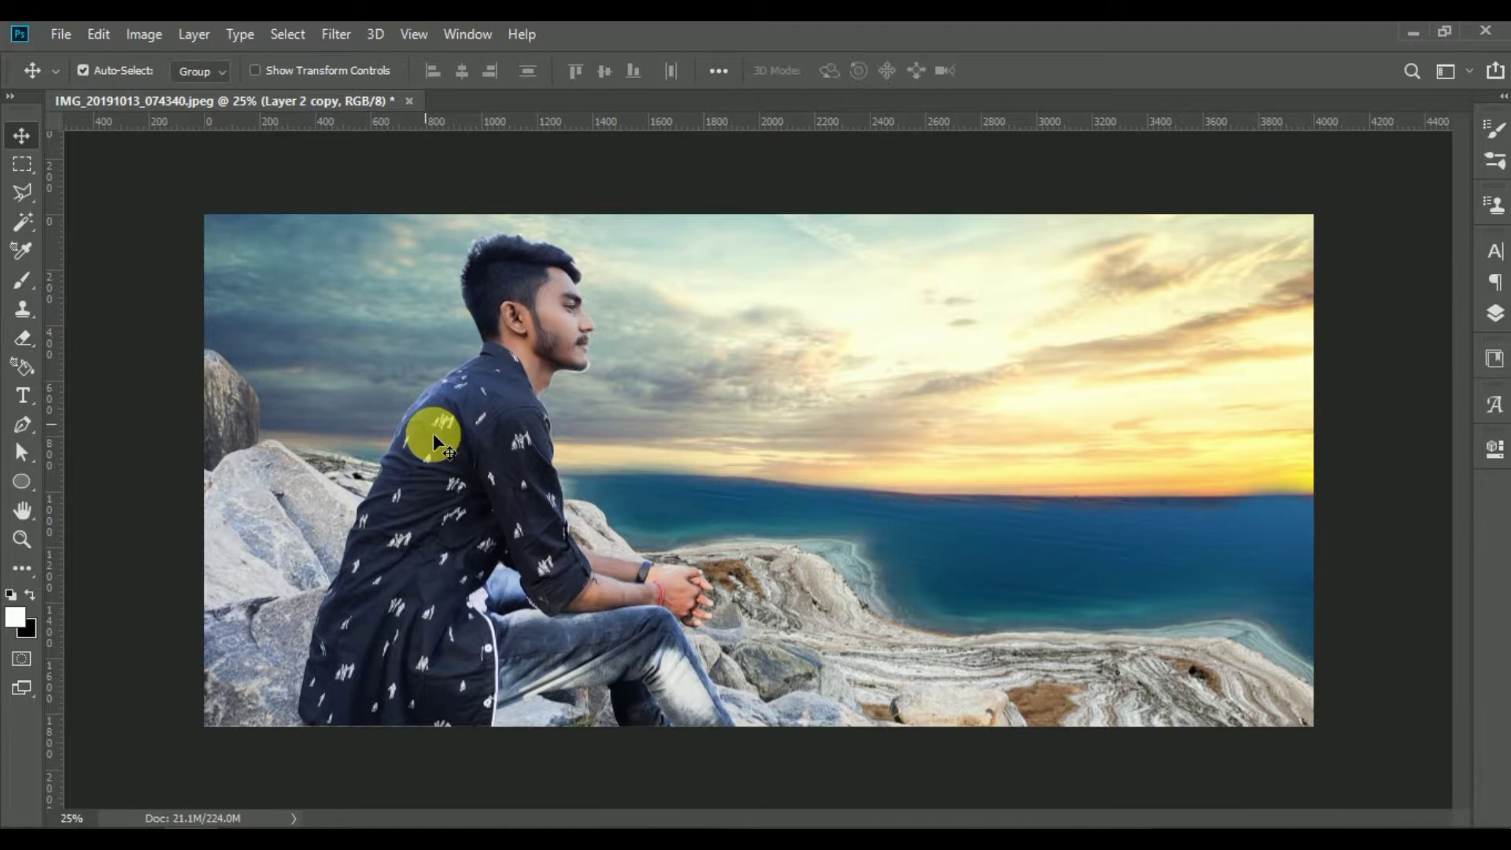
key("ctrl+minus")
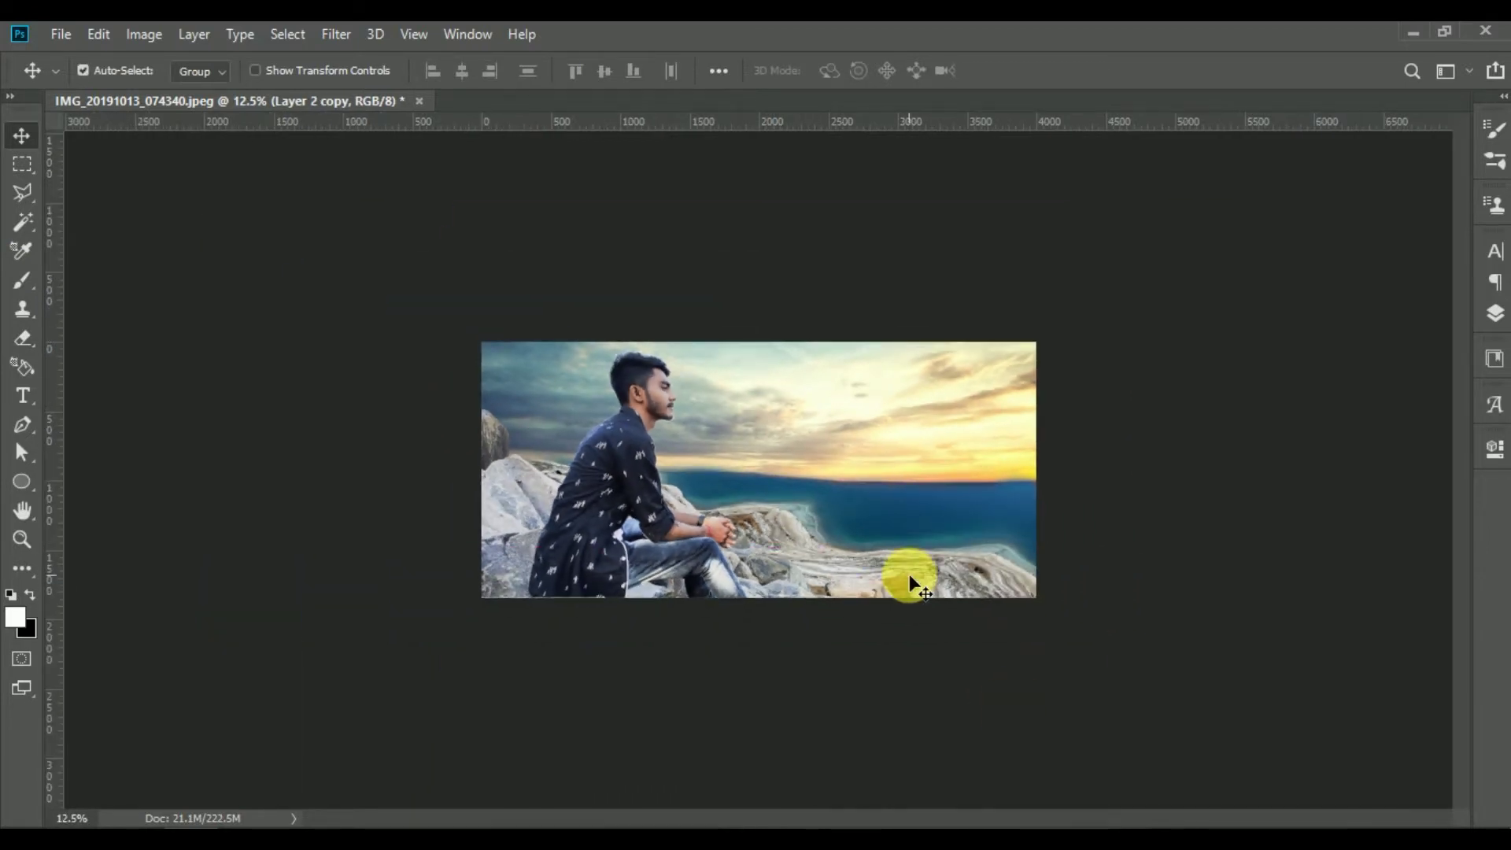
- Apply the layer mask on the Backroudn copy layer
scroll(905, 560, "up", 6)
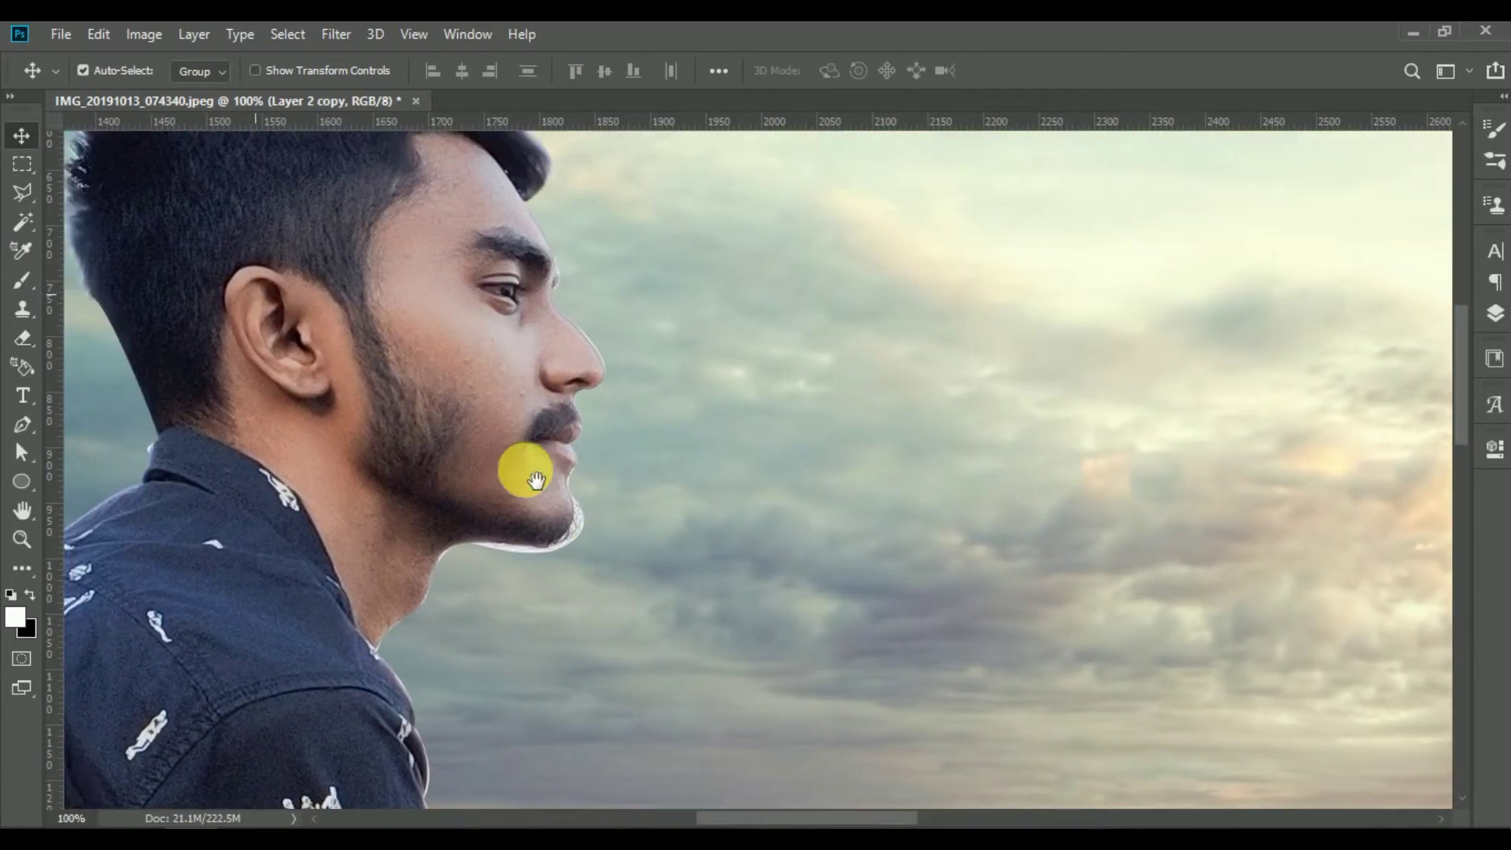
scroll(740, 589, "up", 1)
scroll(708, 472, "up", 1)
scroll(717, 429, "up", 1)
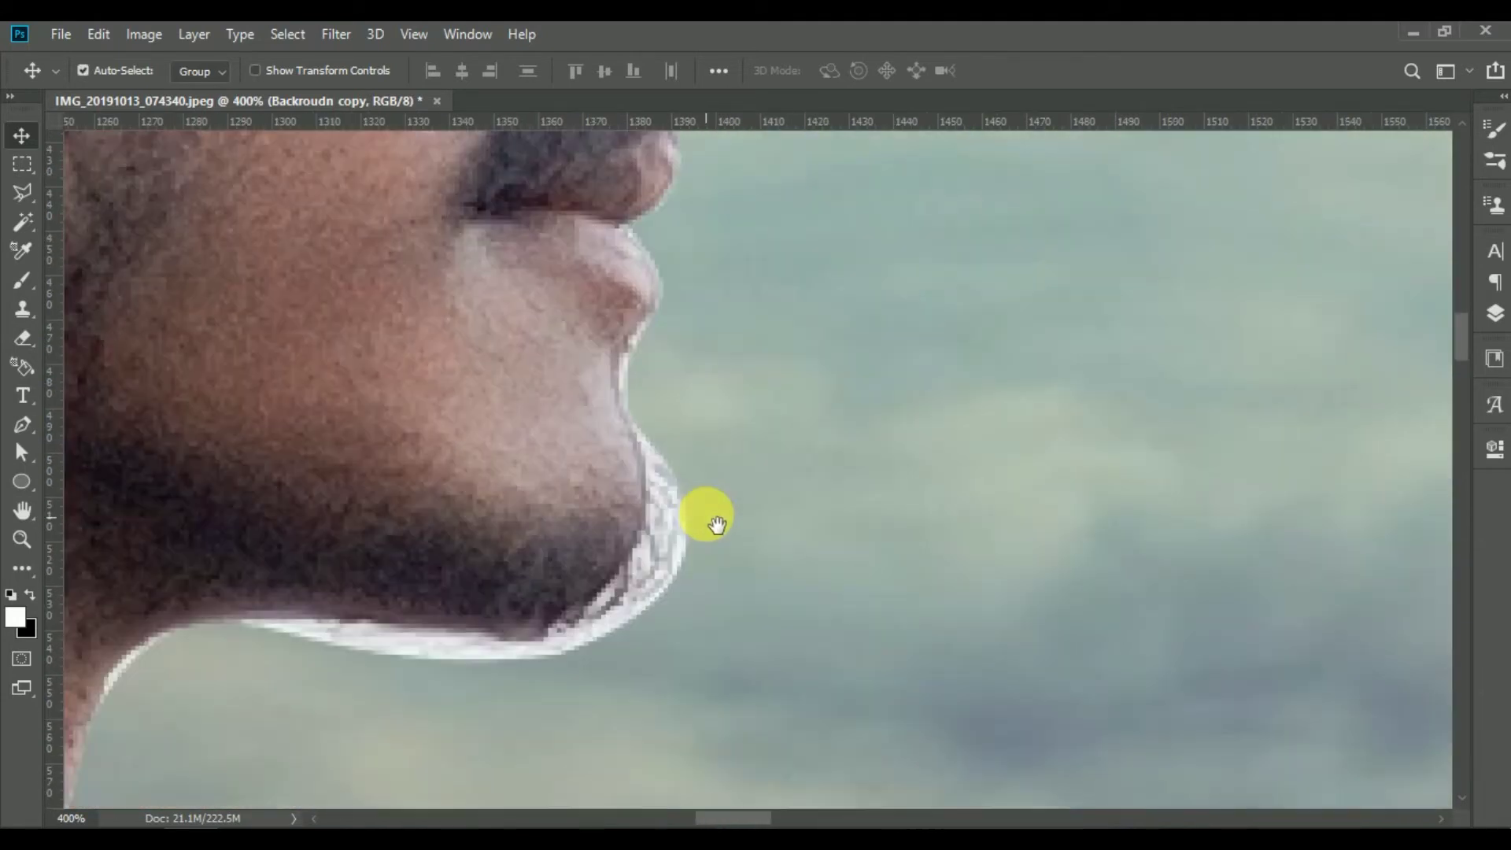
scroll(702, 512, "up", 1)
left_click(1498, 323)
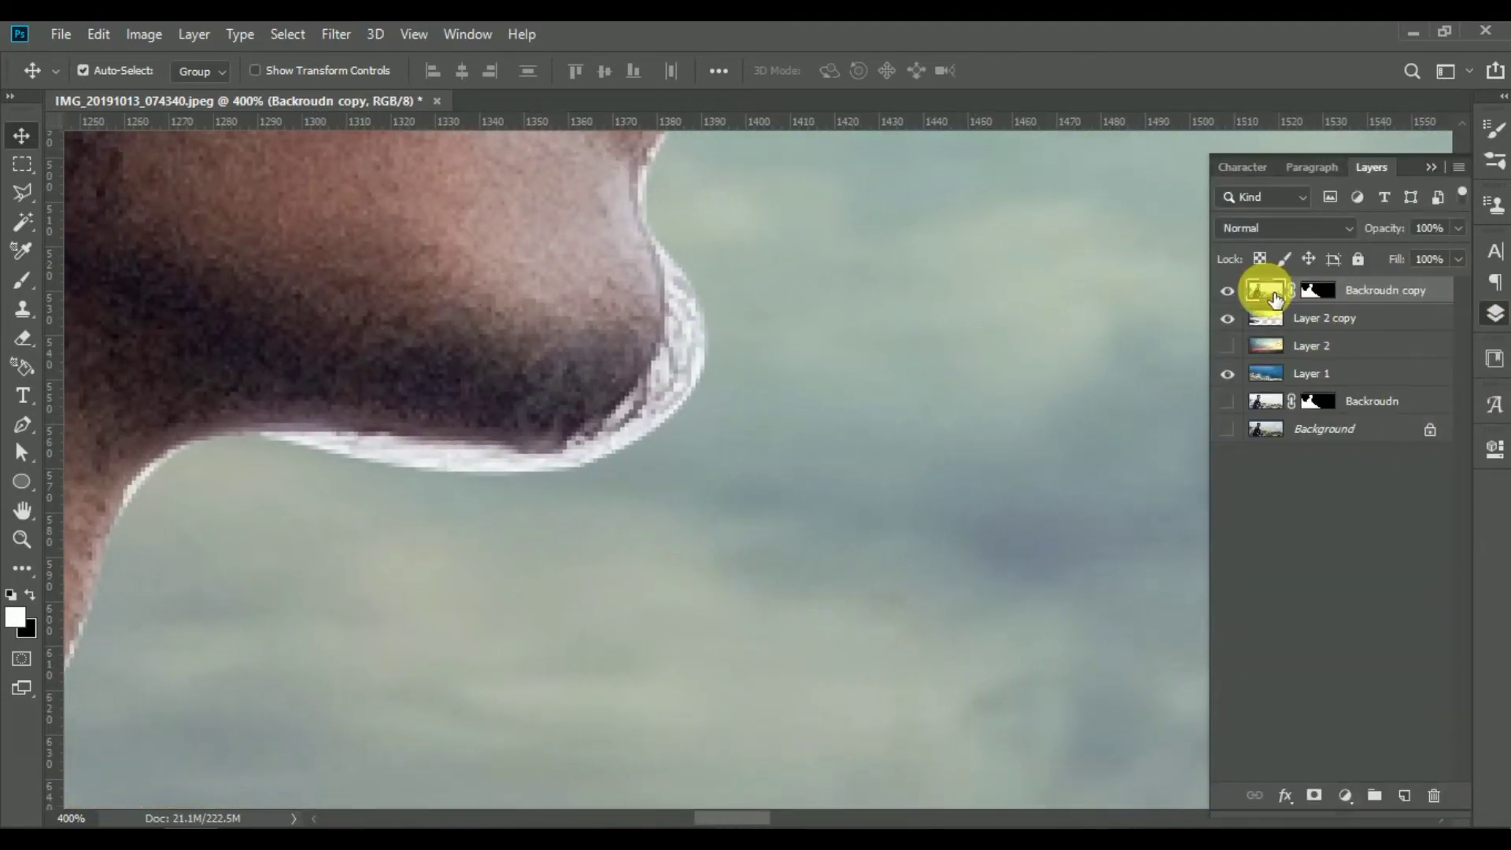
key("Delete")
key("ctrl+z")
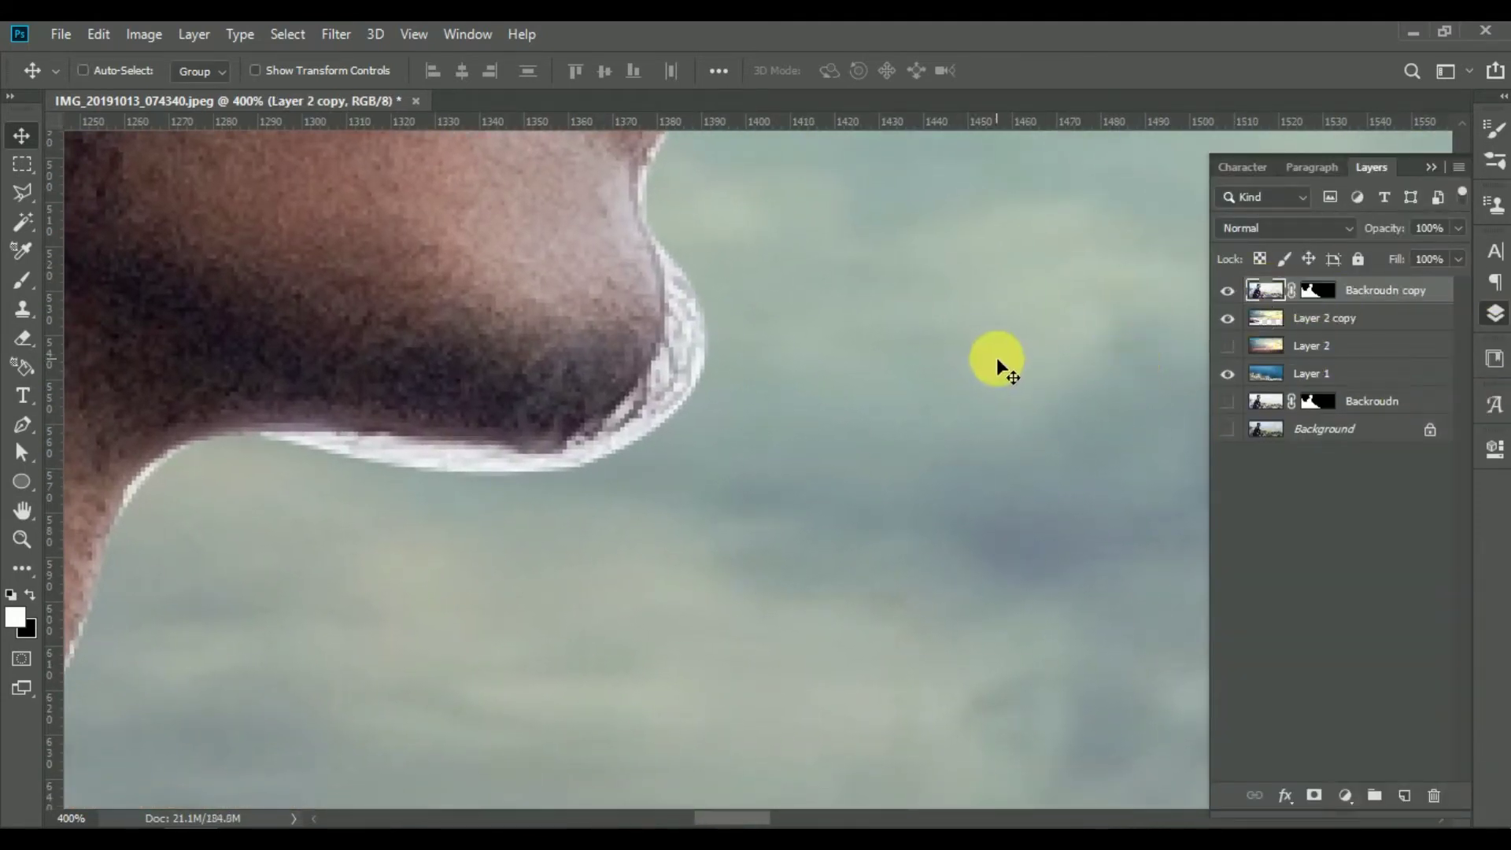
right_click(1257, 303)
right_click(1315, 288)
left_click(1306, 348)
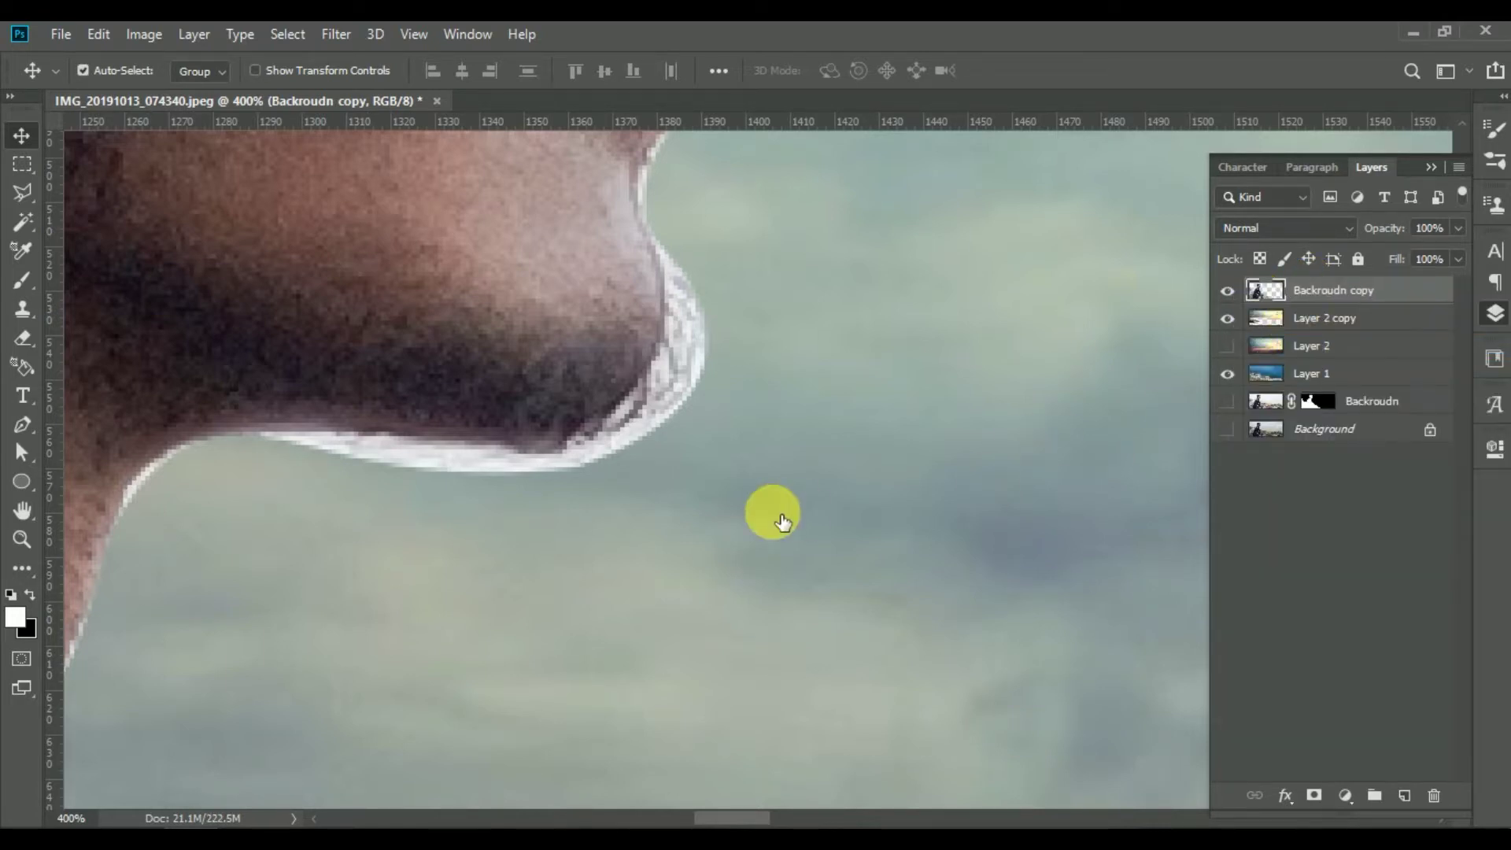
- With a 9 px Eraser, erase the white halo beside and under the chin
left_click(30, 333)
right_click(975, 462)
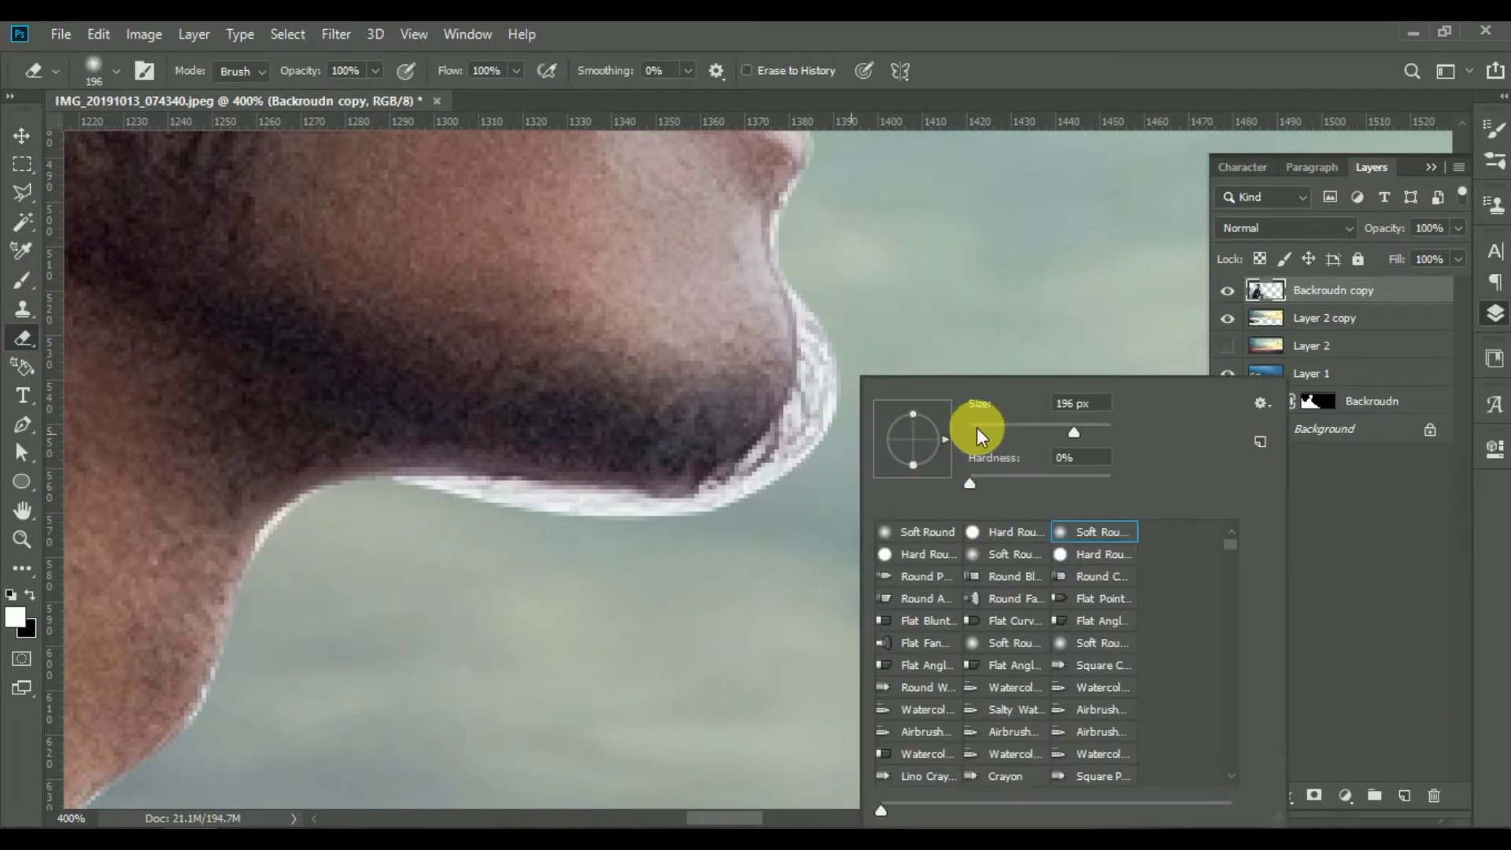
left_click(977, 435)
left_click(847, 341)
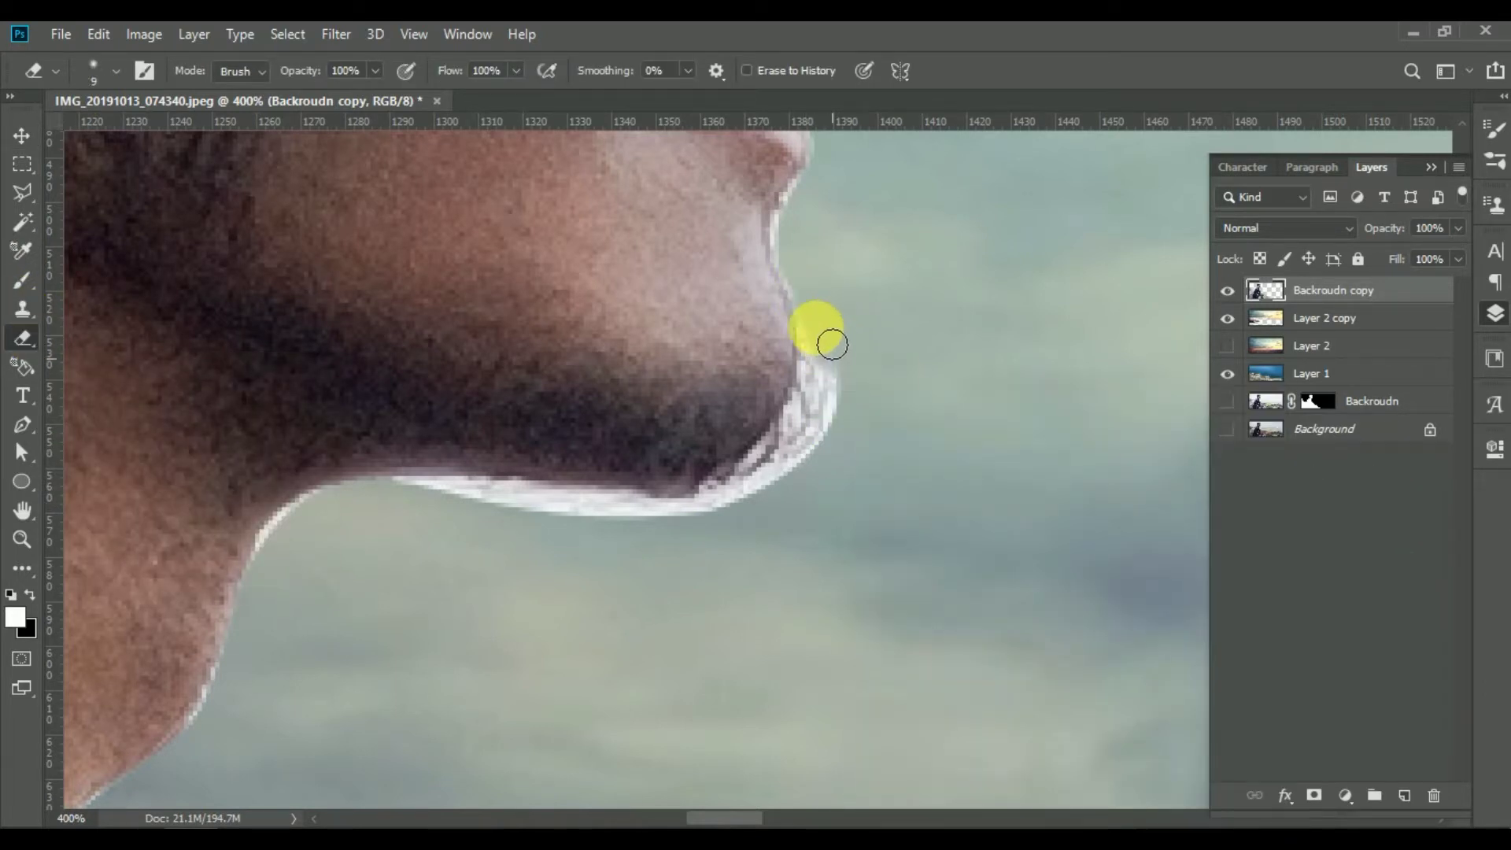
key("ctrl+z")
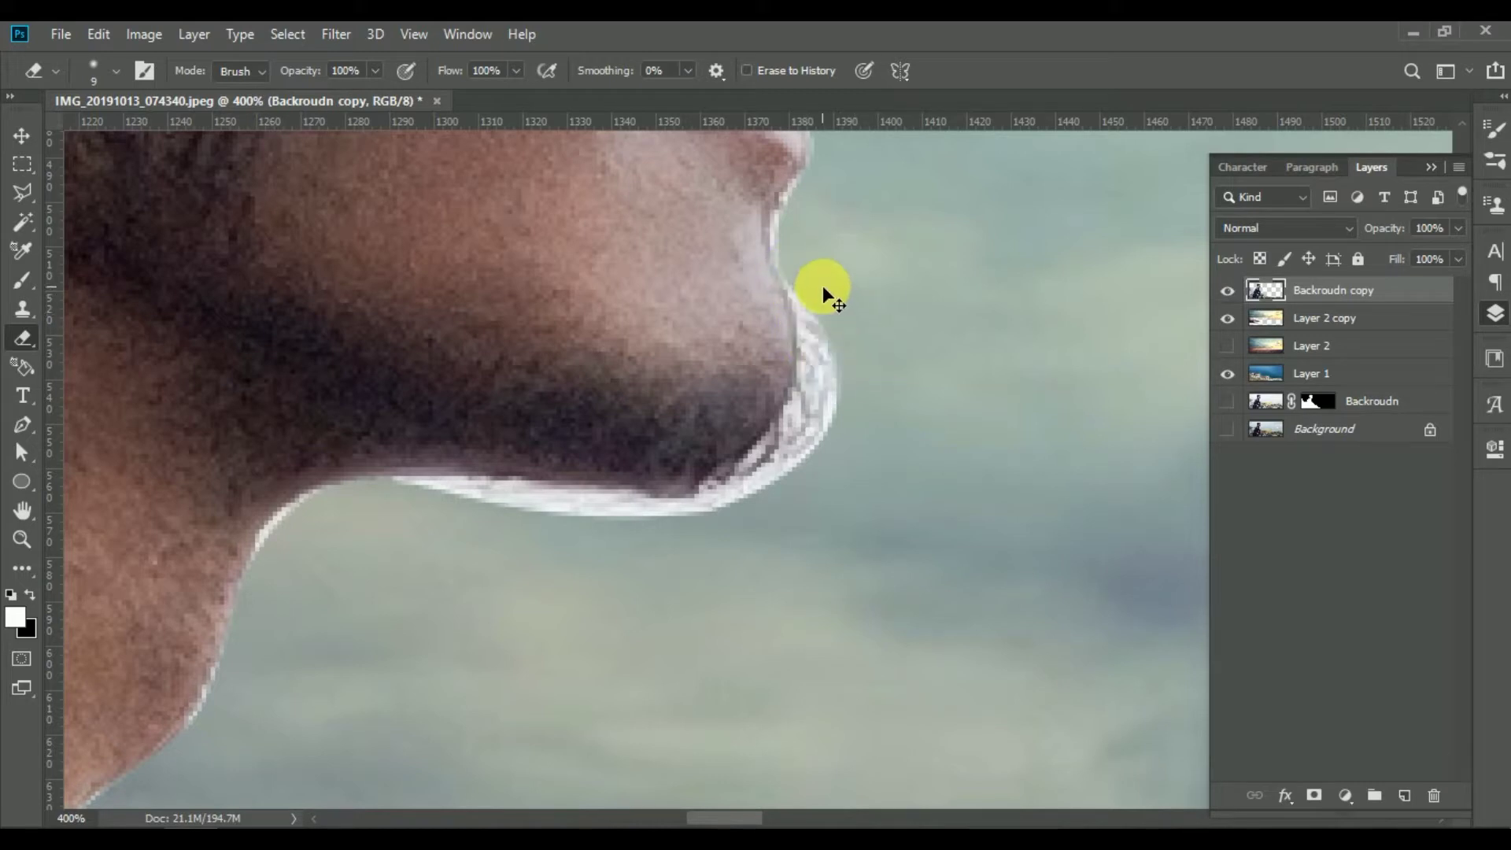
mouse_move(819, 295)
left_mouse_down()
mouse_move(867, 418)
mouse_move(827, 347)
mouse_move(846, 362)
left_mouse_up()
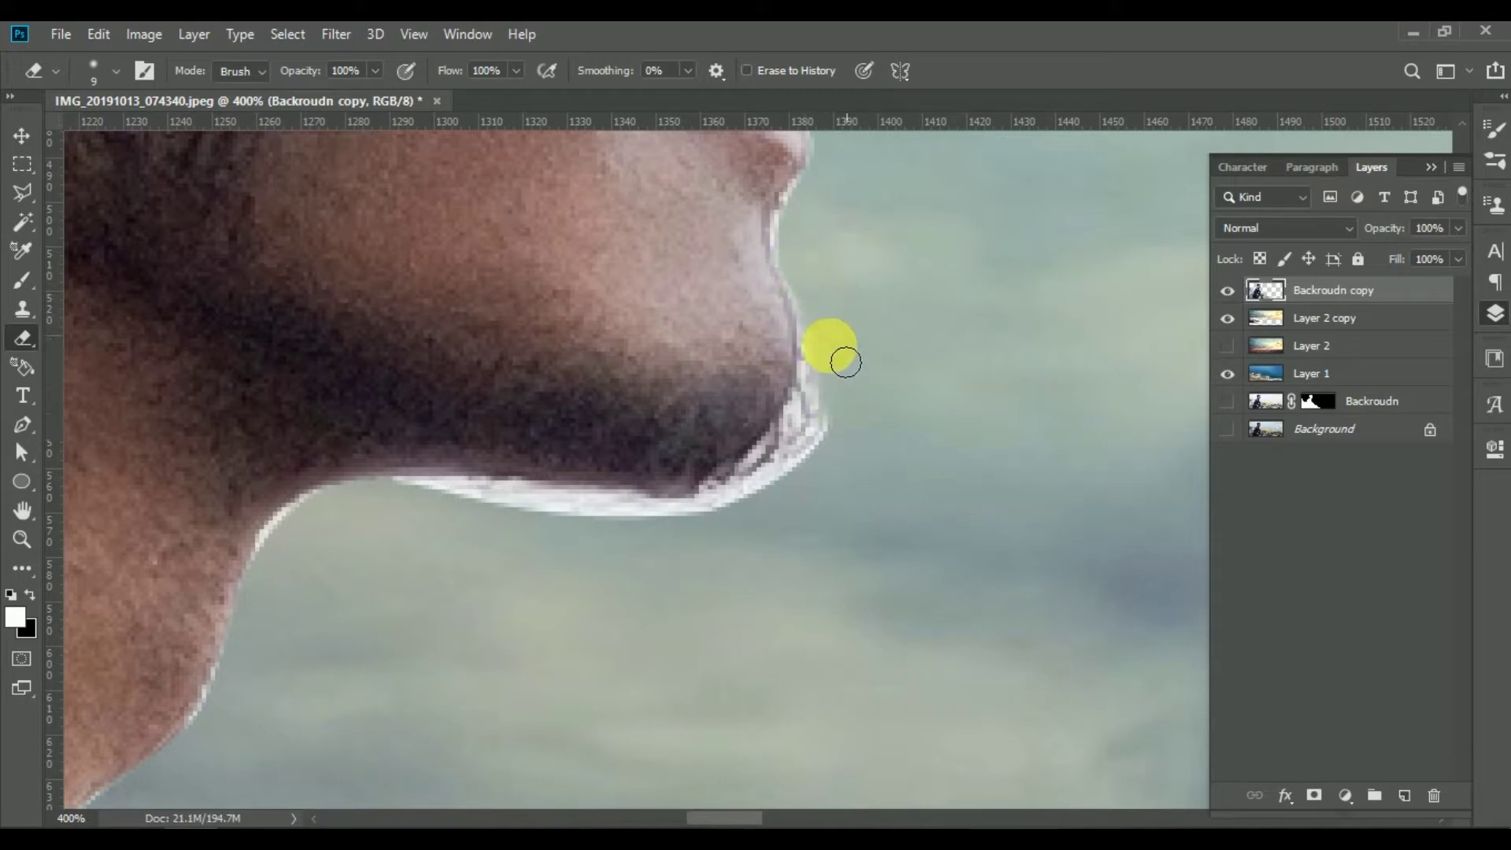
mouse_move(831, 450)
left_mouse_down()
mouse_move(664, 530)
mouse_move(702, 530)
mouse_move(425, 514)
mouse_move(750, 510)
left_mouse_up()
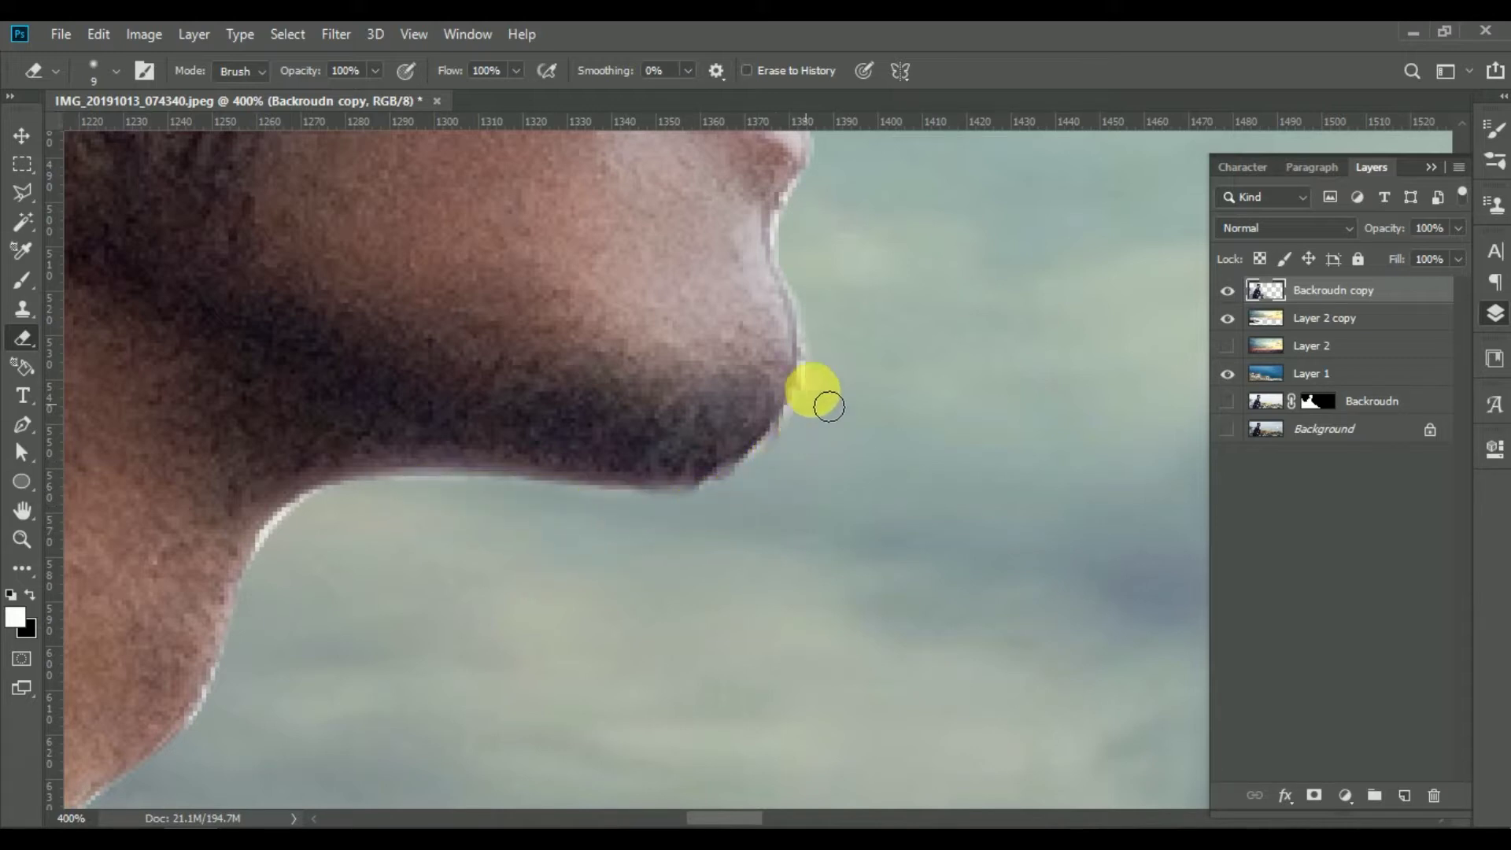
- Erase the white fringe along the neck, mustache edge and under the nose
left_click_drag(812, 231, 810, 445)
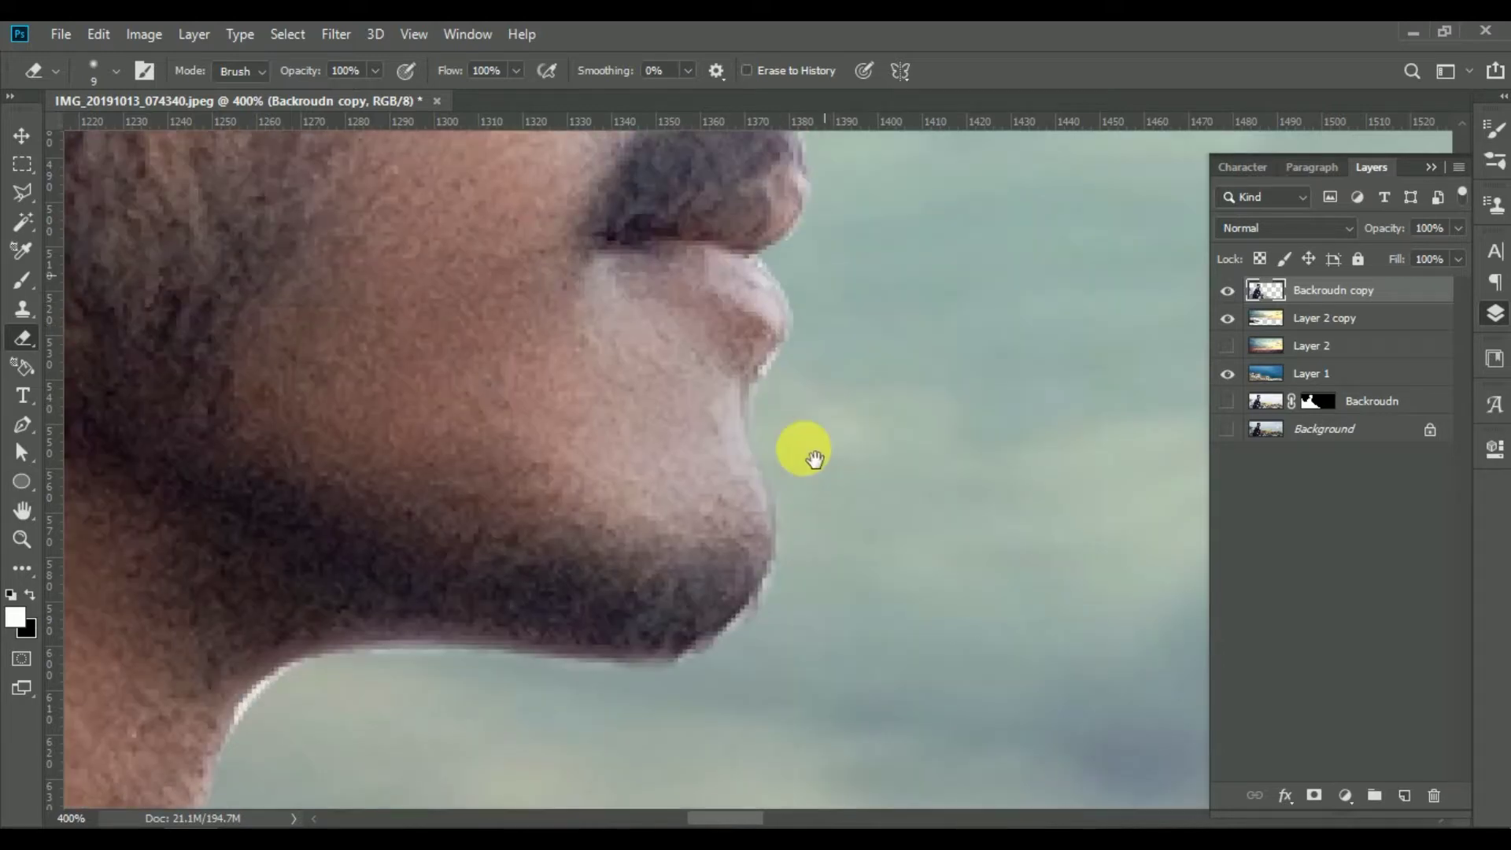
left_click_drag(869, 583, 819, 360)
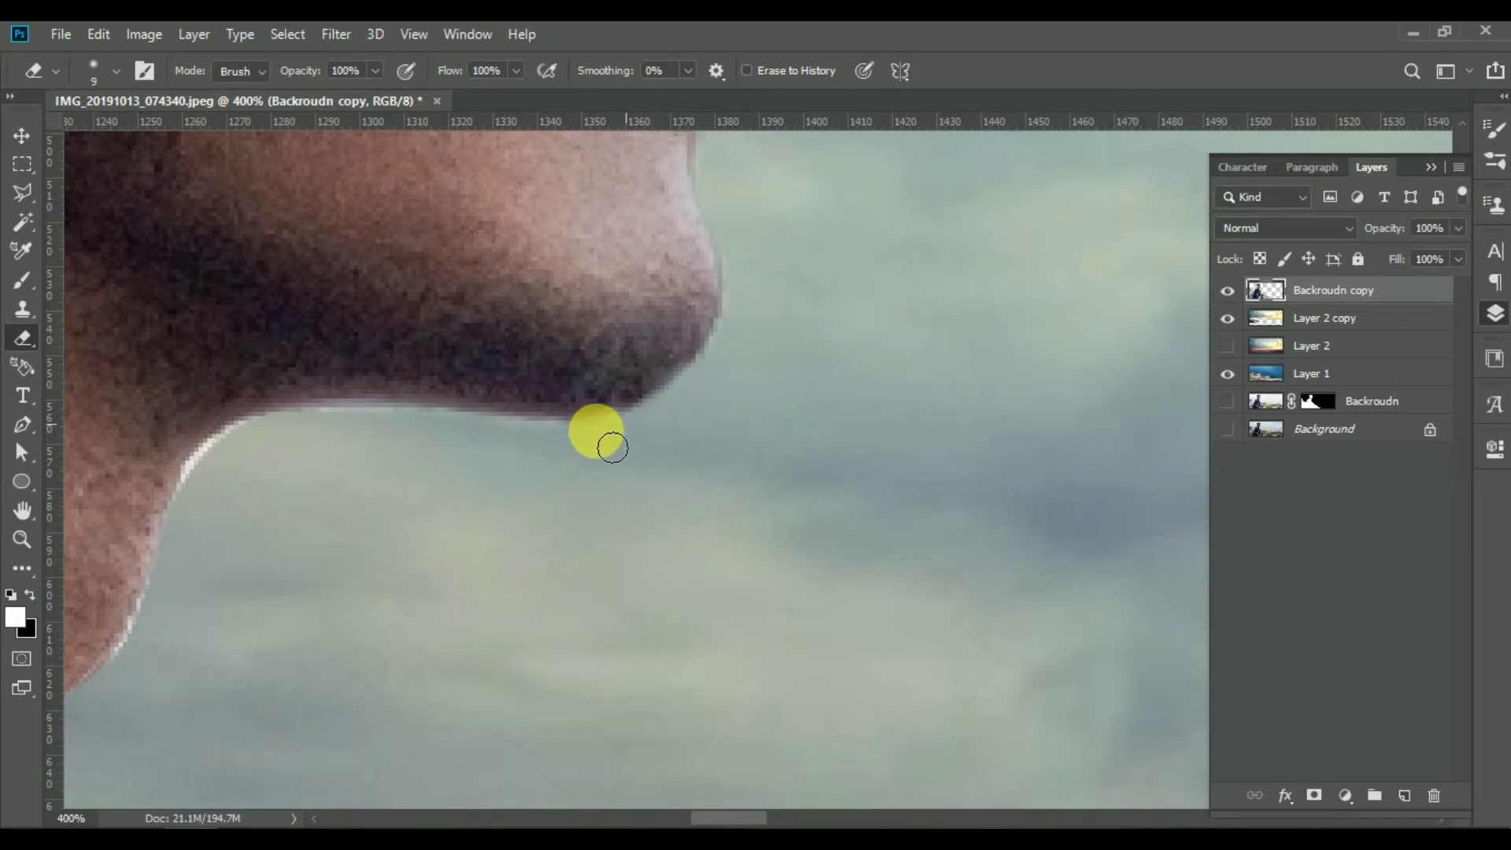
left_click_drag(532, 504, 931, 432)
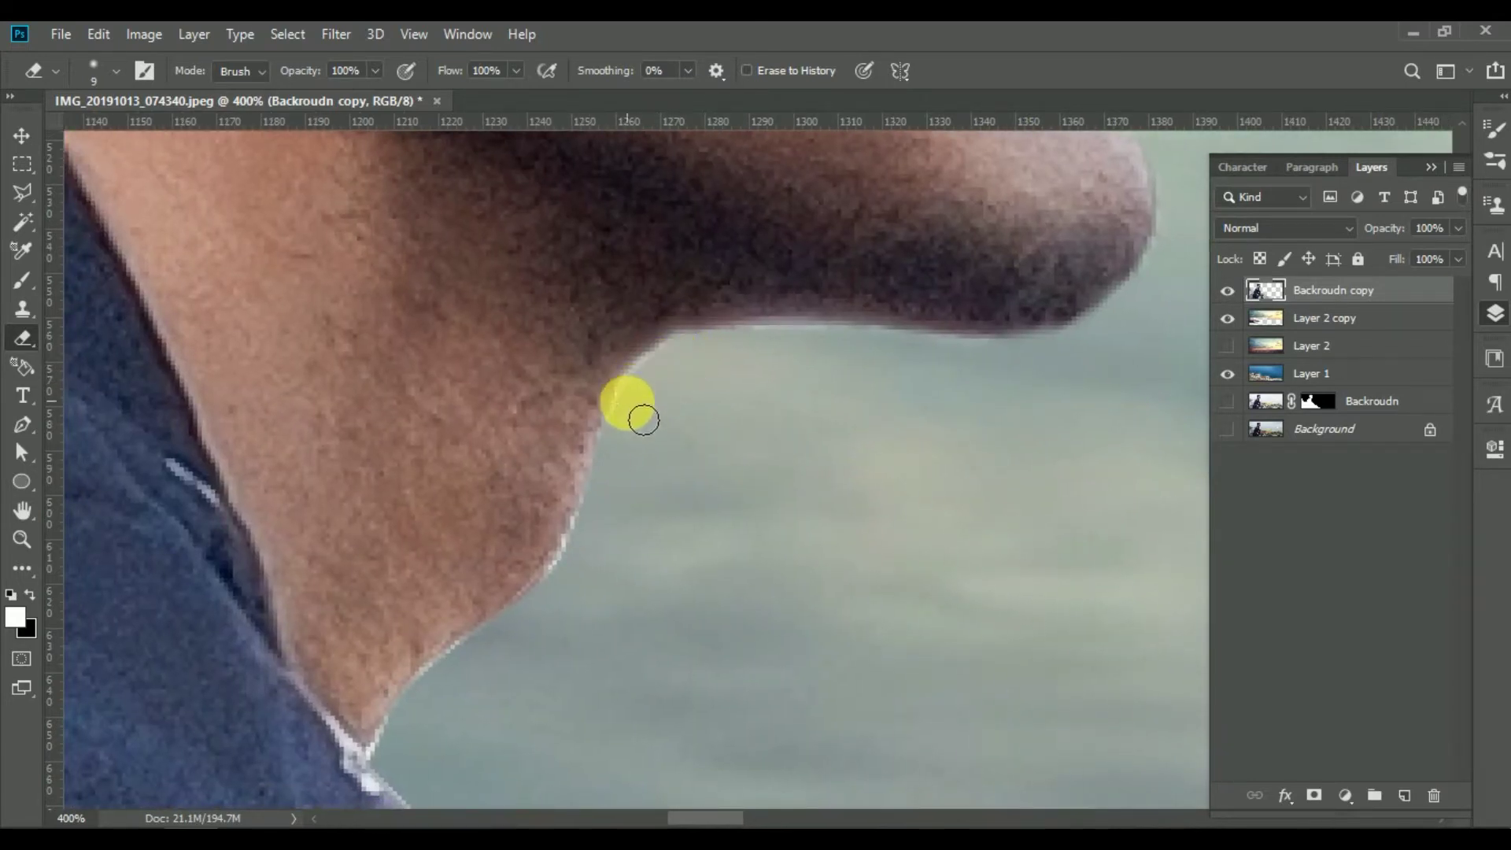
left_click_drag(709, 582, 776, 445)
left_click_drag(618, 466, 502, 601)
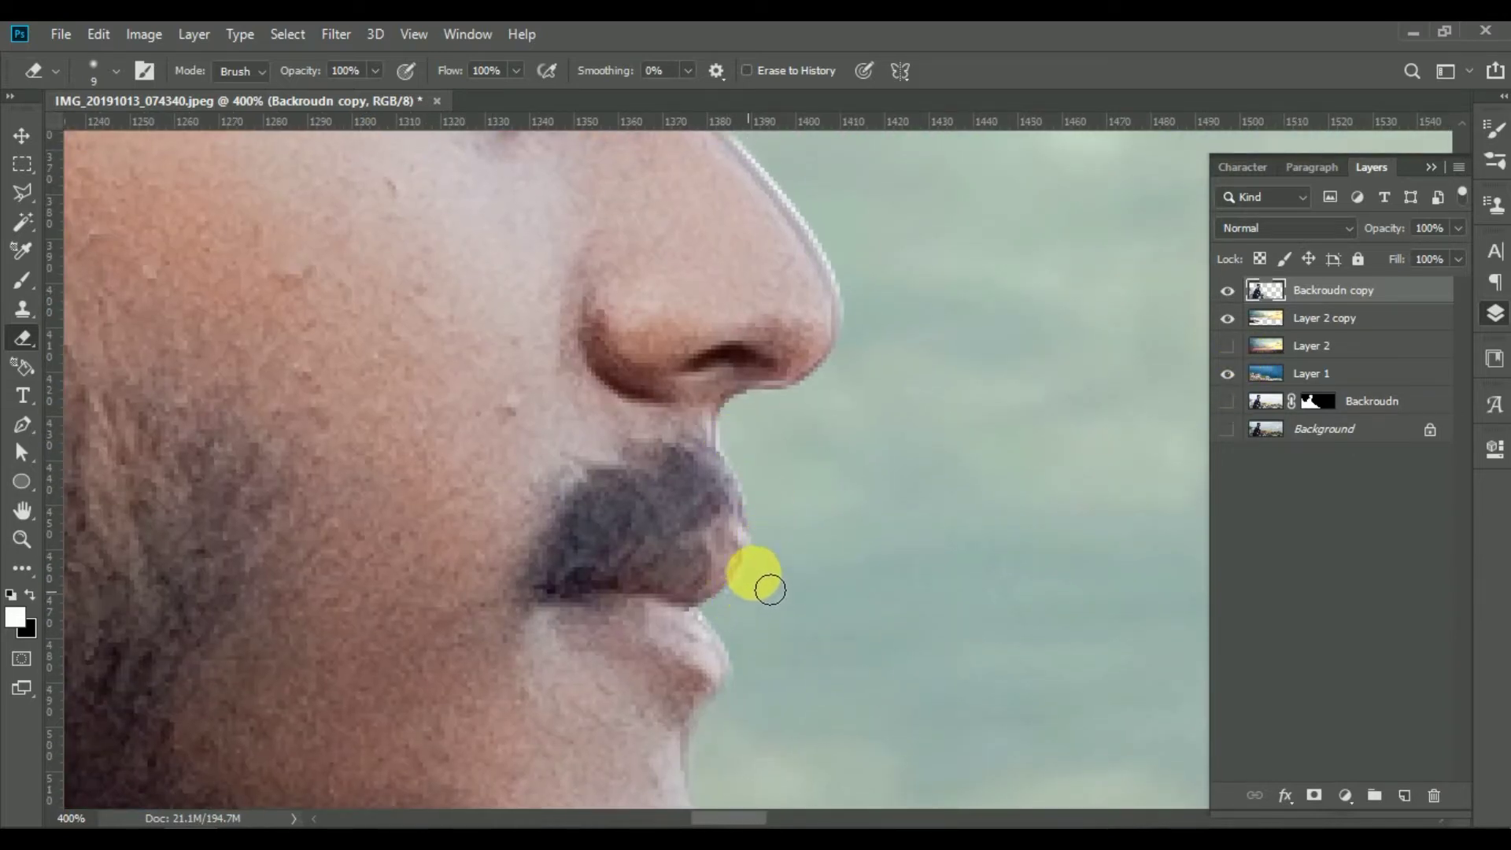
left_click_drag(770, 589, 771, 478)
left_click_drag(740, 430, 816, 428)
scroll(816, 428, "up", 3)
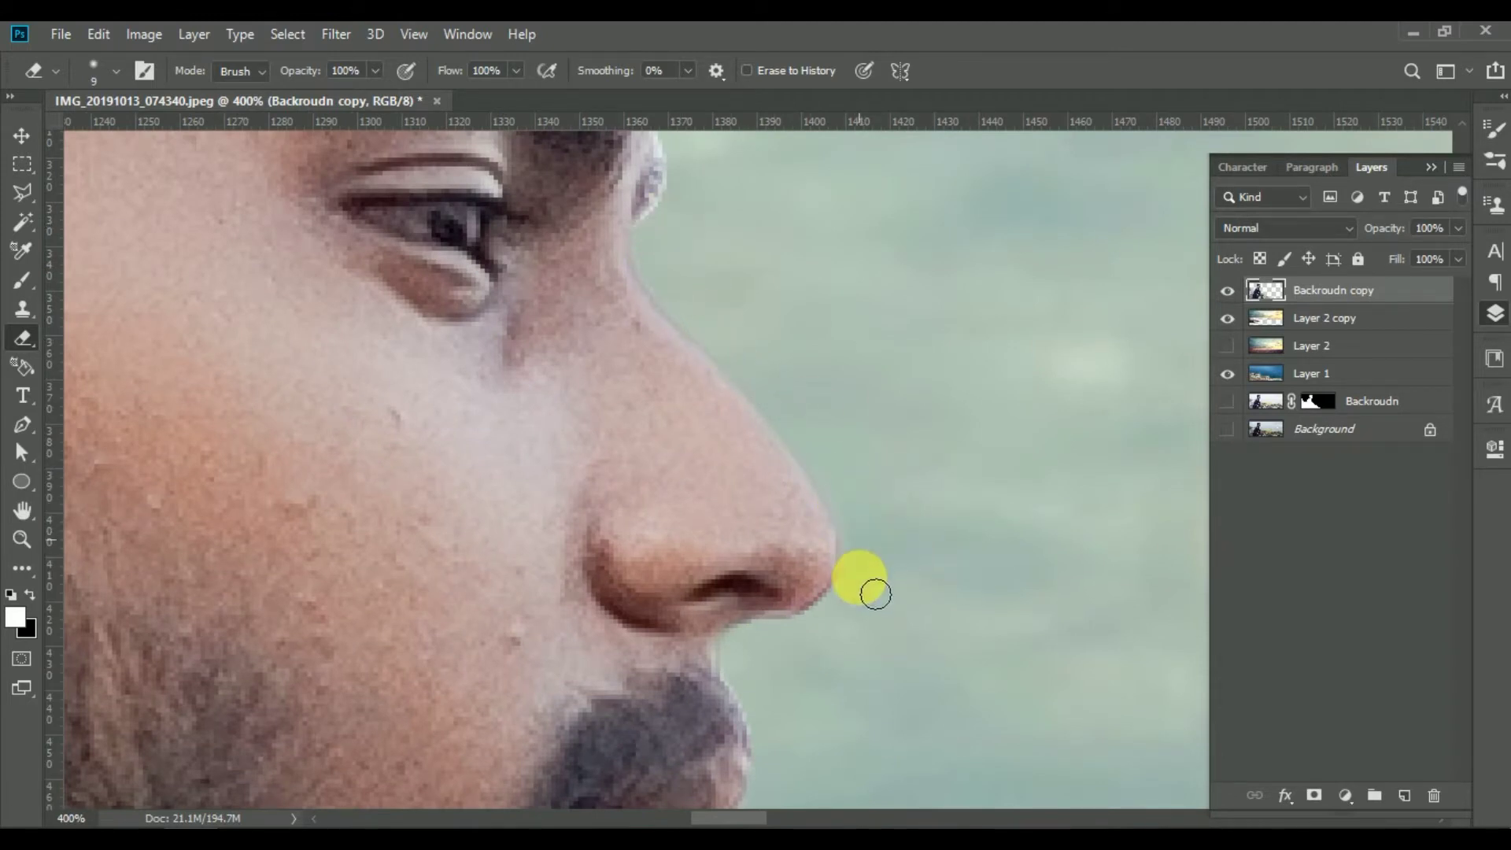
scroll(876, 594, "up", 5)
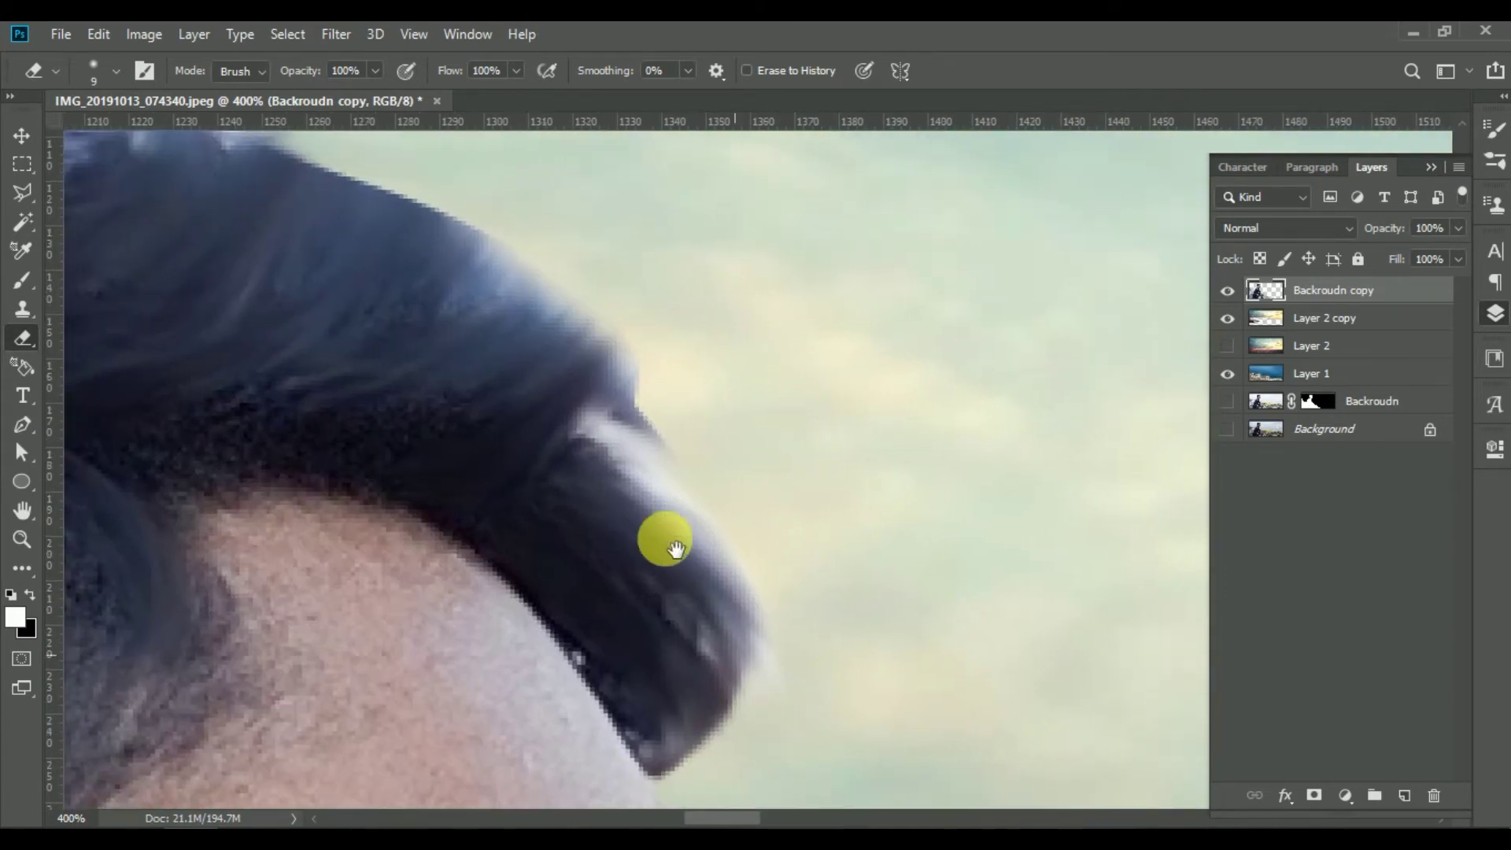
left_click_drag(658, 533, 921, 759)
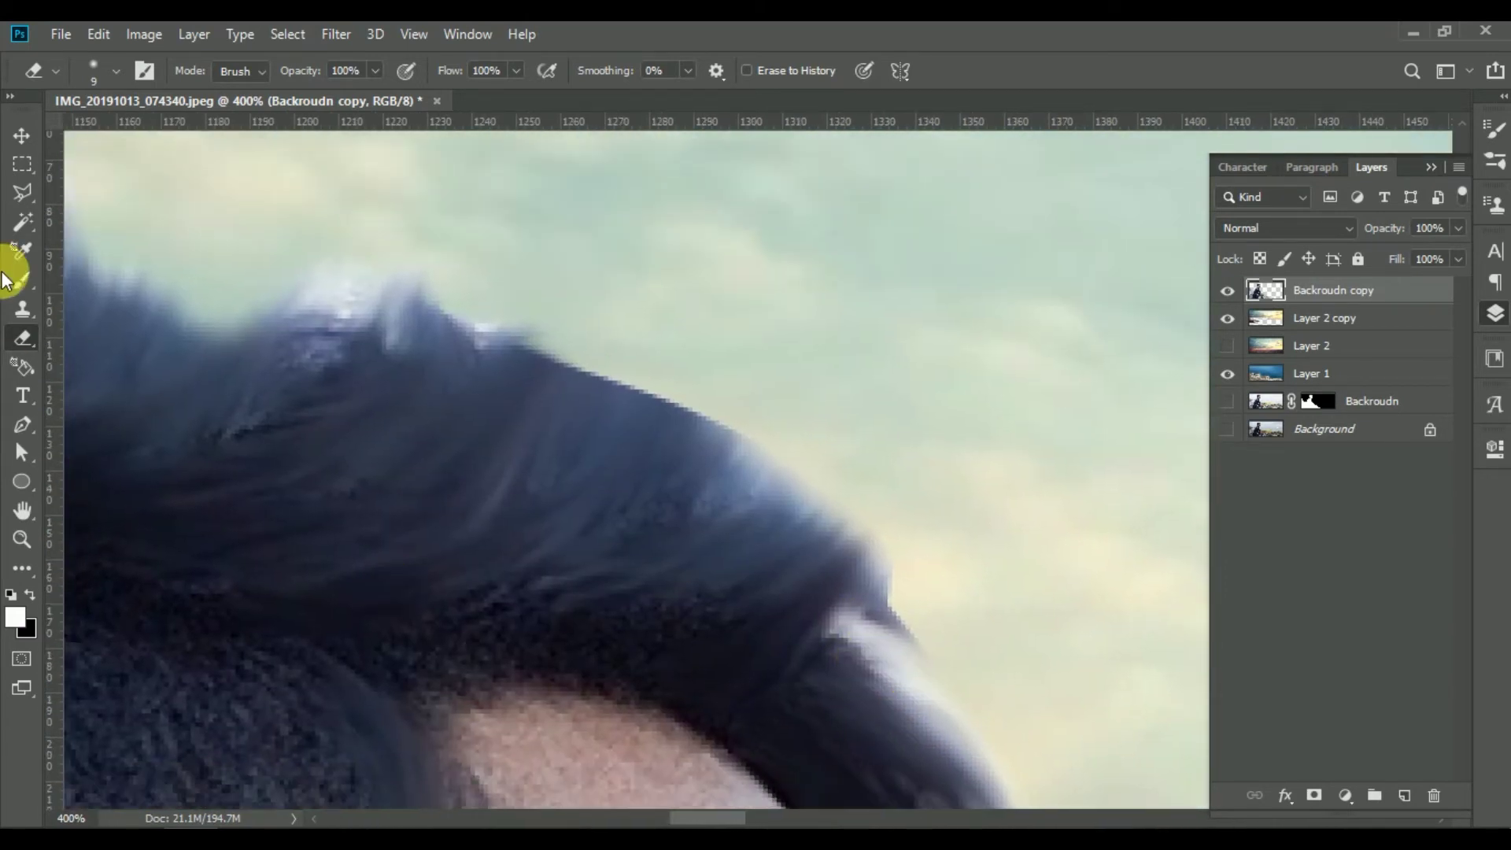
left_click(35, 568)
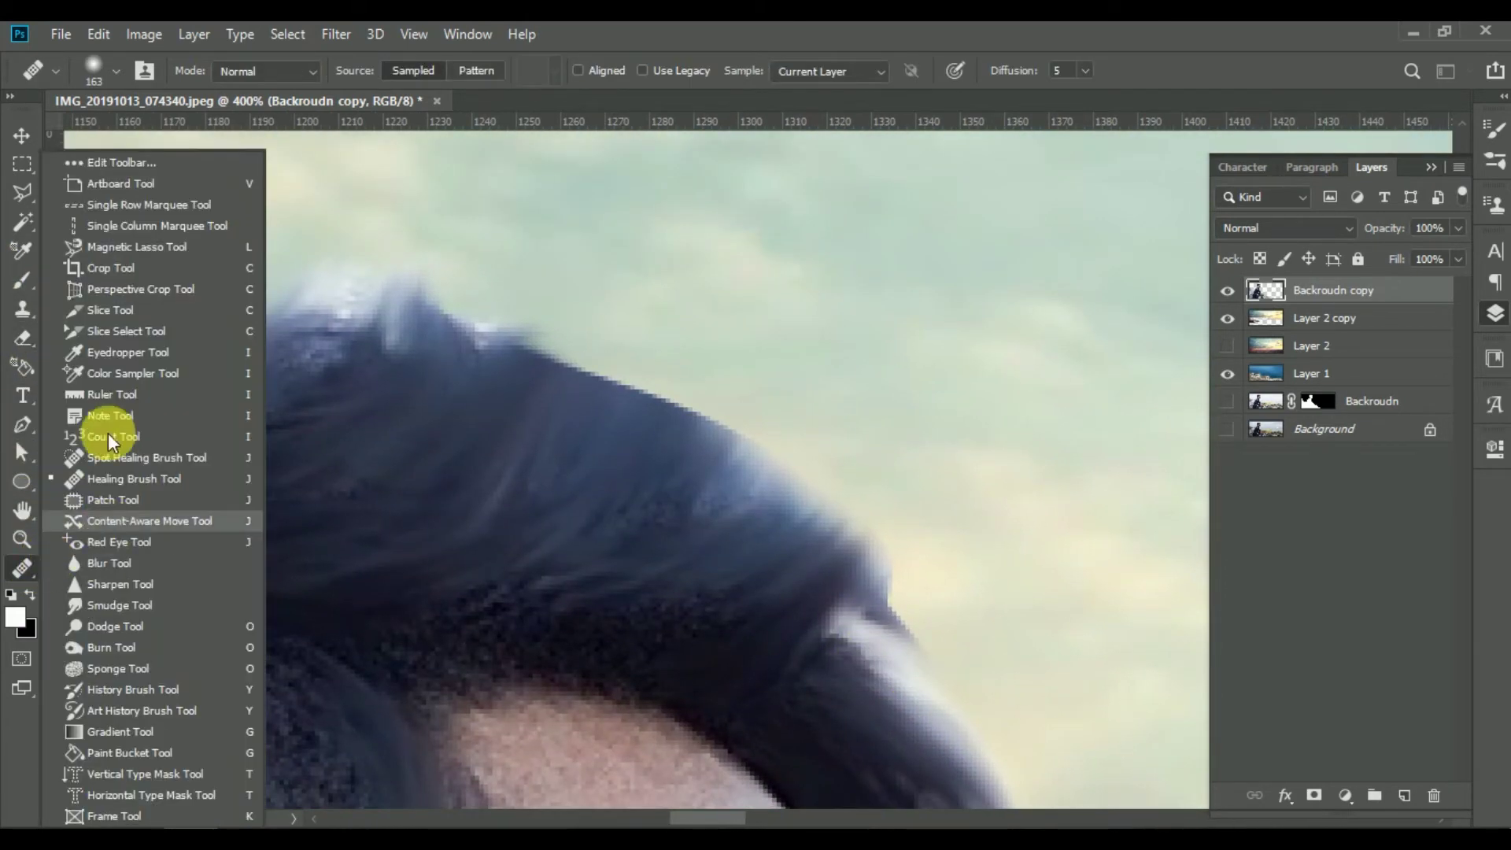
left_click(111, 610)
mouse_move(677, 531)
left_mouse_down()
mouse_move(753, 524)
mouse_move(708, 301)
mouse_move(606, 386)
left_mouse_up()
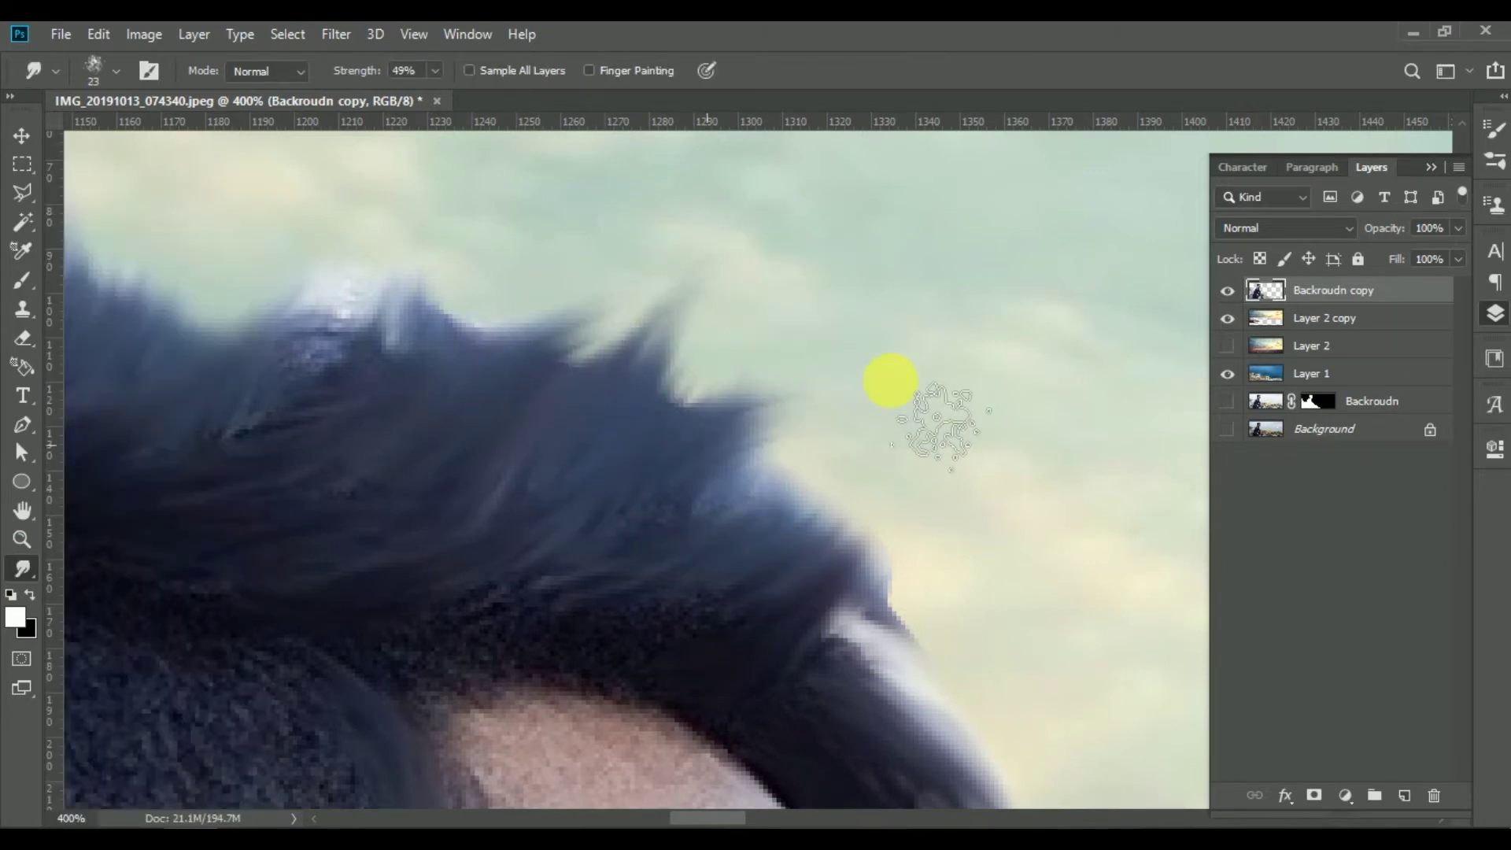
left_click_drag(610, 460, 1067, 476)
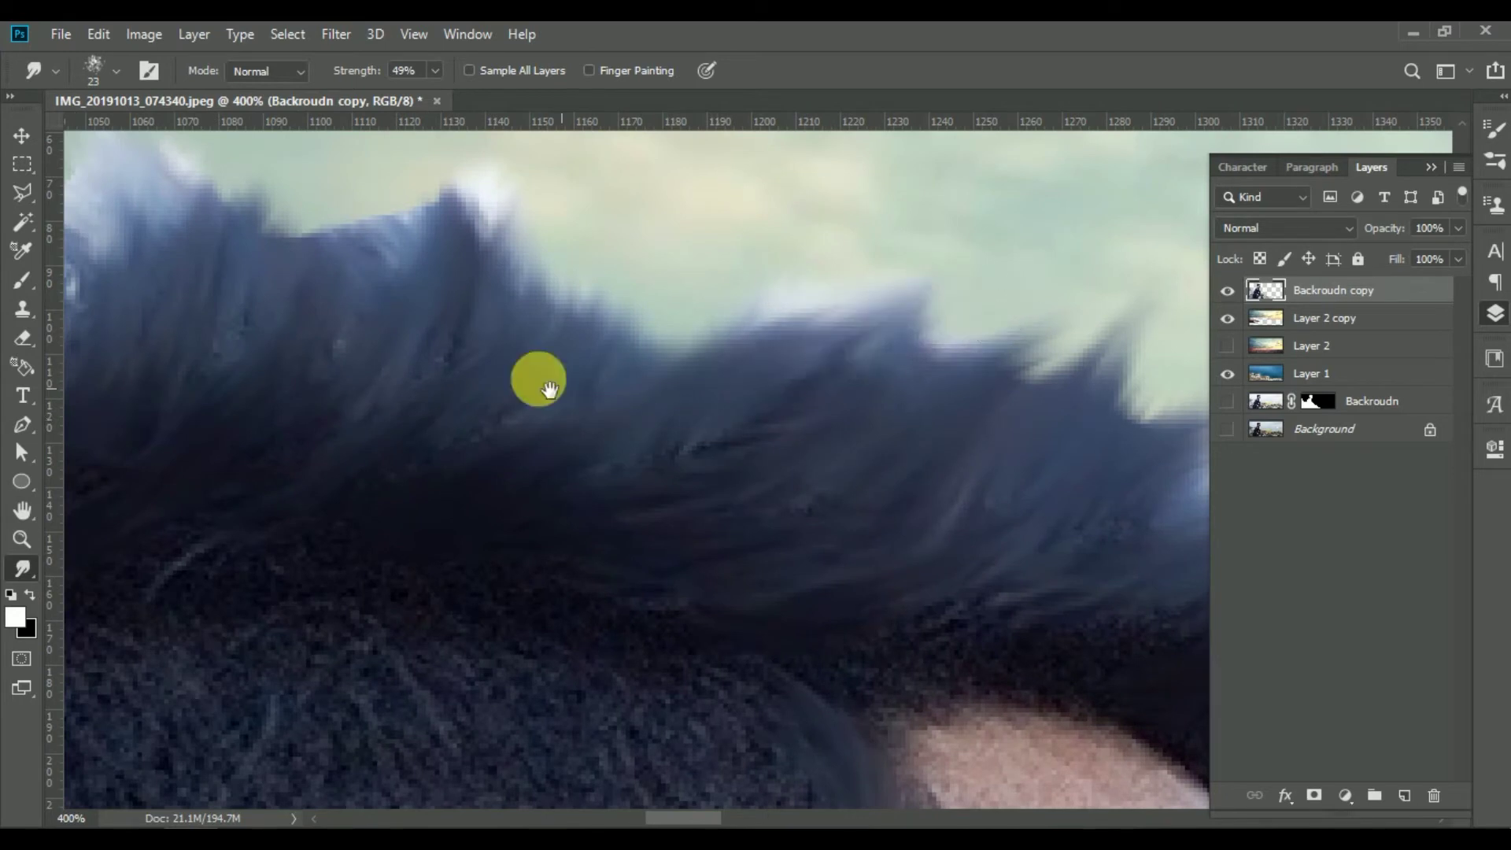
left_click_drag(673, 327, 1204, 399)
left_click_drag(367, 581, 610, 341)
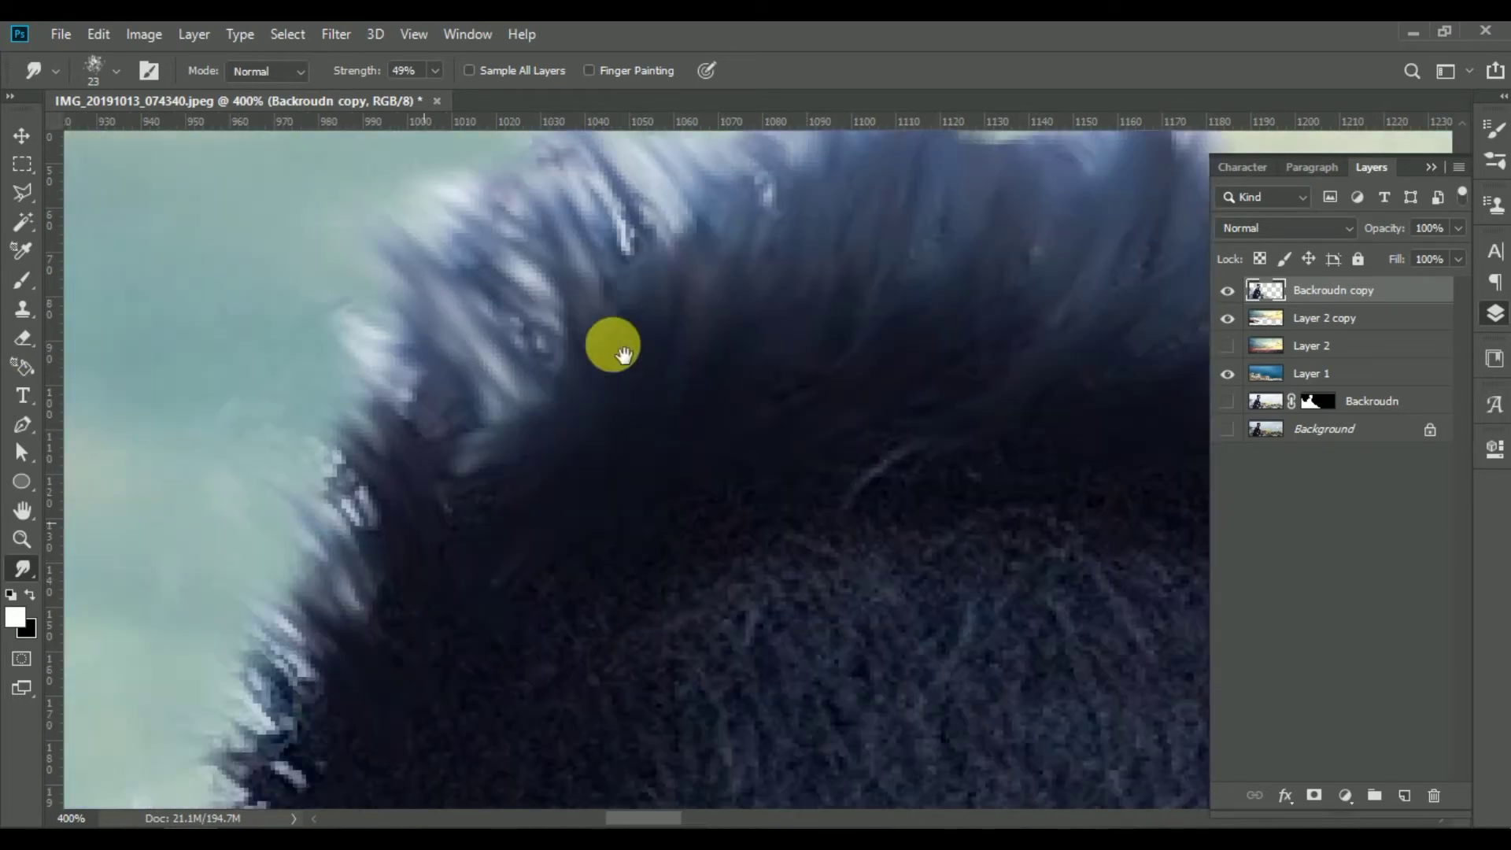
mouse_move(625, 513)
left_mouse_down()
mouse_move(422, 490)
mouse_move(469, 422)
mouse_move(243, 472)
mouse_move(247, 432)
mouse_move(61, 429)
mouse_move(193, 468)
left_mouse_up()
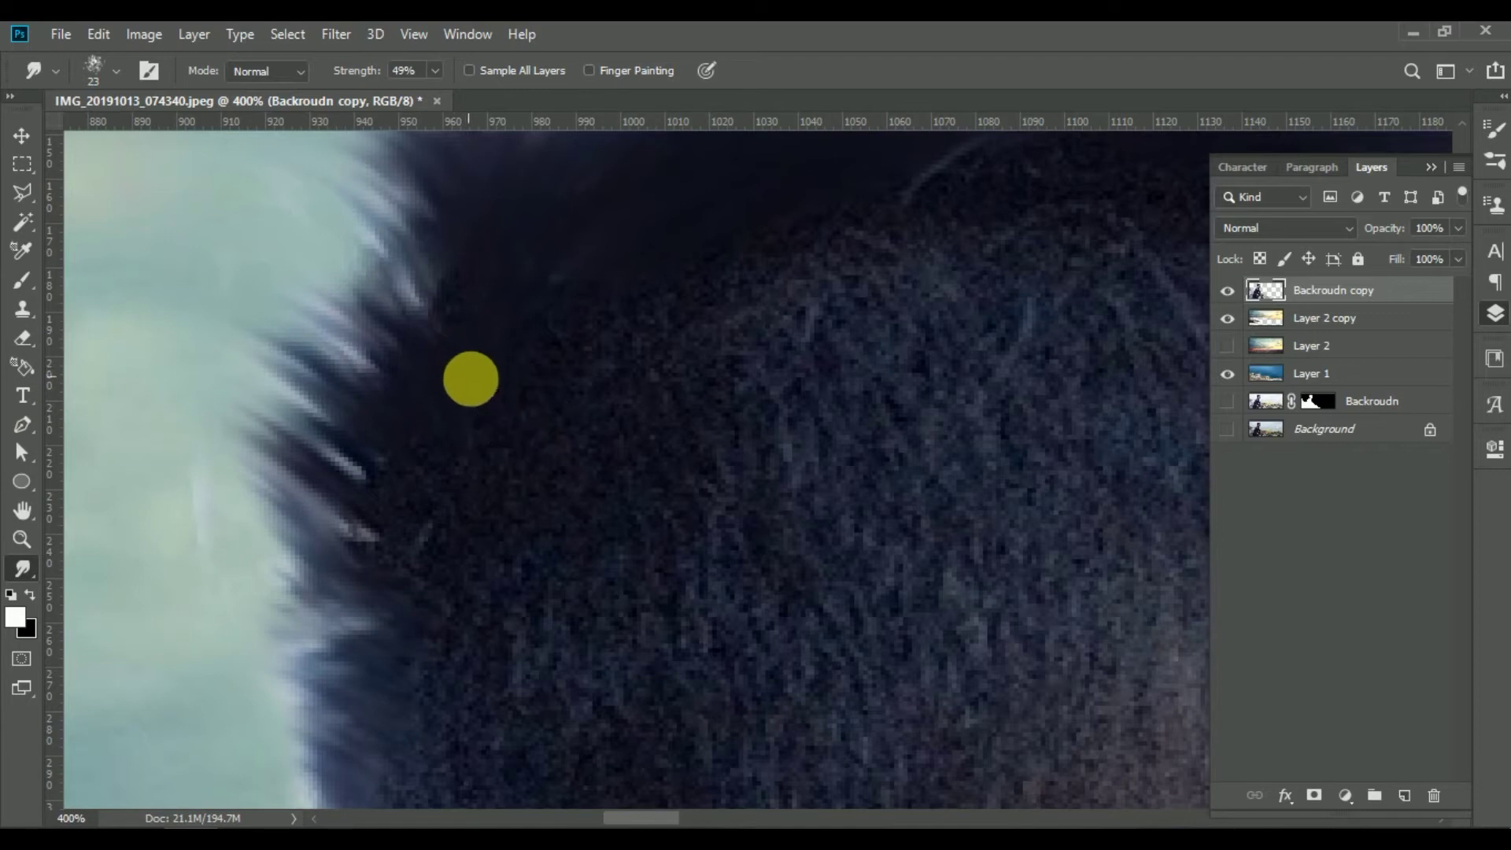
scroll(783, 413, "down", 3)
scroll(733, 233, "down", 4)
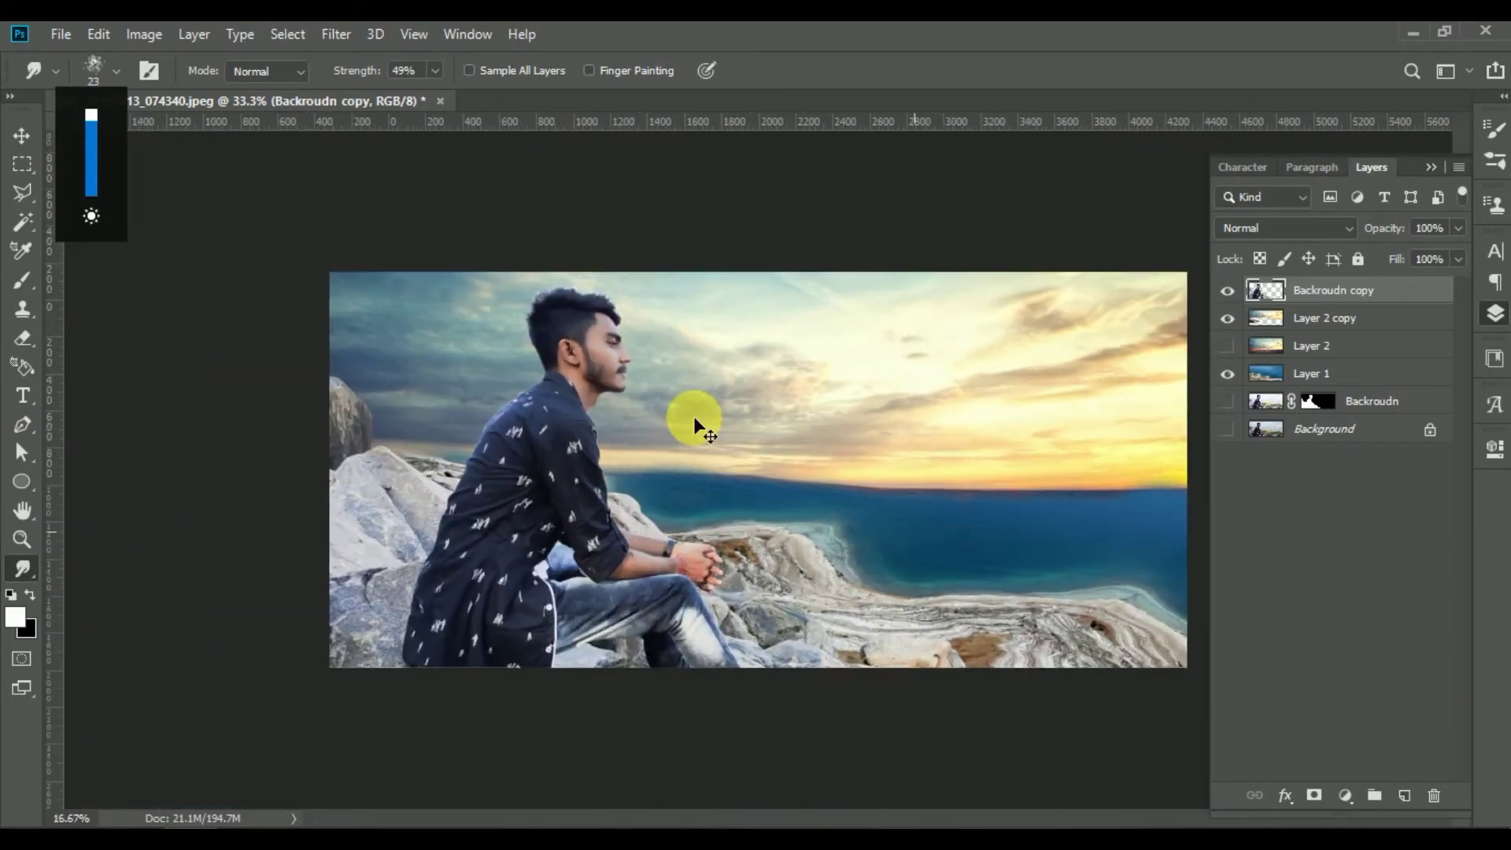
scroll(693, 417, "up", 2)
scroll(469, 364, "up", 1)
left_click_drag(618, 566, 543, 484)
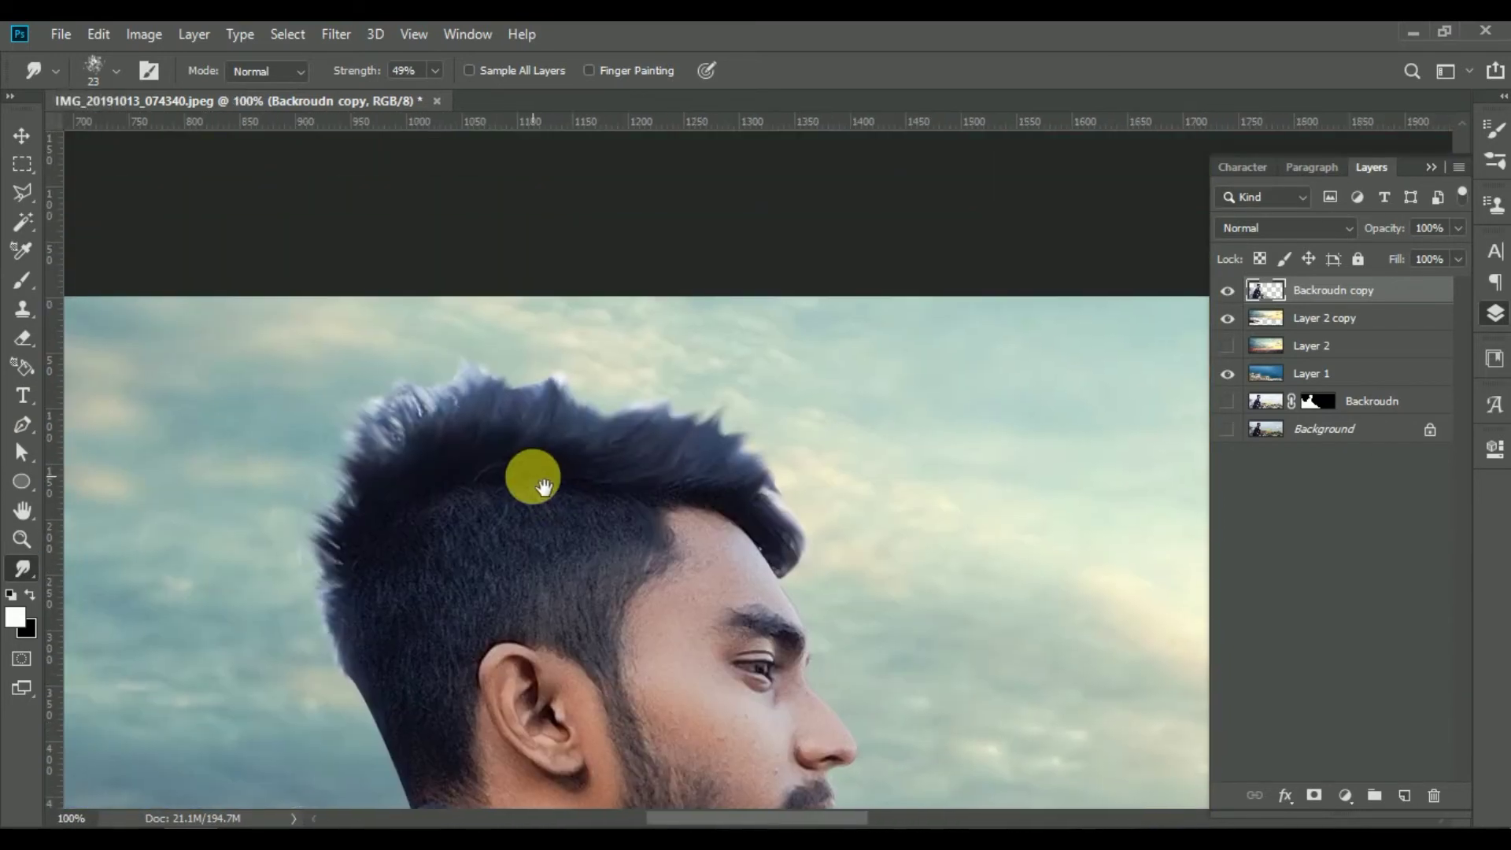
key("ctrl+plus")
key("ctrl+plus")
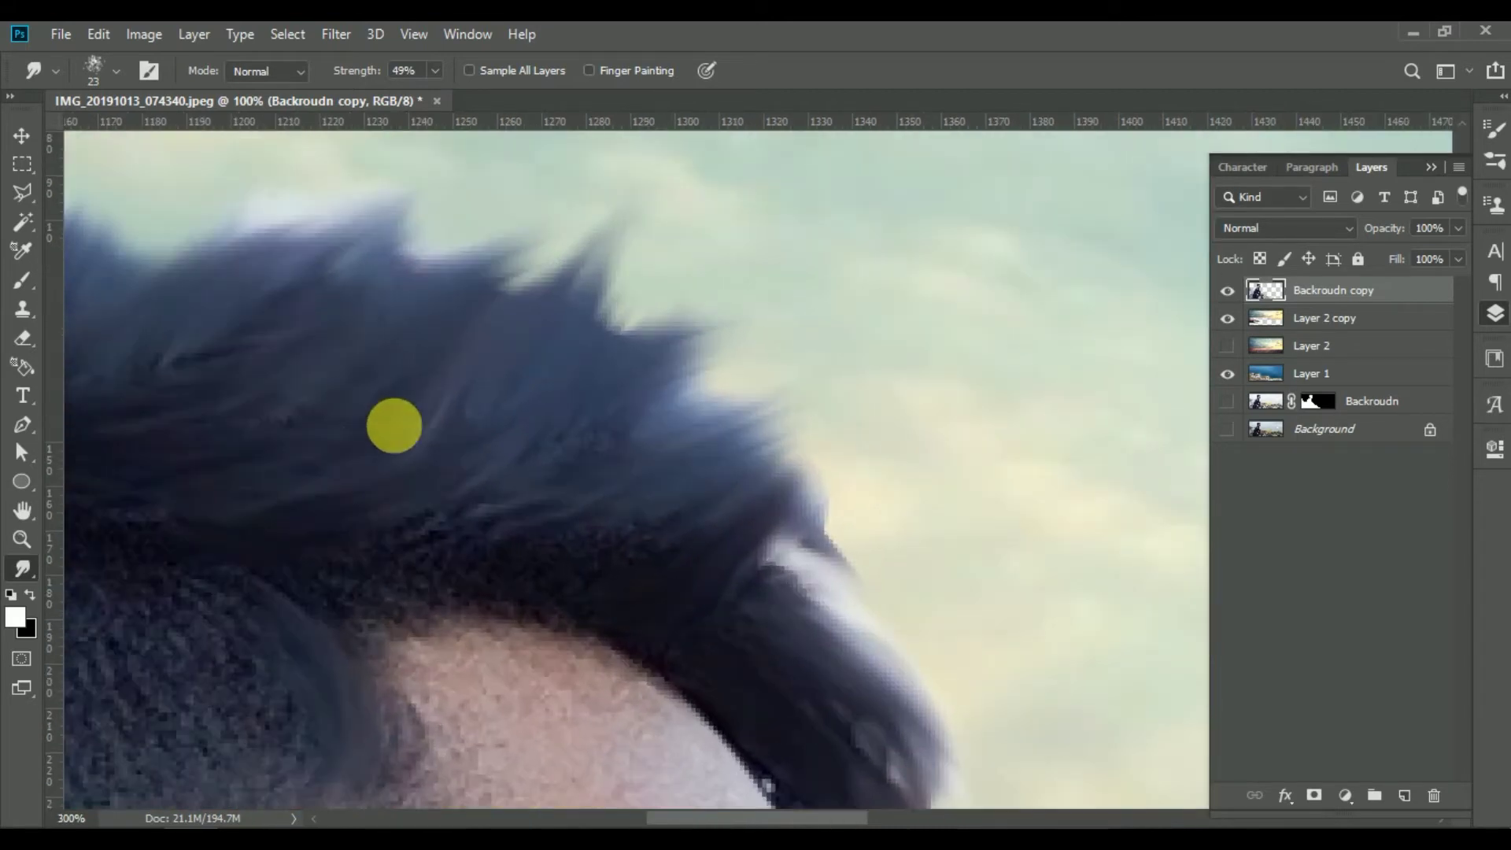
scroll(820, 456, "up", 1)
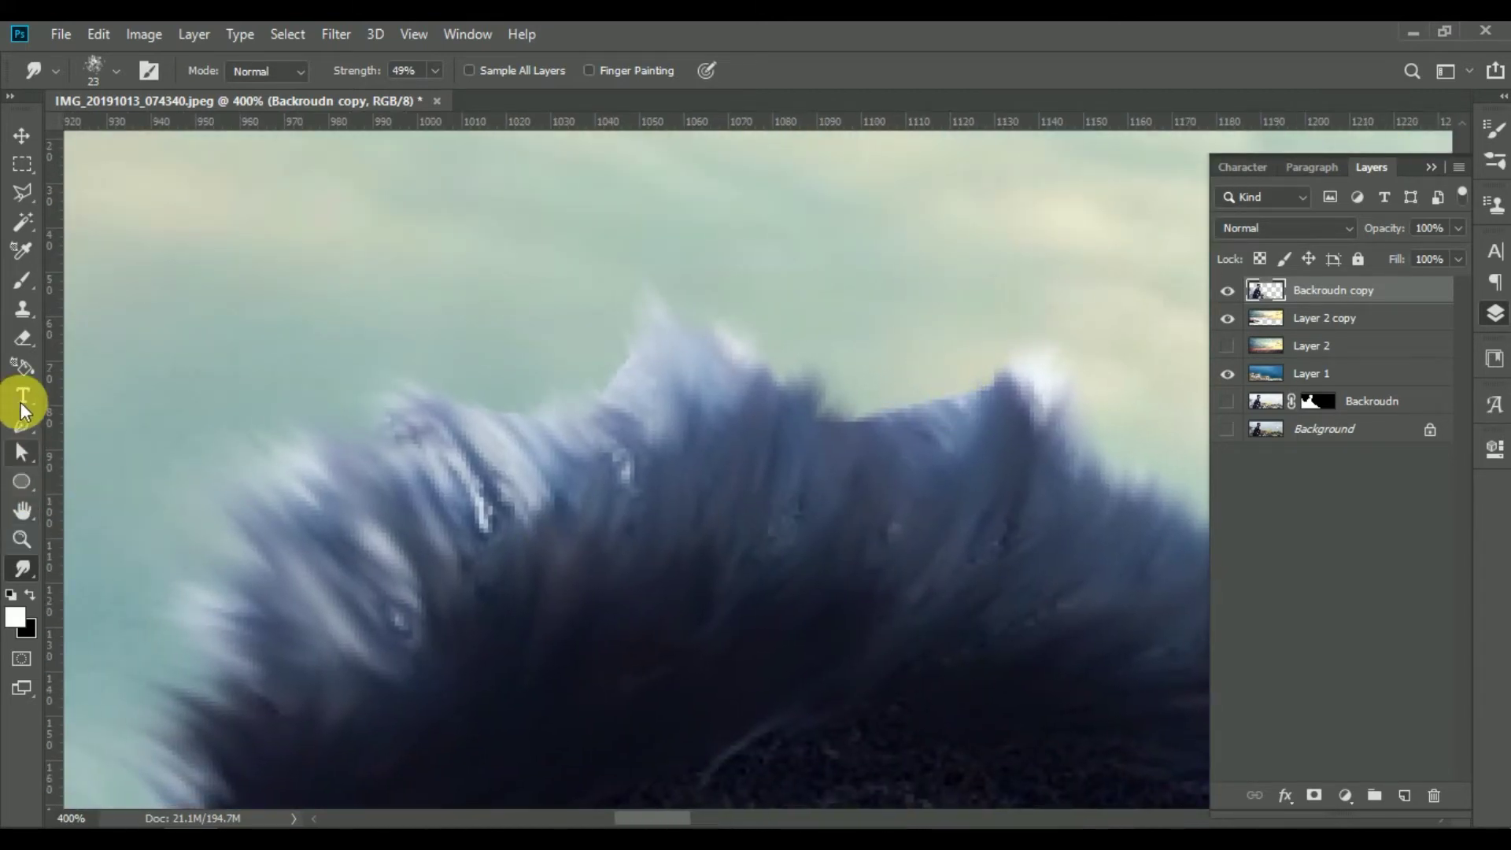
- Erase the stray, ragged spikes from the top of the hair
key("e")
mouse_move(653, 311)
left_mouse_down()
mouse_move(597, 365)
mouse_move(748, 364)
left_mouse_up()
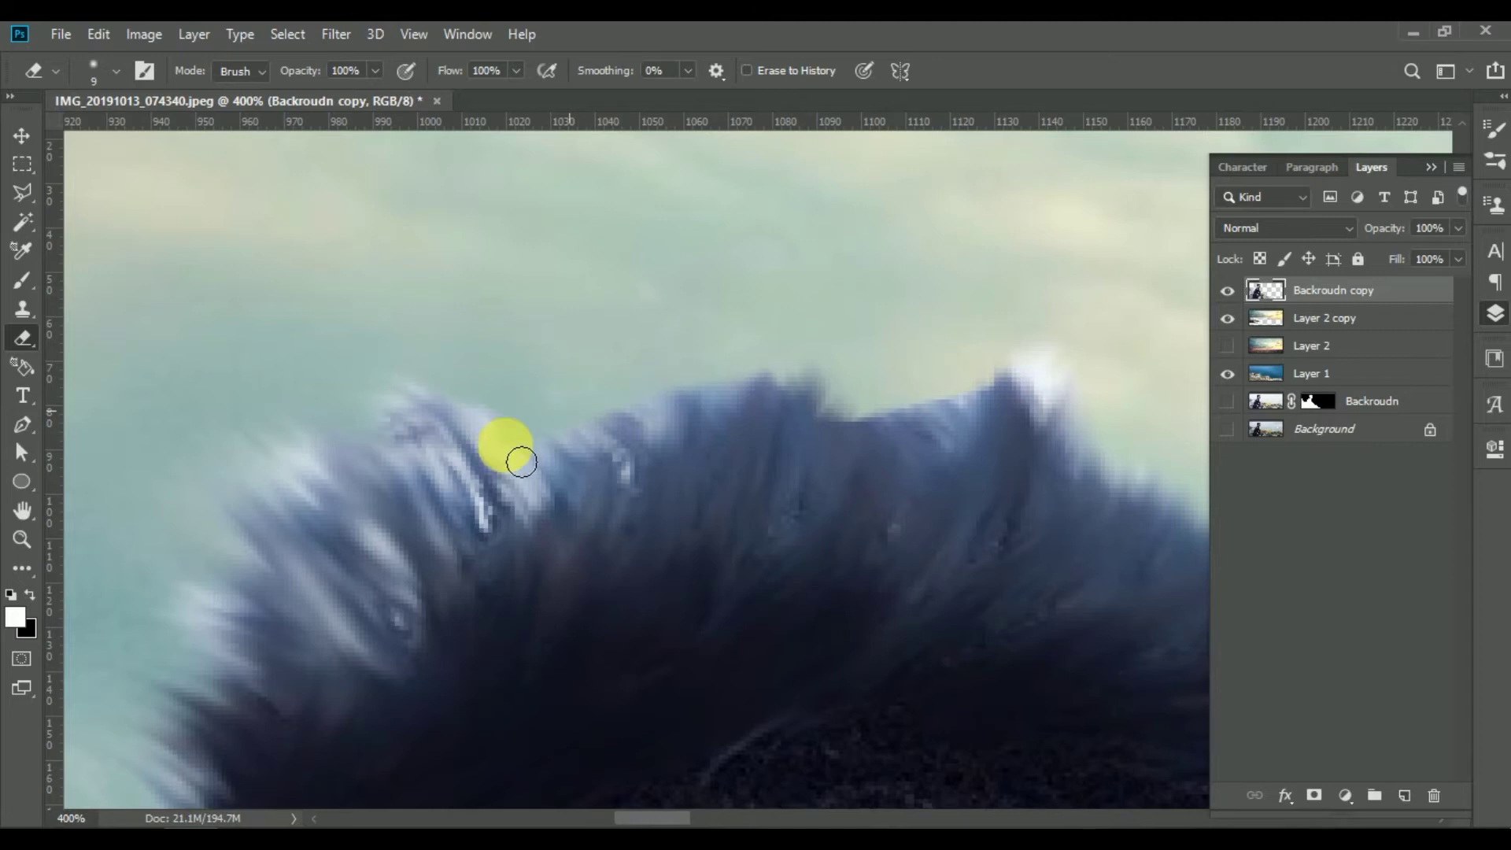
mouse_move(406, 445)
left_mouse_down()
mouse_move(493, 449)
mouse_move(523, 493)
mouse_move(320, 475)
mouse_move(398, 521)
mouse_move(449, 351)
mouse_move(353, 397)
mouse_move(670, 355)
left_mouse_up()
- Smudge the hair outline along the top so it blends into the sky
left_click_drag(22, 567, 140, 543)
left_click_drag(124, 594, 122, 586)
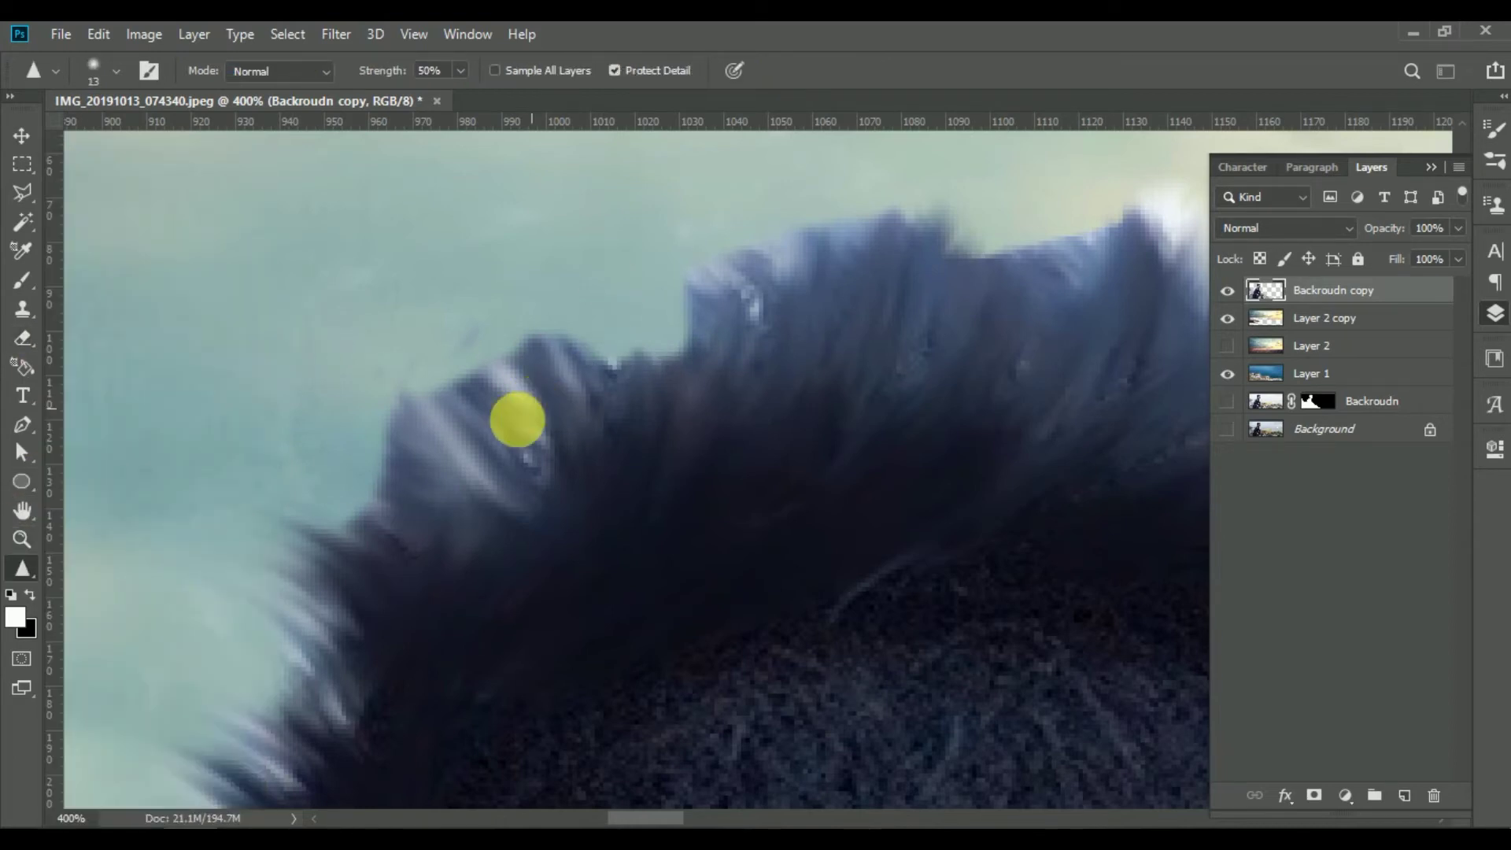
left_click(19, 565)
left_click(118, 605)
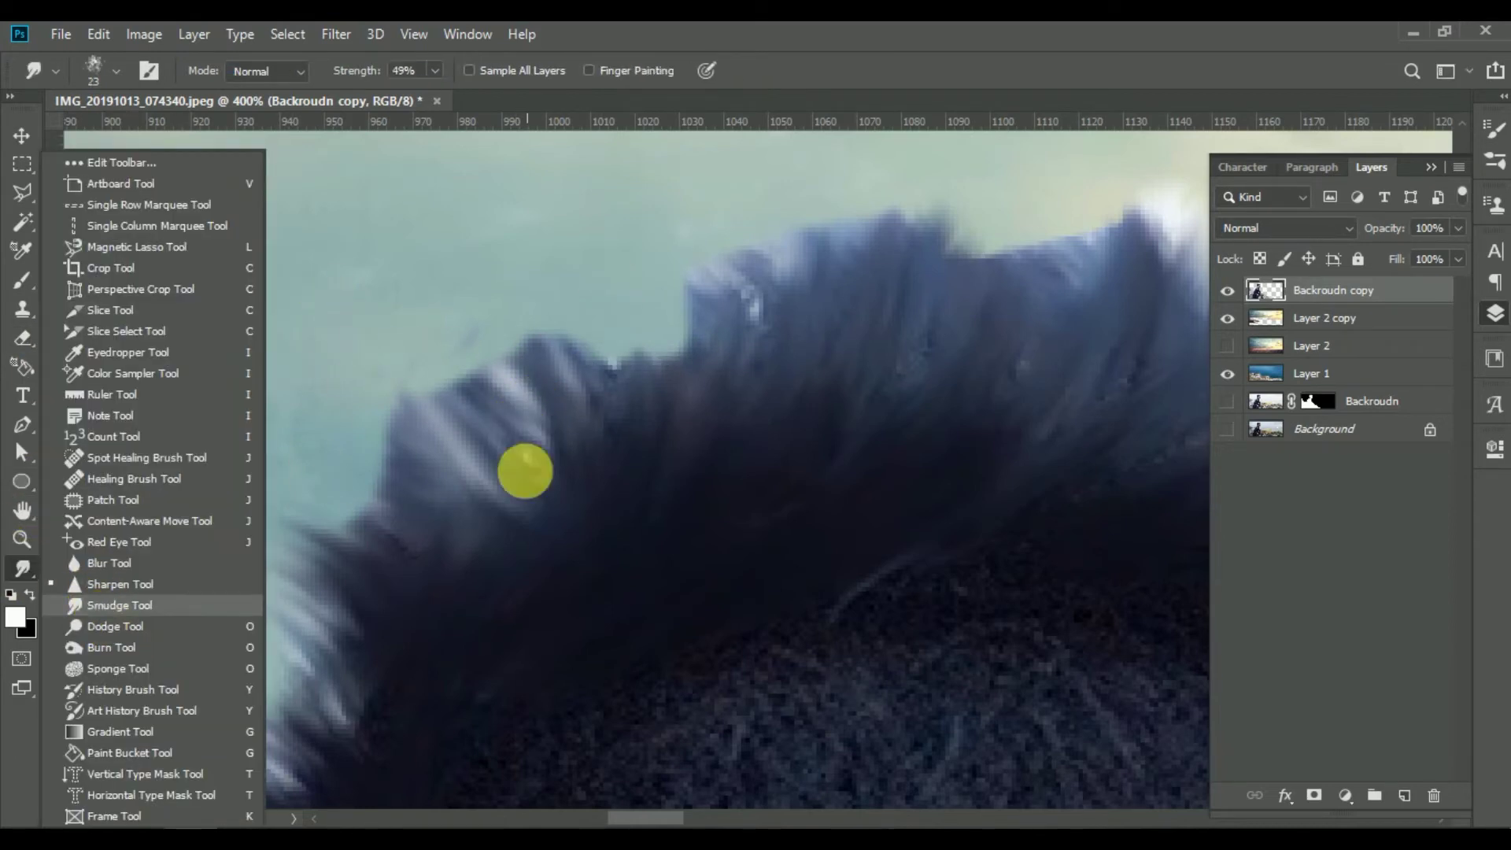
left_click_drag(670, 408, 805, 413)
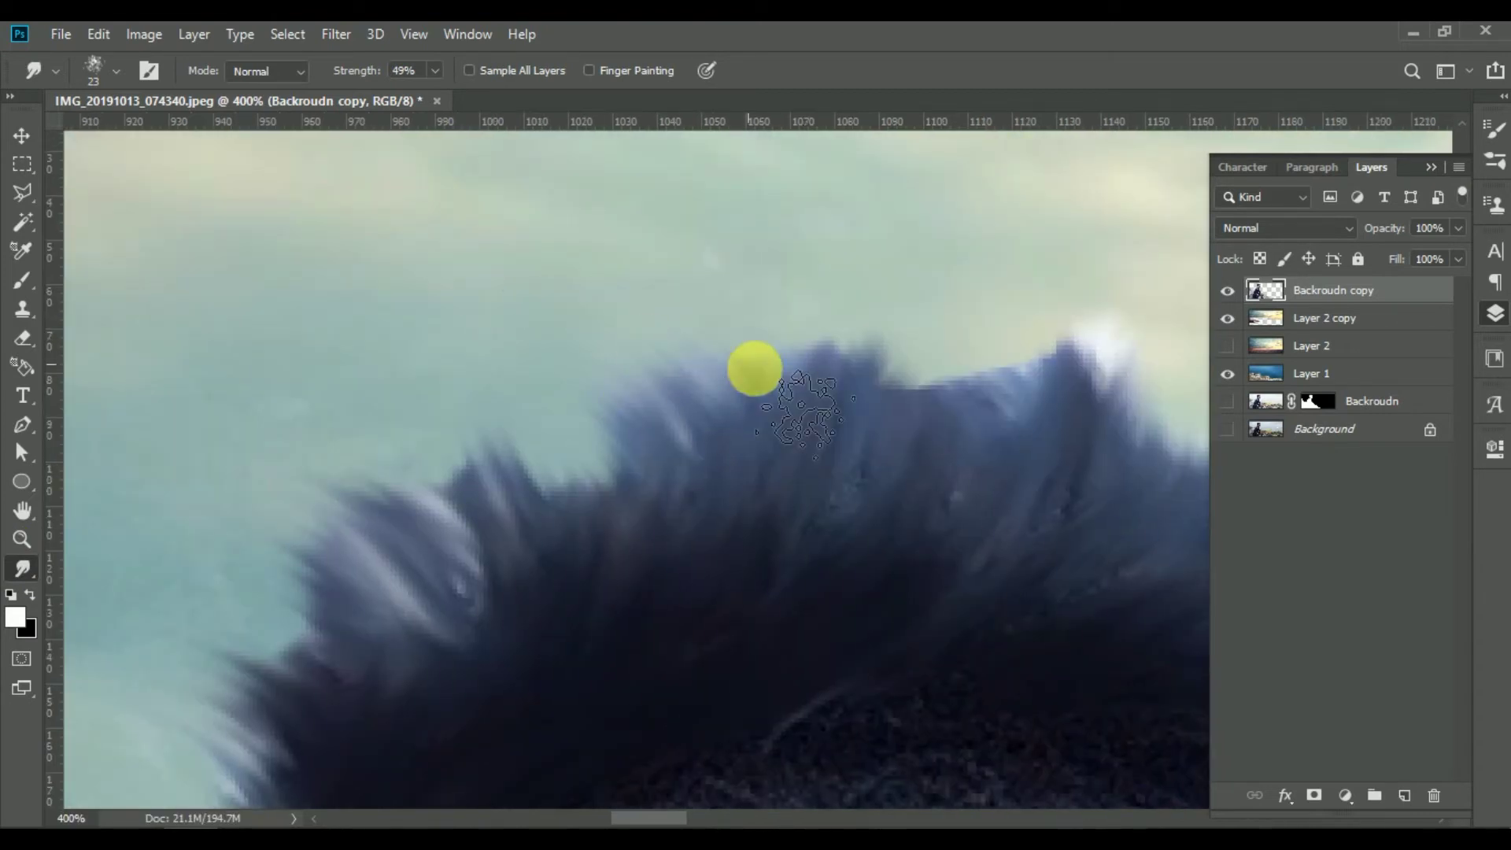
mouse_move(754, 368)
left_mouse_down()
mouse_move(955, 429)
mouse_move(395, 287)
left_mouse_up()
mouse_move(510, 168)
left_mouse_down()
mouse_move(540, 338)
mouse_move(439, 370)
mouse_move(432, 455)
mouse_move(469, 641)
mouse_move(759, 372)
mouse_move(310, 404)
mouse_move(507, 351)
mouse_move(665, 185)
mouse_move(665, 236)
mouse_move(888, 251)
left_mouse_up()
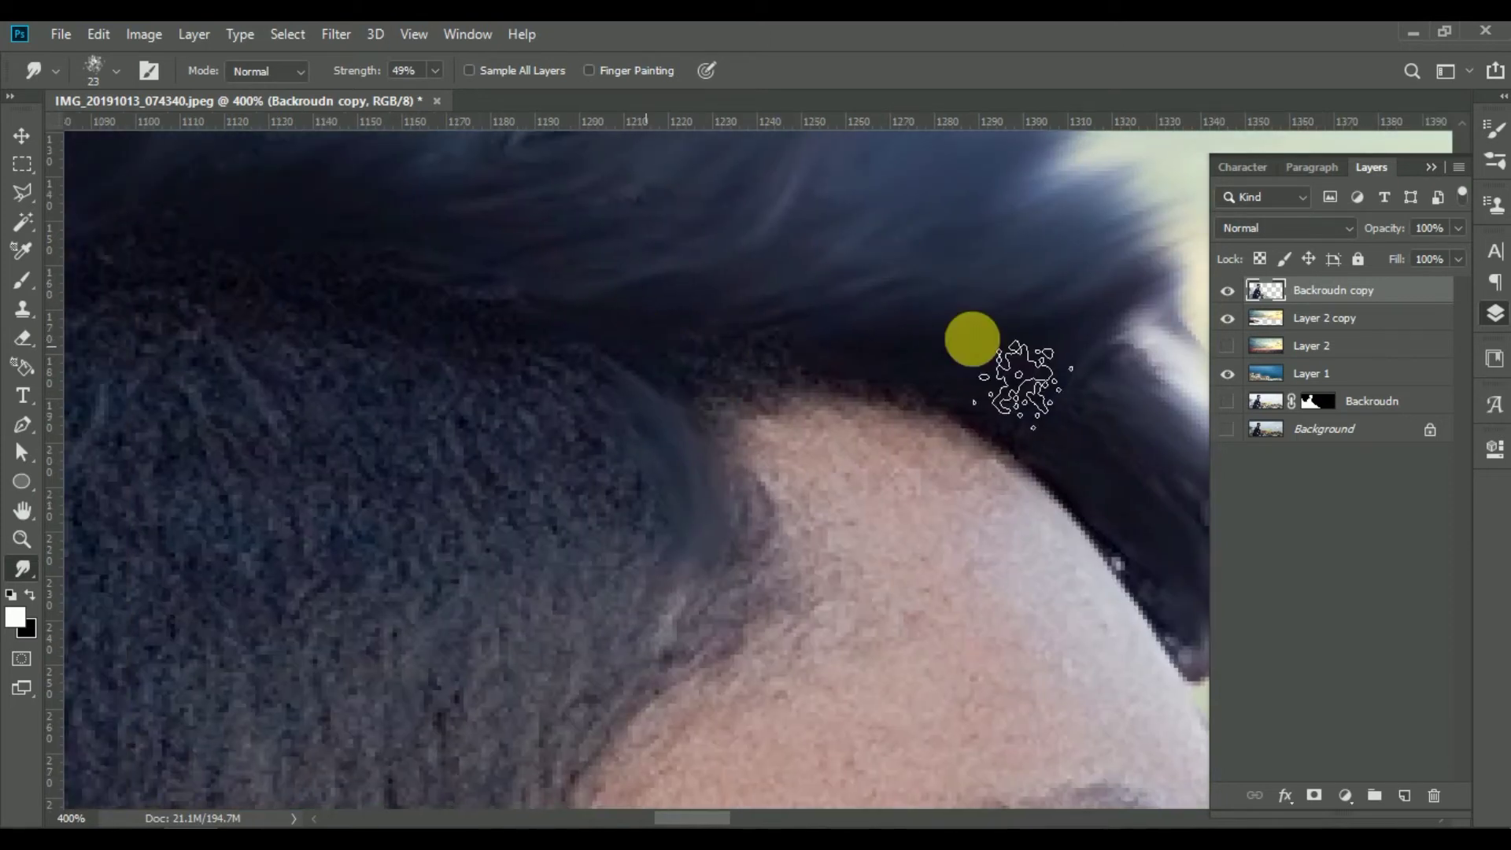
left_click_drag(381, 287, 760, 295)
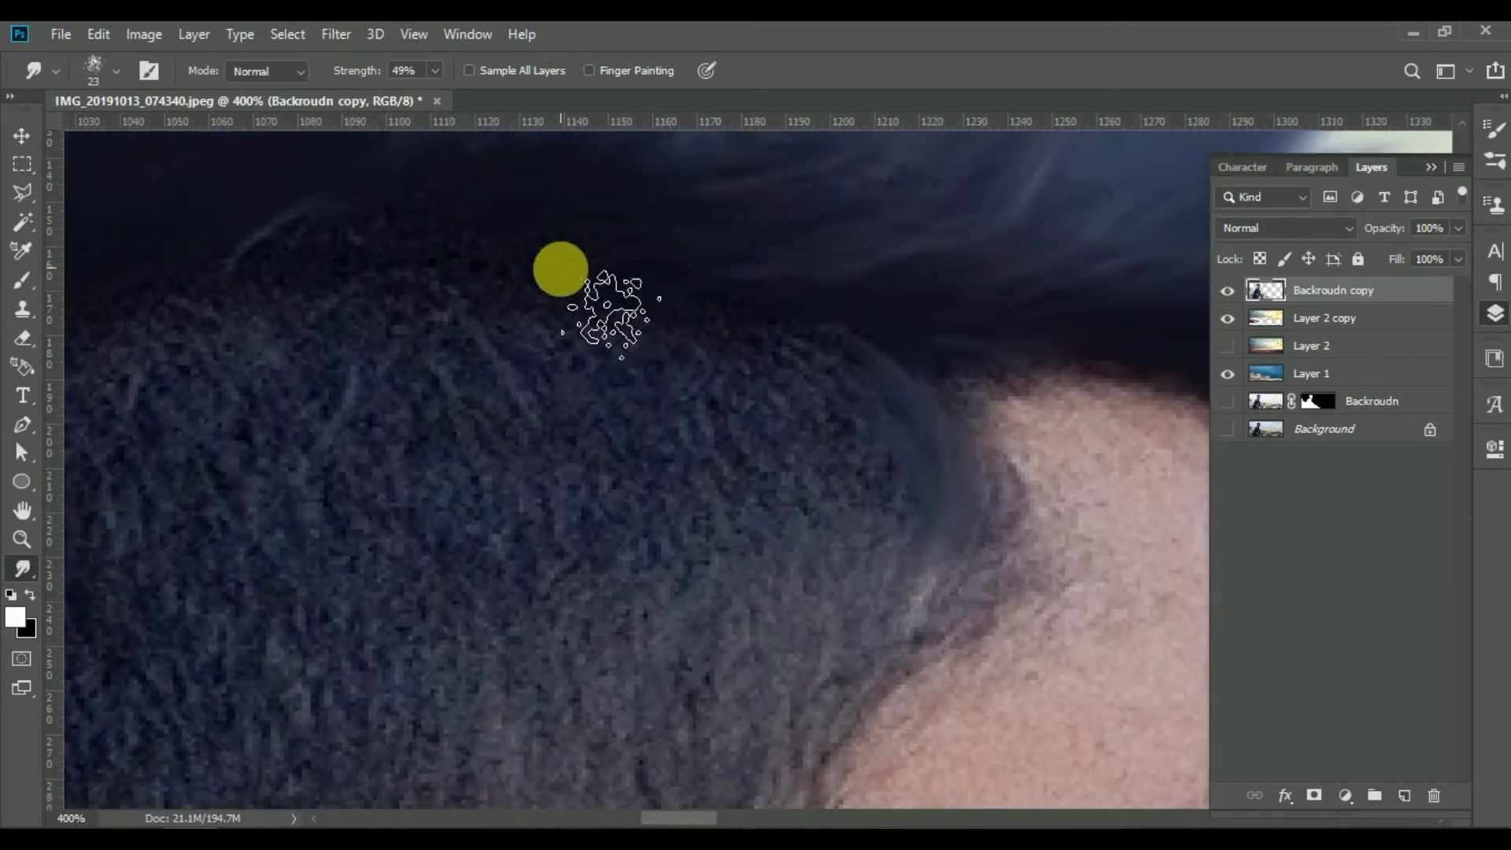
left_click_drag(147, 280, 526, 324)
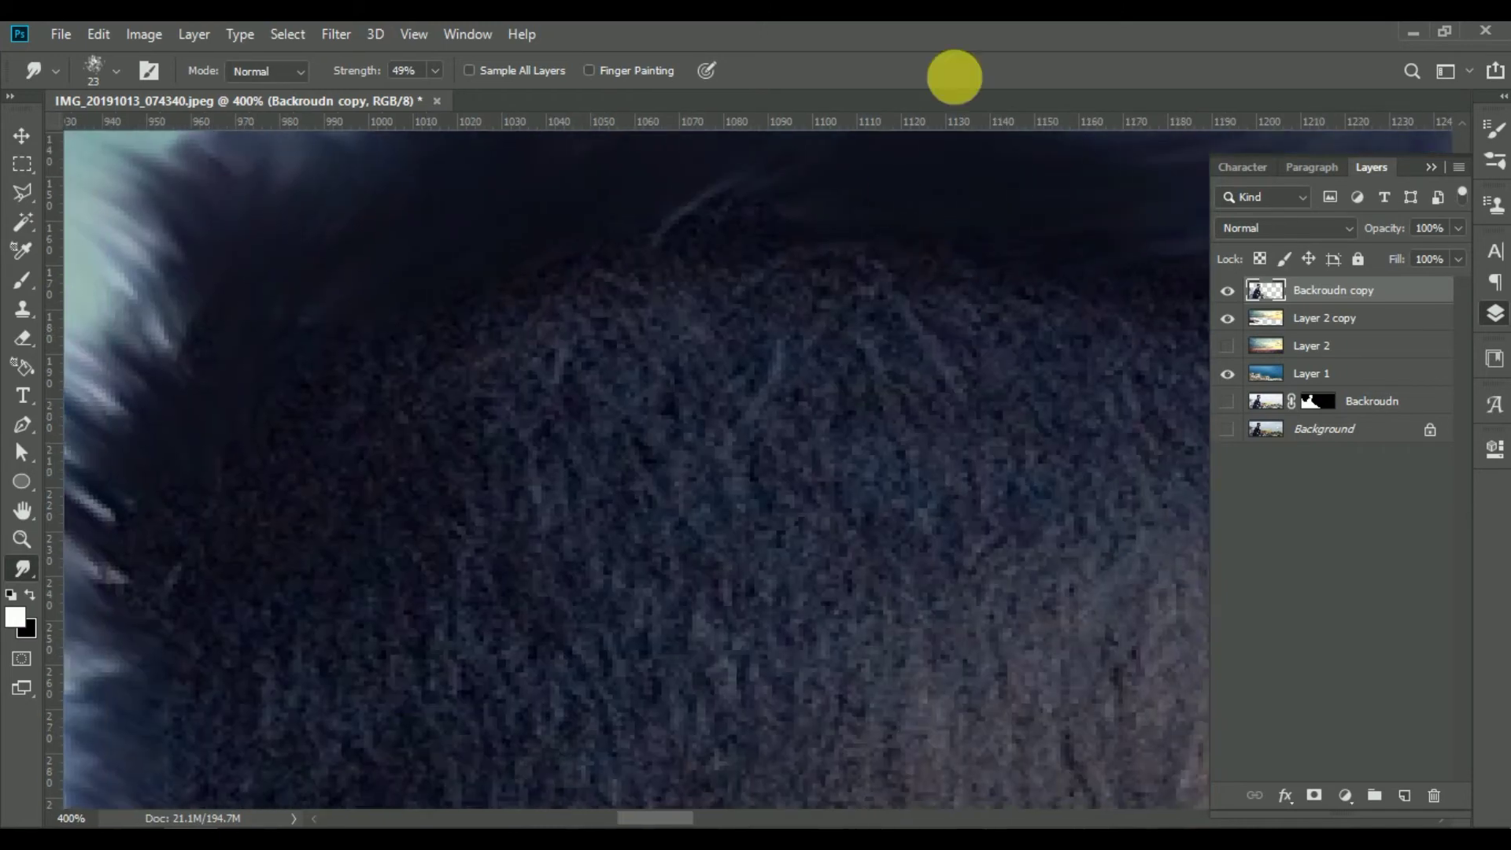
scroll(909, 301, "down", 4)
scroll(909, 301, "down", 1)
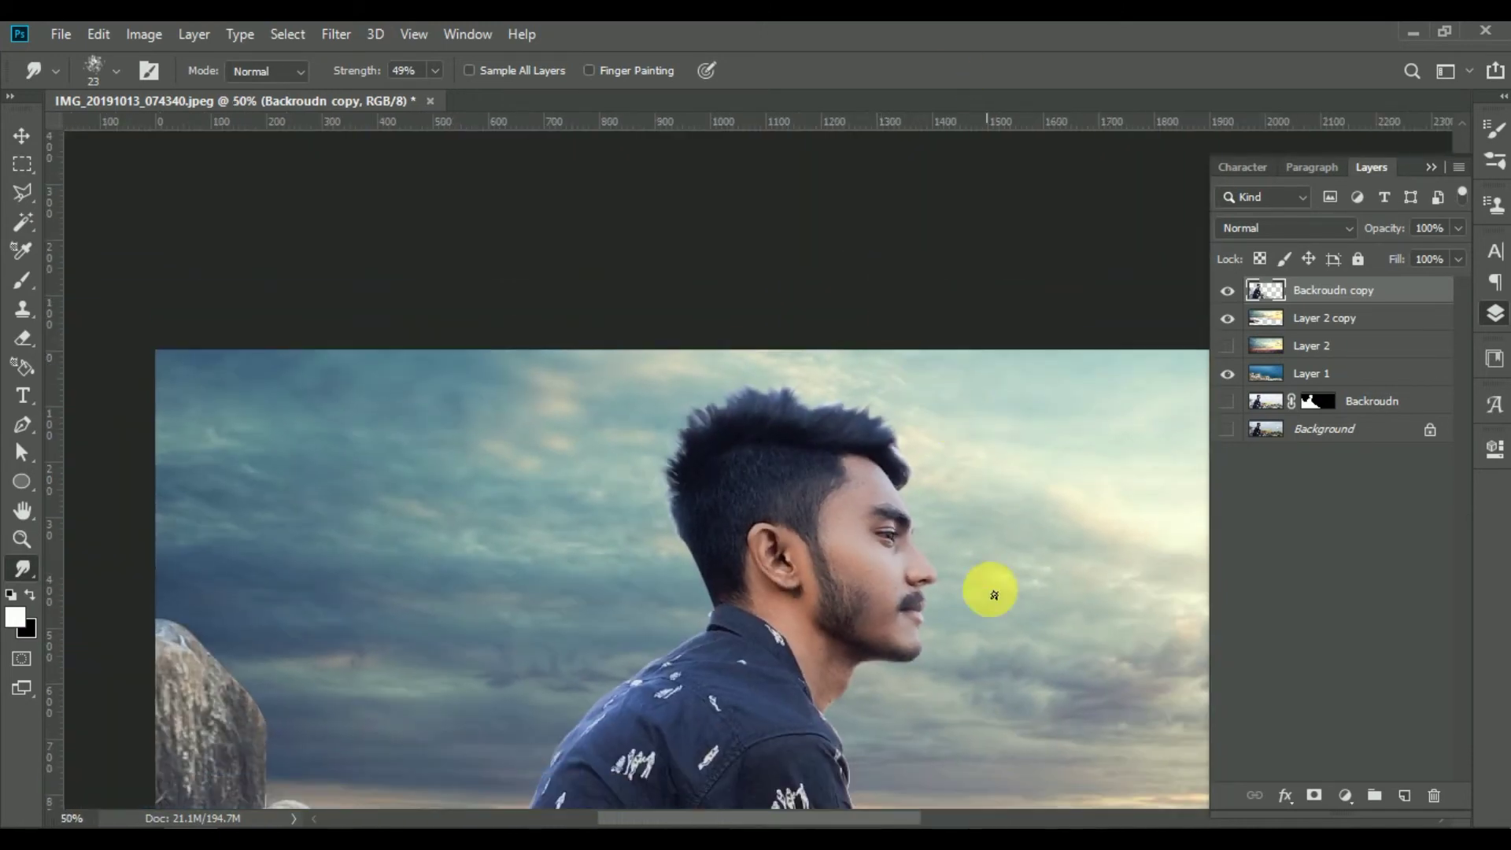
- Select the Layer 2 copy layer with auto-select of layers turned off
scroll(873, 652, "down", 3)
left_click(22, 135)
left_click(885, 508)
key("ctrl")
left_click(976, 487)
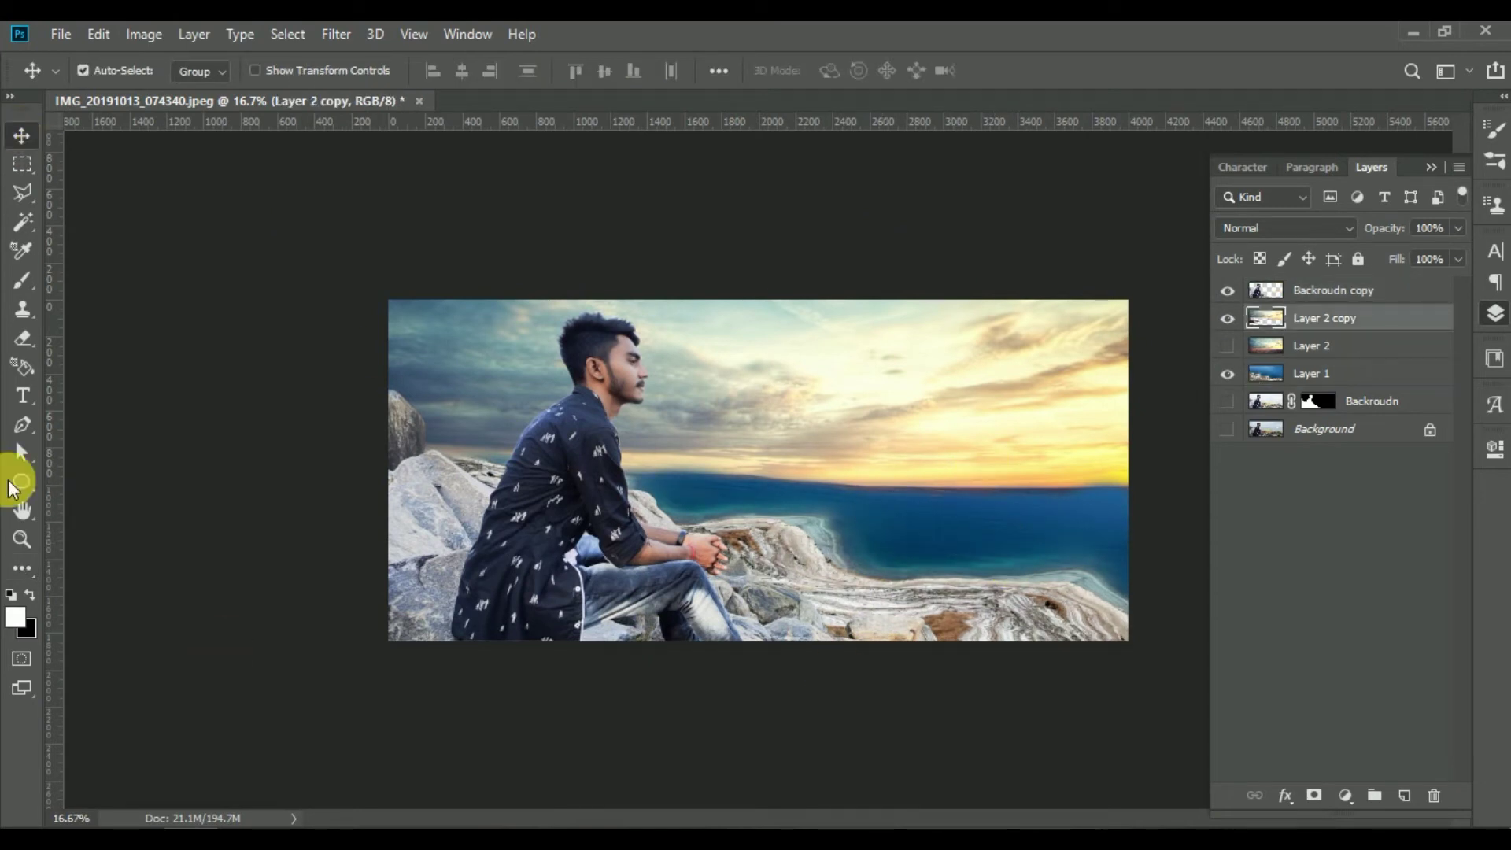
- Set the foreground colour to teal #007896 for the Rectangle tool
right_click(22, 482)
left_click(75, 481)
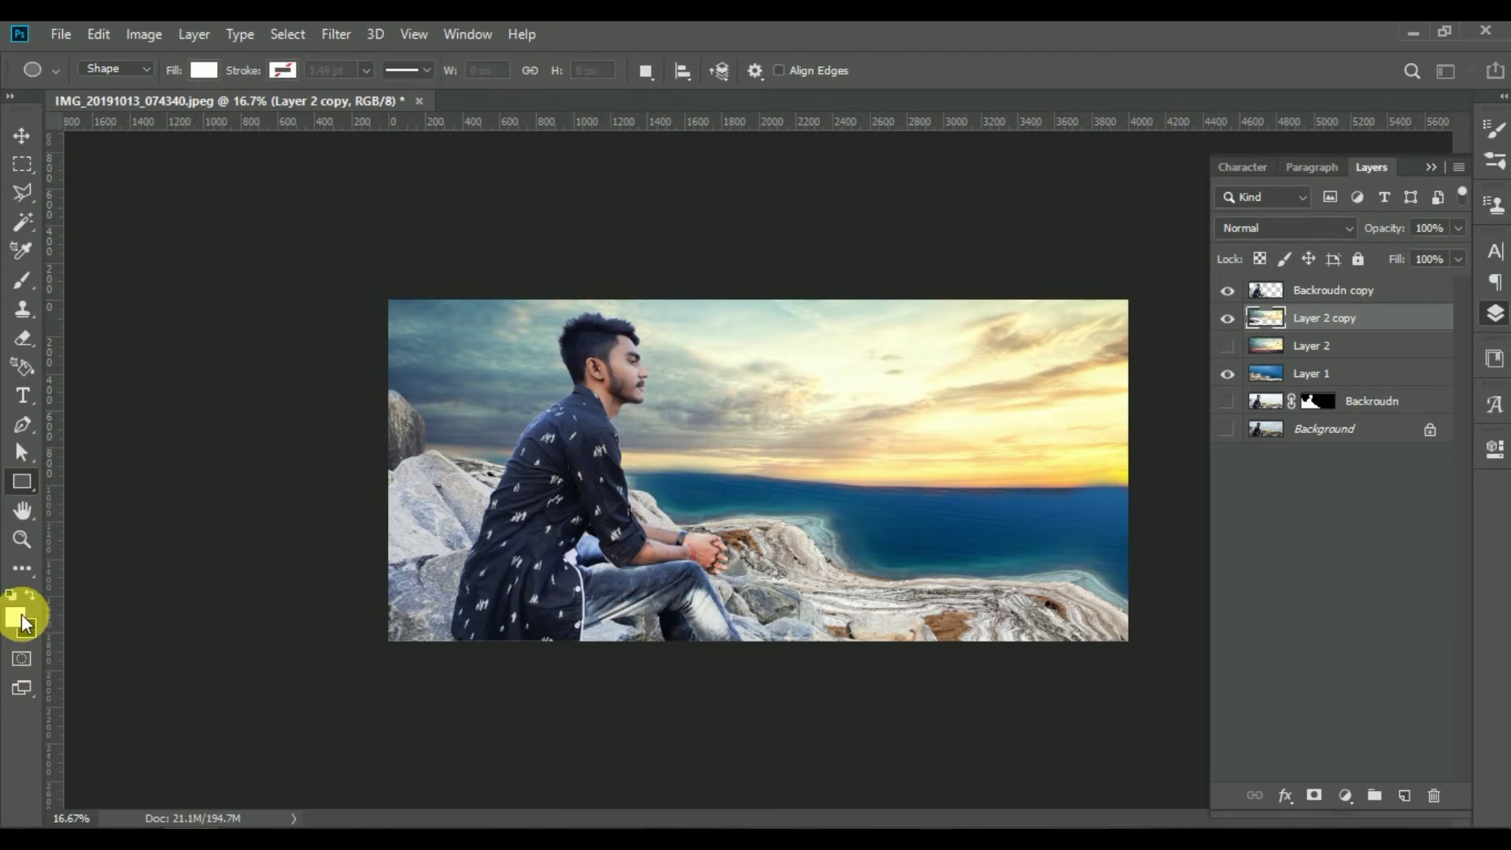
left_click(522, 602)
left_click(775, 371)
left_click(16, 618)
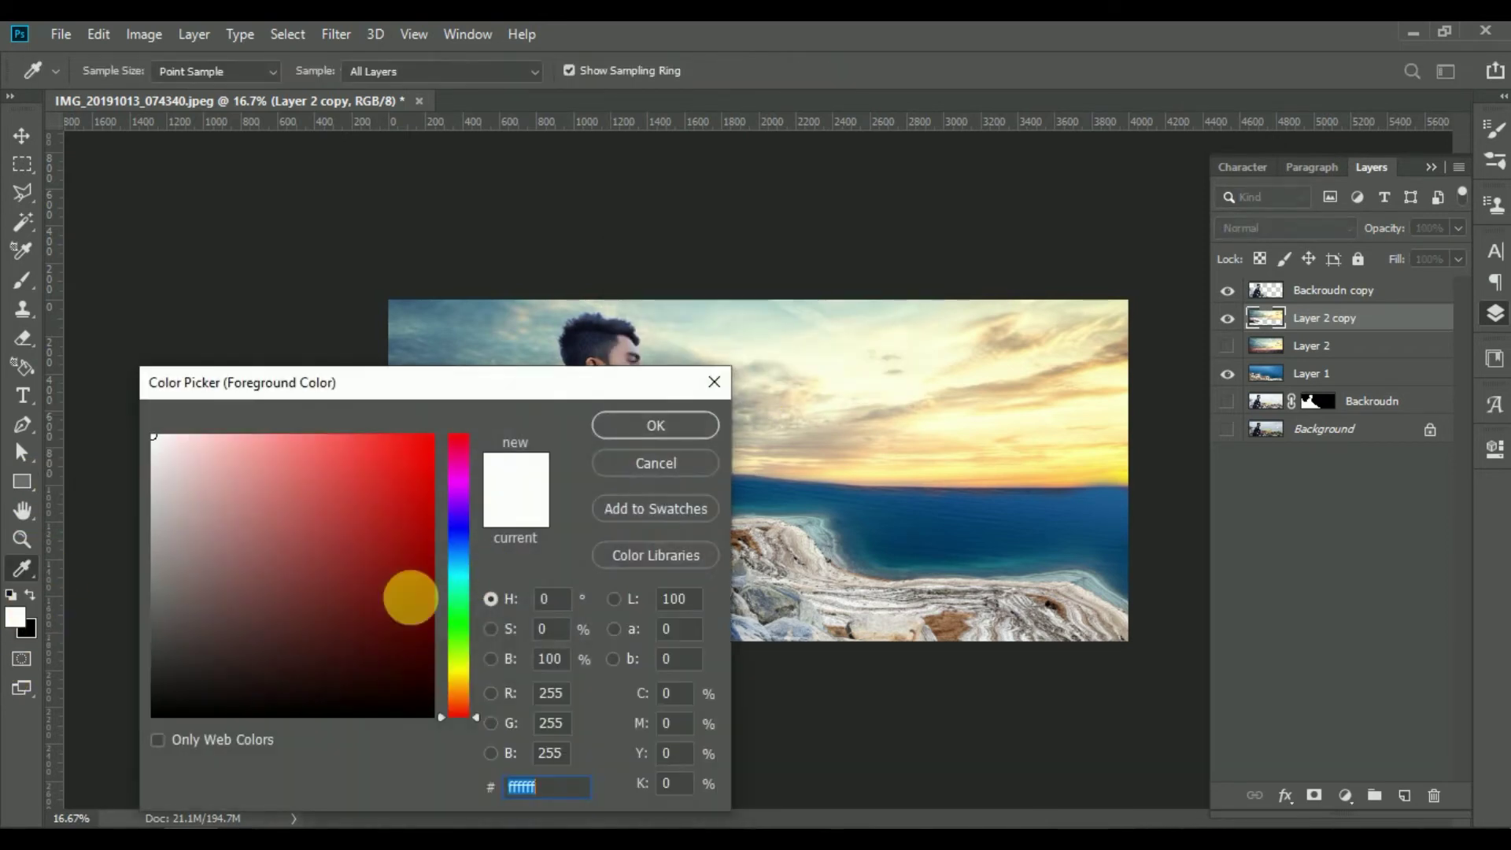
left_click(463, 566)
left_click(431, 550)
key("Return")
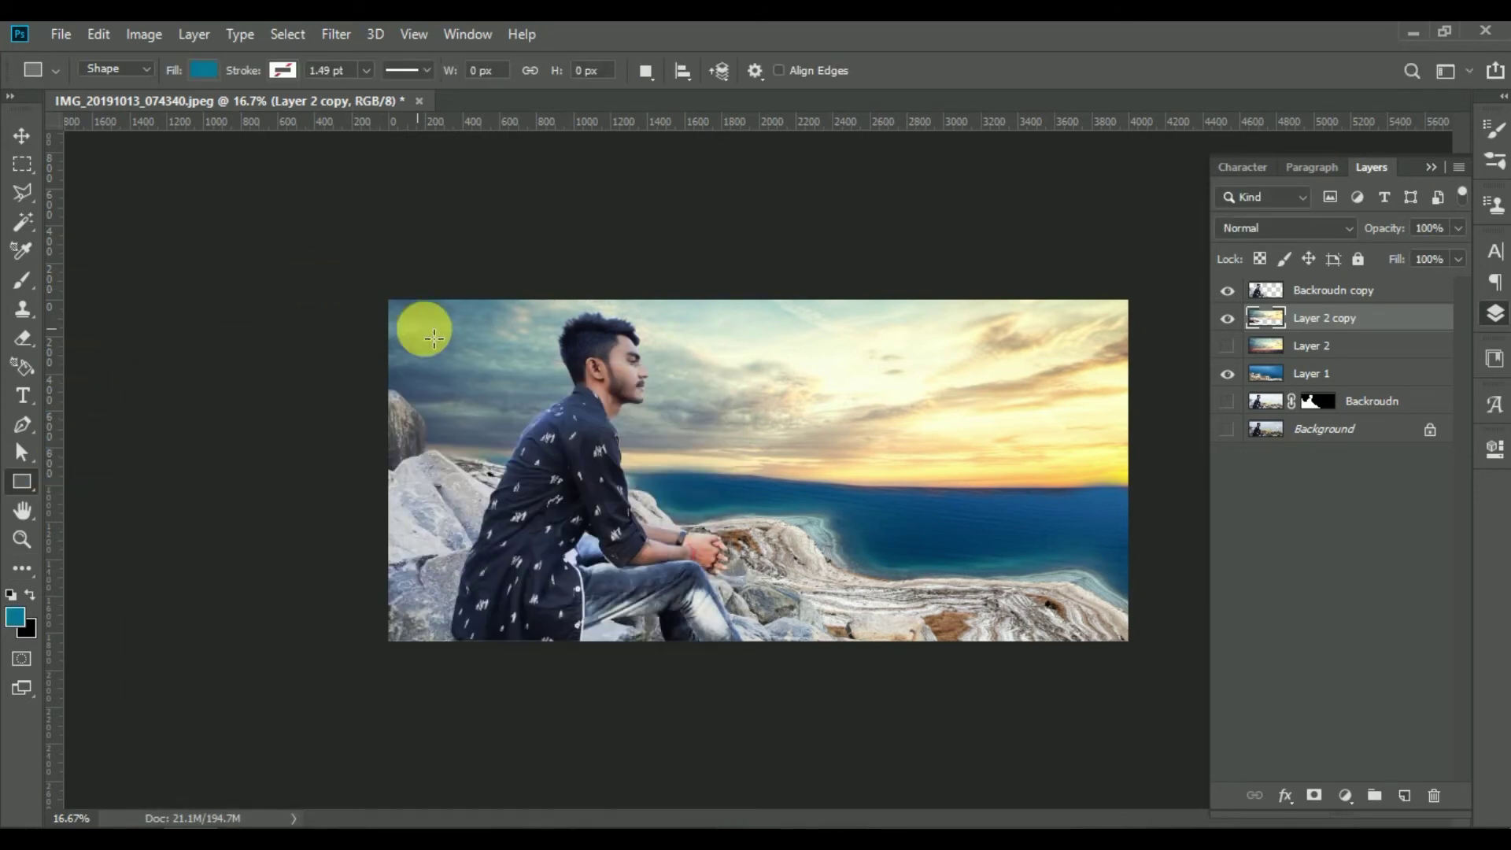
- Draw a teal rectangle over the whole image and set it to Screen at 20% opacity
left_click(1403, 291)
left_click_drag(367, 277, 1156, 668)
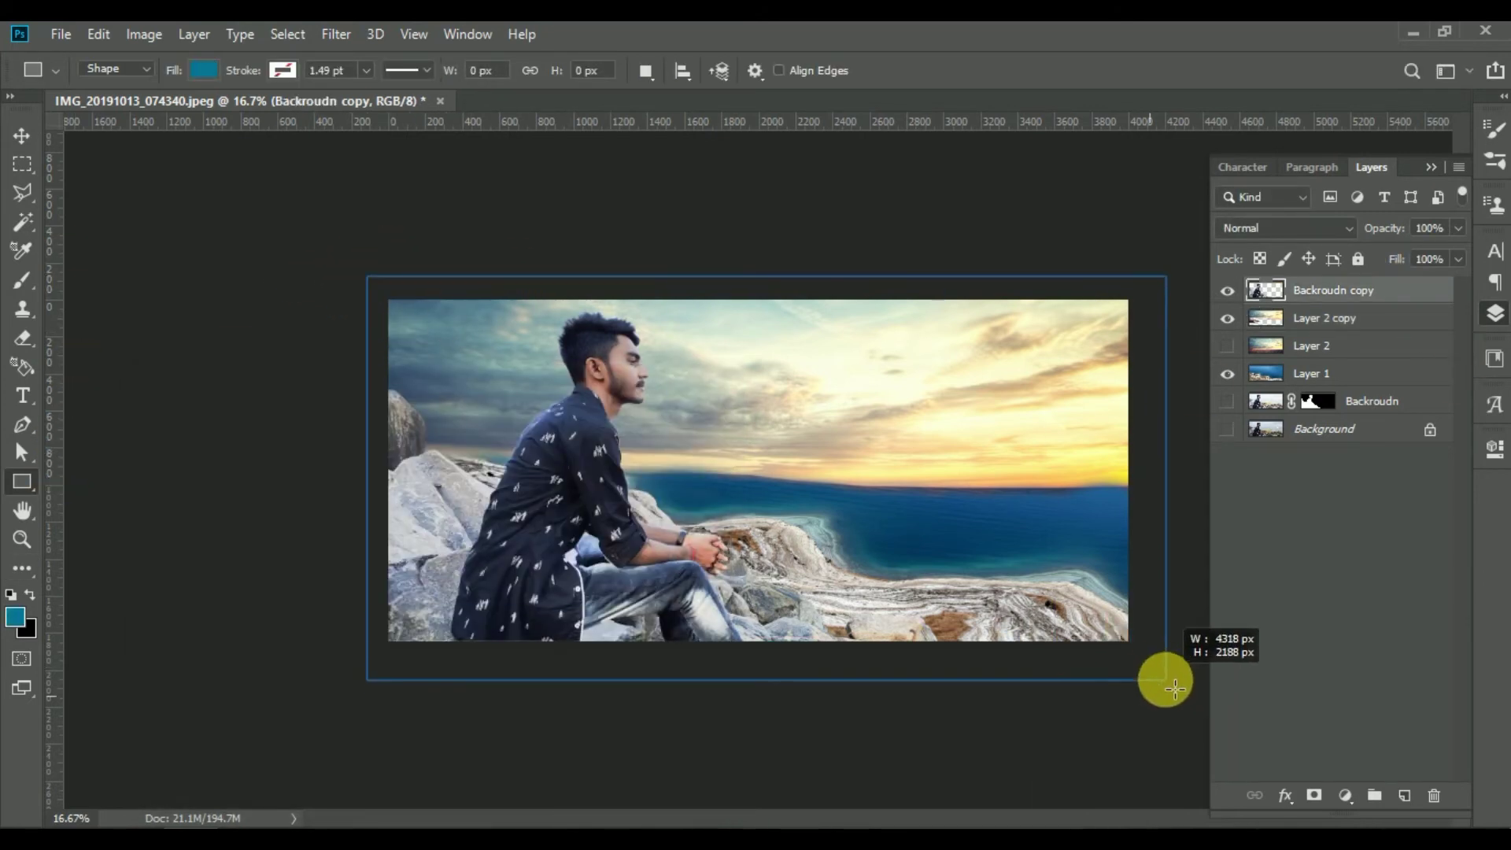
left_click(1494, 312)
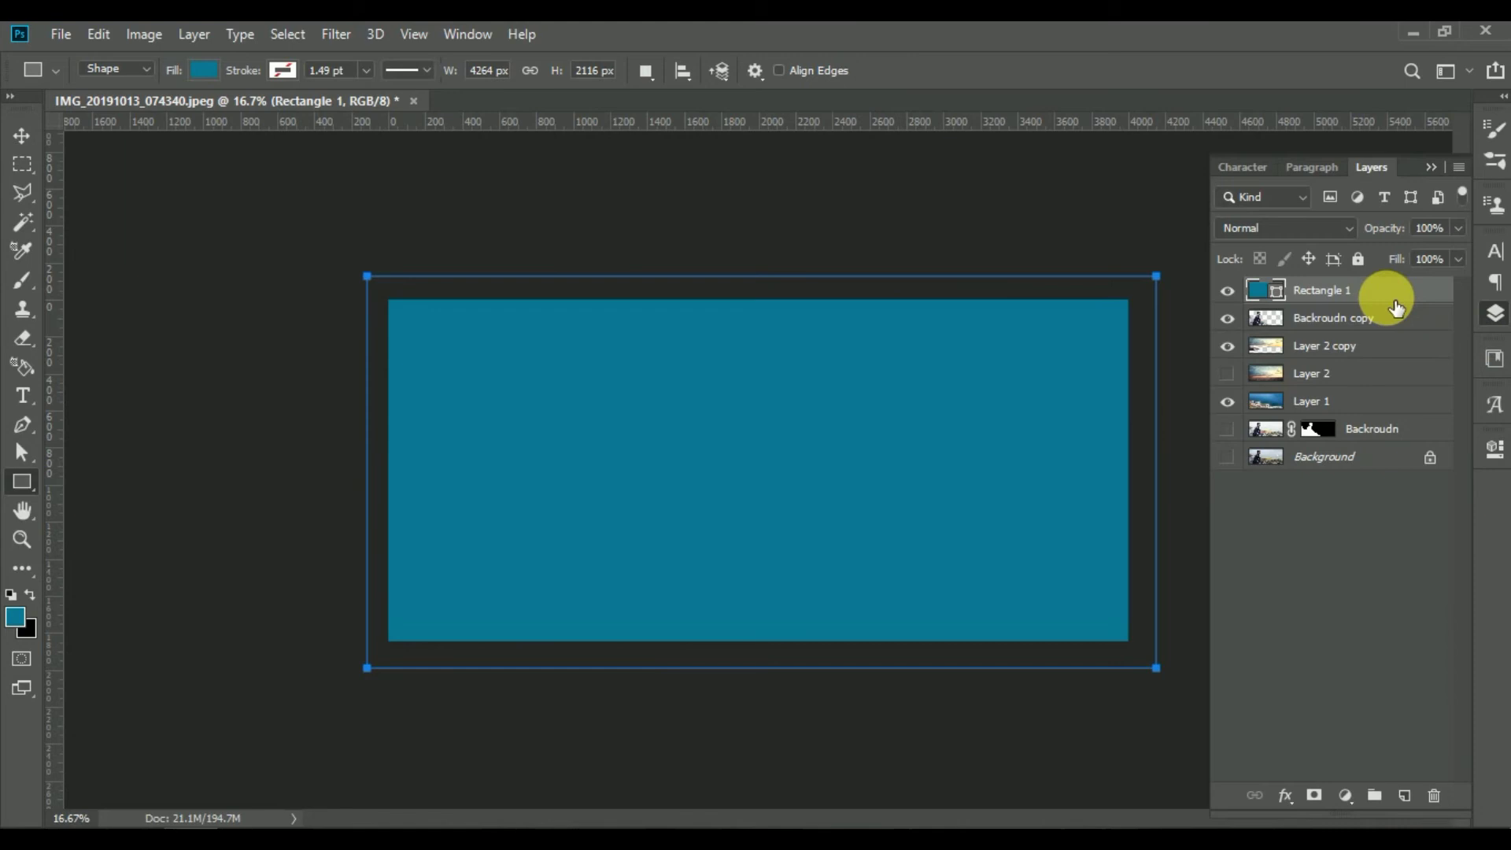
scroll(1311, 229, "down", 2)
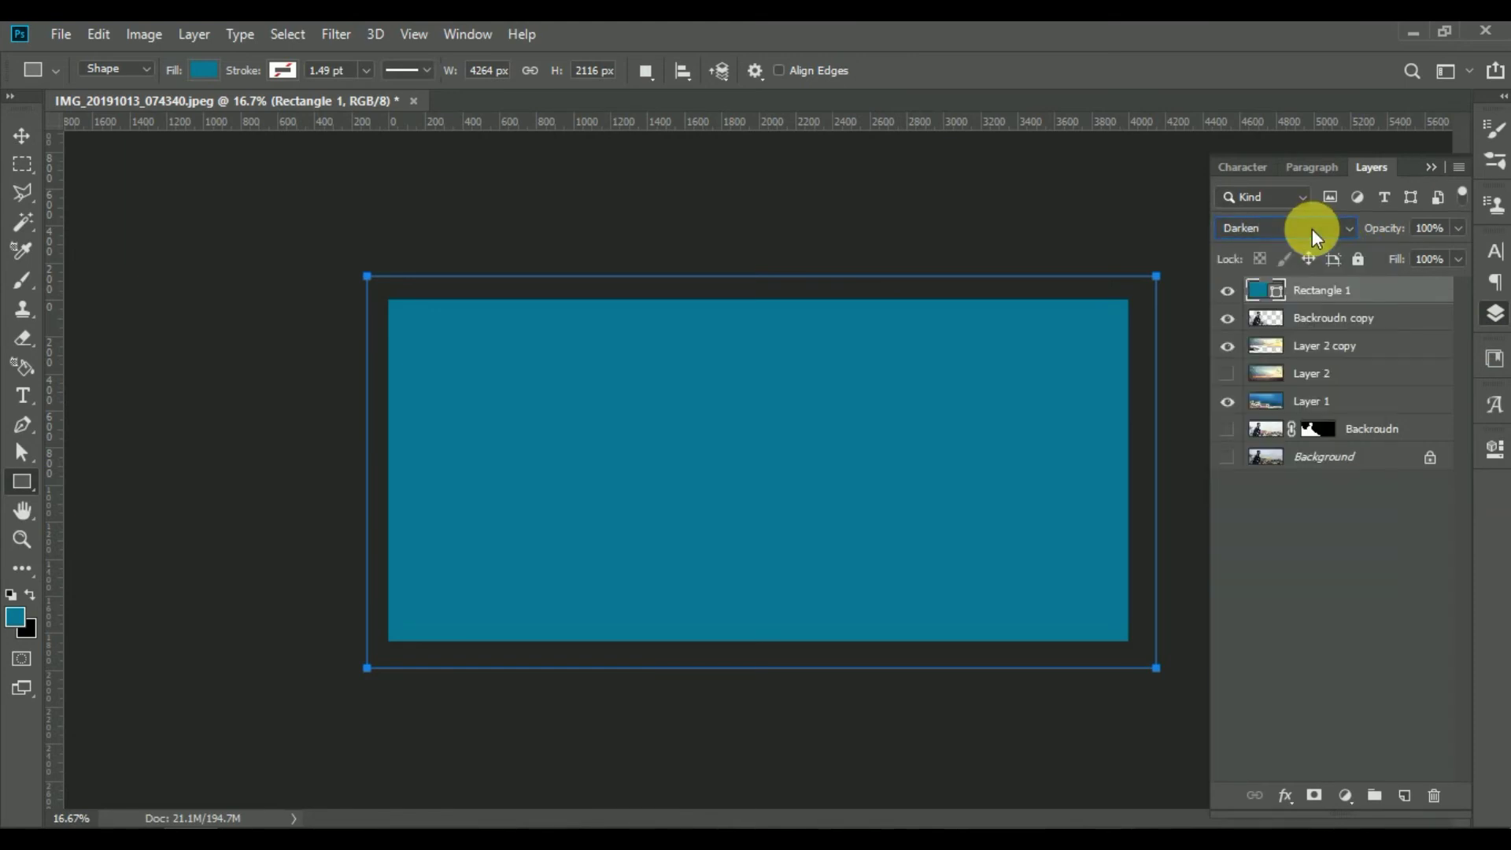
scroll(1311, 229, "down", 2)
scroll(1311, 229, "down", 1)
scroll(1311, 238, "down", 1)
scroll(1311, 237, "down", 1)
scroll(1311, 238, "down", 1)
scroll(1312, 237, "up", 1)
scroll(1311, 238, "up", 1)
scroll(1311, 238, "down", 1)
scroll(1311, 238, "down", 1)
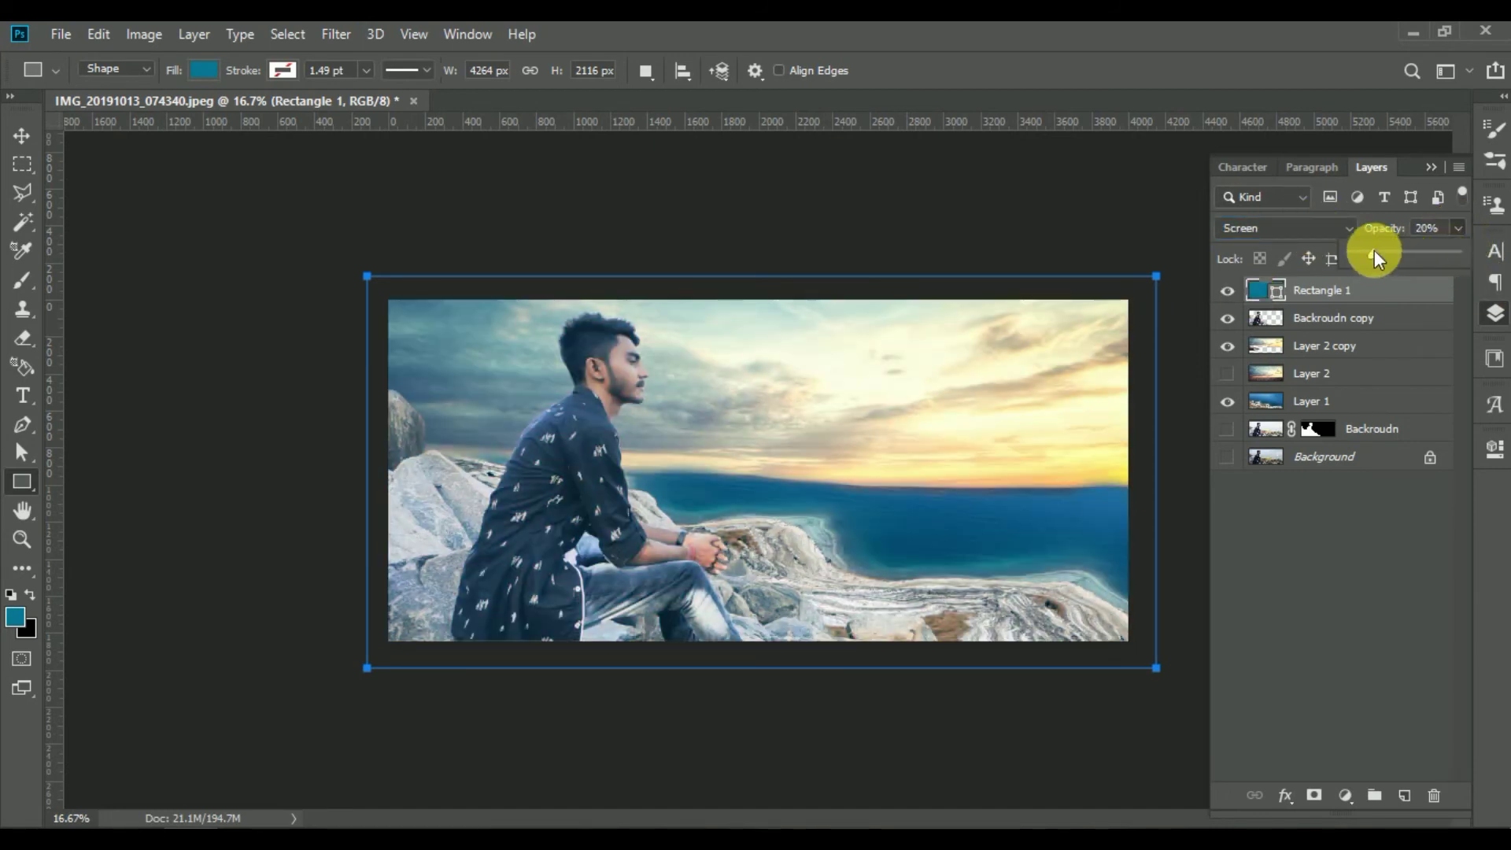
- Hide and show the teal overlay to compare the tint
left_click(24, 137)
left_click(1228, 291)
left_click(1228, 291)
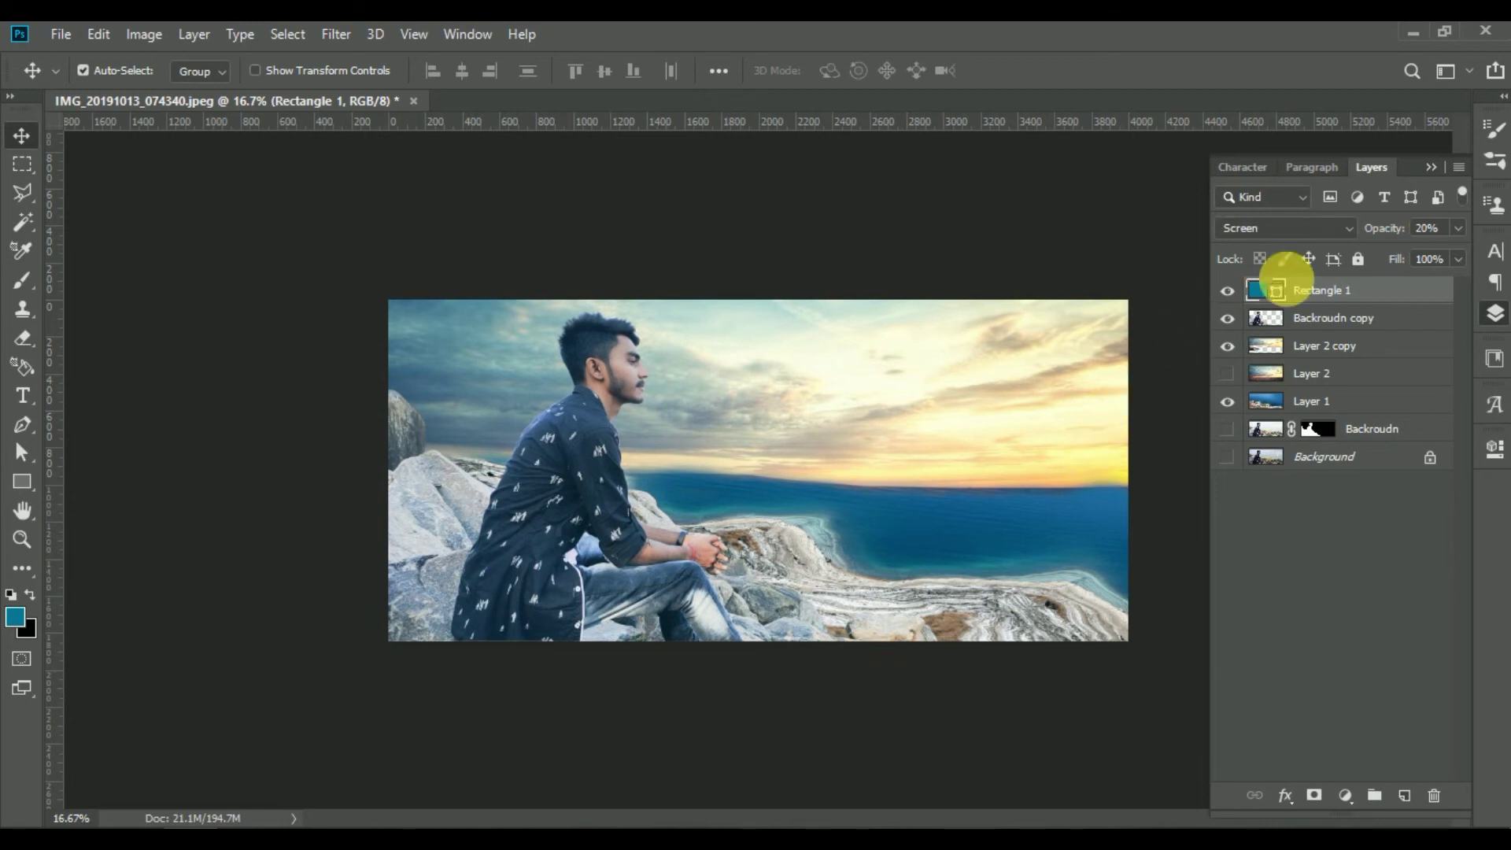
- Lower Rectangle 1's opacity to 12%, then deselect and reselect it to check
left_click(1228, 291)
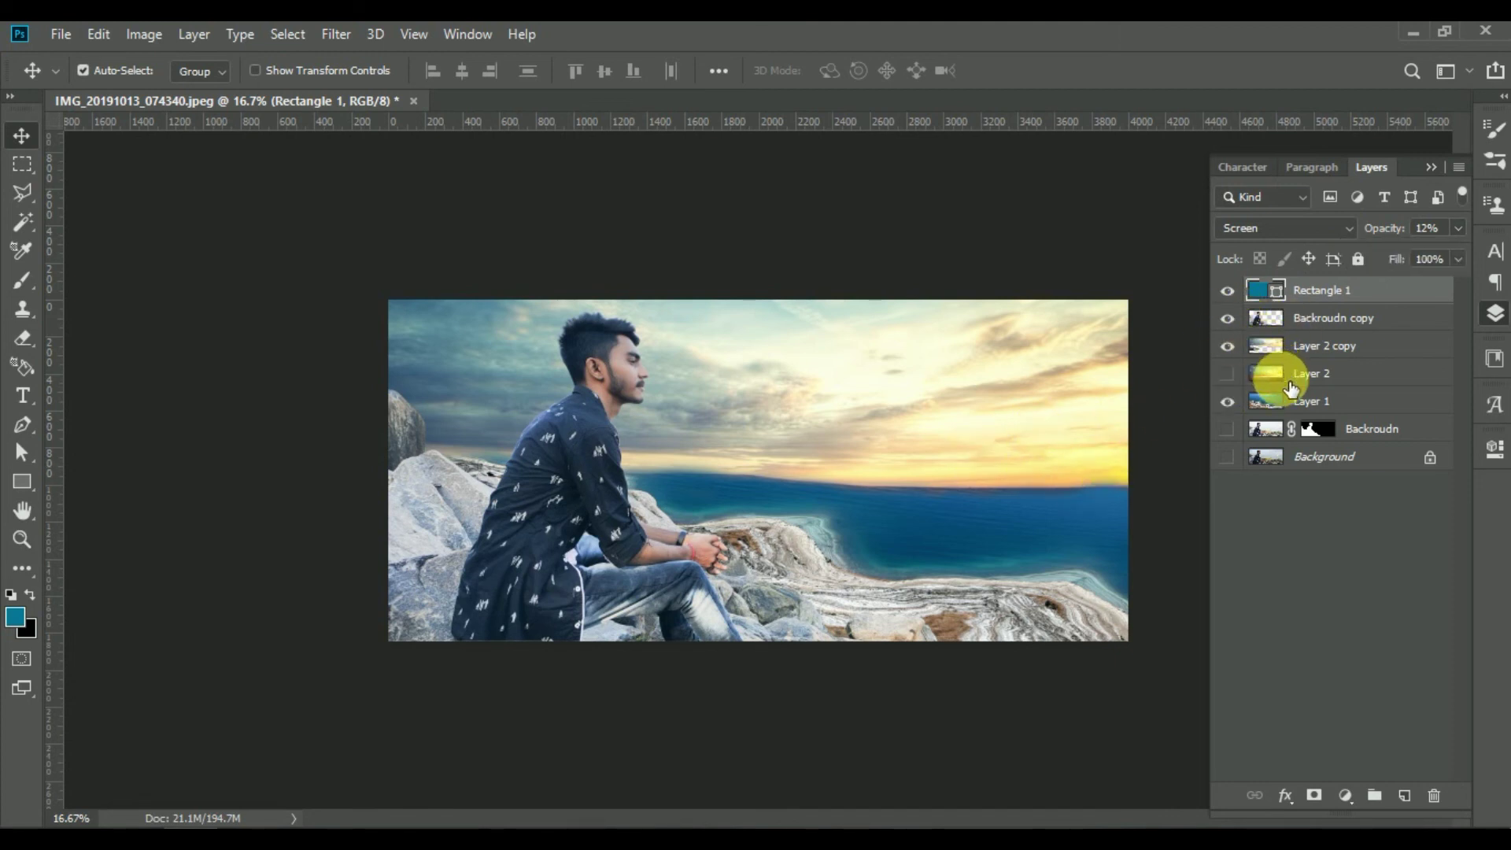
left_click(806, 693)
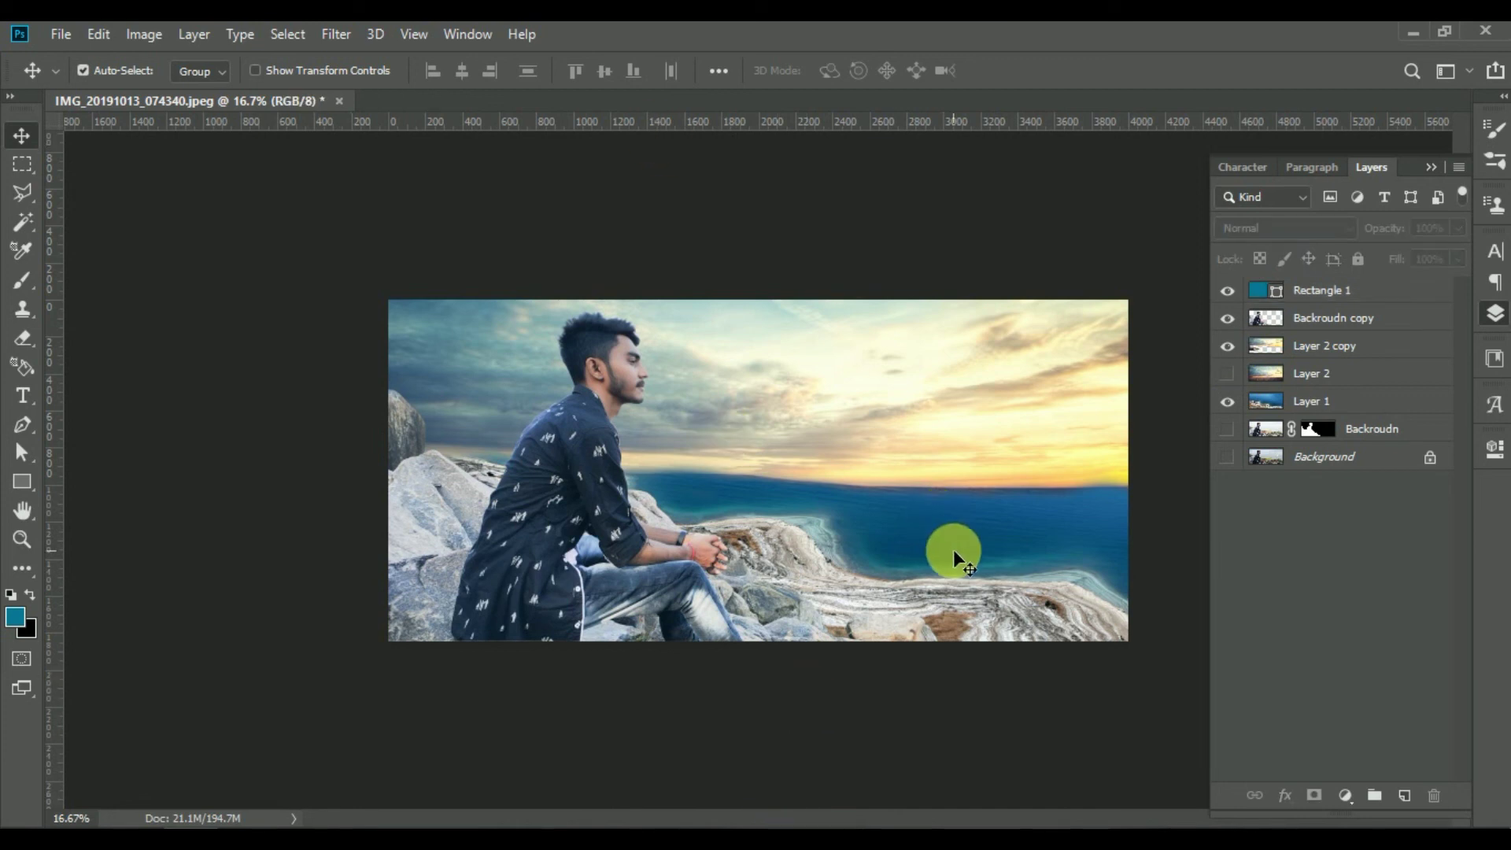
left_click(984, 481)
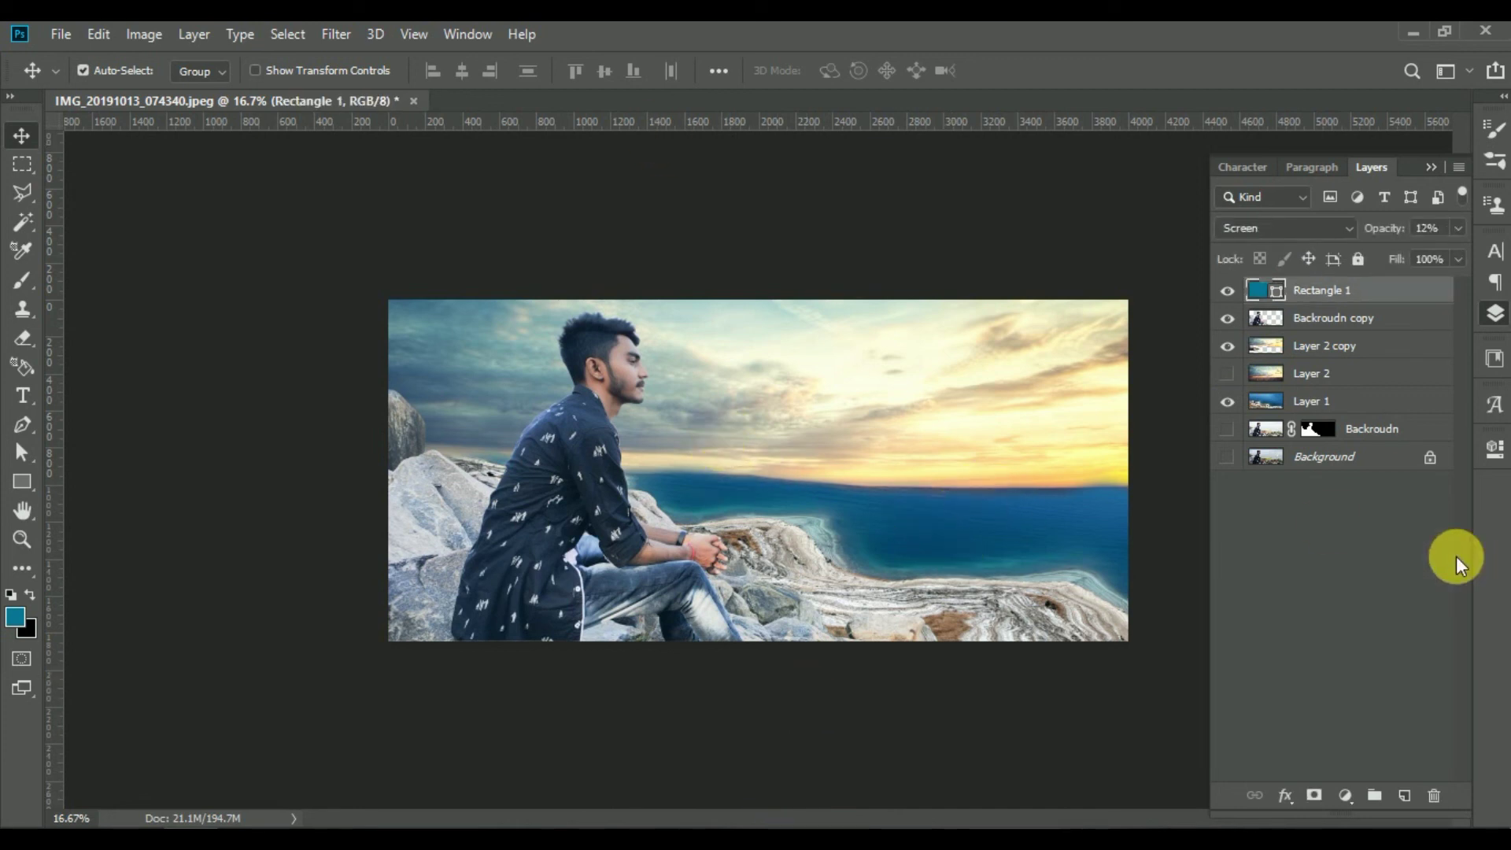